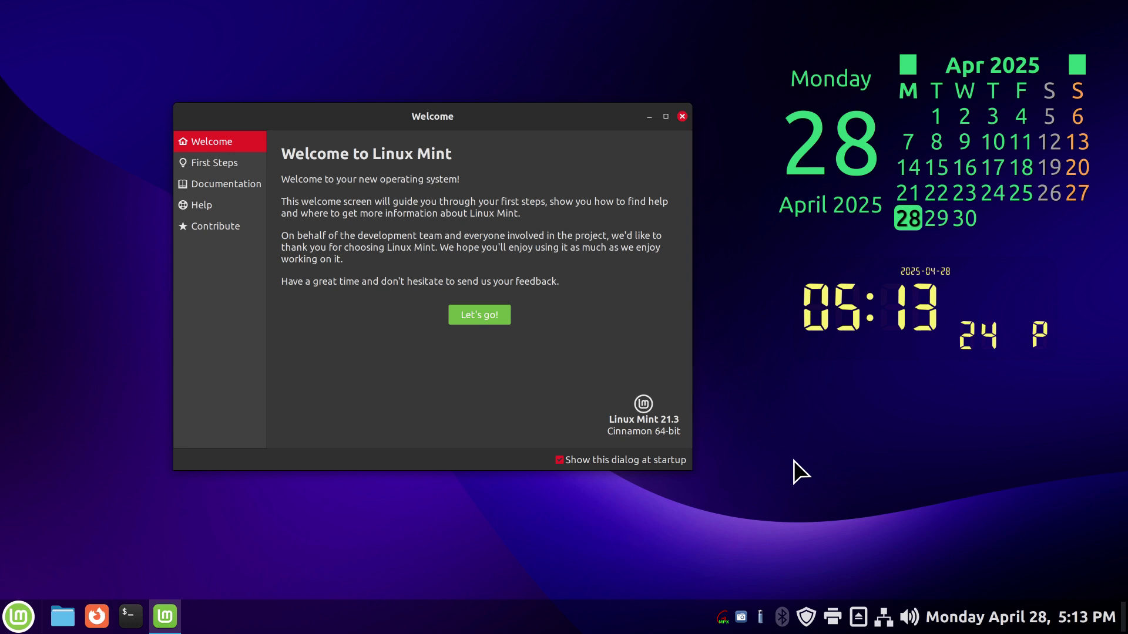
- Circle the Linux Mint version info with a red freehand annotation
{"action": "key", "text": "shift+Print"}
{"action": "left_click_drag", "start_coordinate": [731, 379], "coordinate": [628, 365]}
{"action": "mouse_move", "coordinate": [585, 448]}
{"action": "left_mouse_down"}
{"action": "mouse_move", "coordinate": [745, 396]}
{"action": "mouse_move", "coordinate": [714, 383]}
{"action": "mouse_move", "coordinate": [725, 357]}
{"action": "mouse_move", "coordinate": [872, 270]}
{"action": "mouse_move", "coordinate": [1076, 293]}
{"action": "mouse_move", "coordinate": [868, 385]}
{"action": "mouse_move", "coordinate": [793, 311]}
{"action": "mouse_move", "coordinate": [764, 123]}
{"action": "mouse_move", "coordinate": [890, 5]}
{"action": "mouse_move", "coordinate": [1096, 37]}
{"action": "mouse_move", "coordinate": [1105, 201]}
{"action": "mouse_move", "coordinate": [783, 251]}
{"action": "left_mouse_up"}
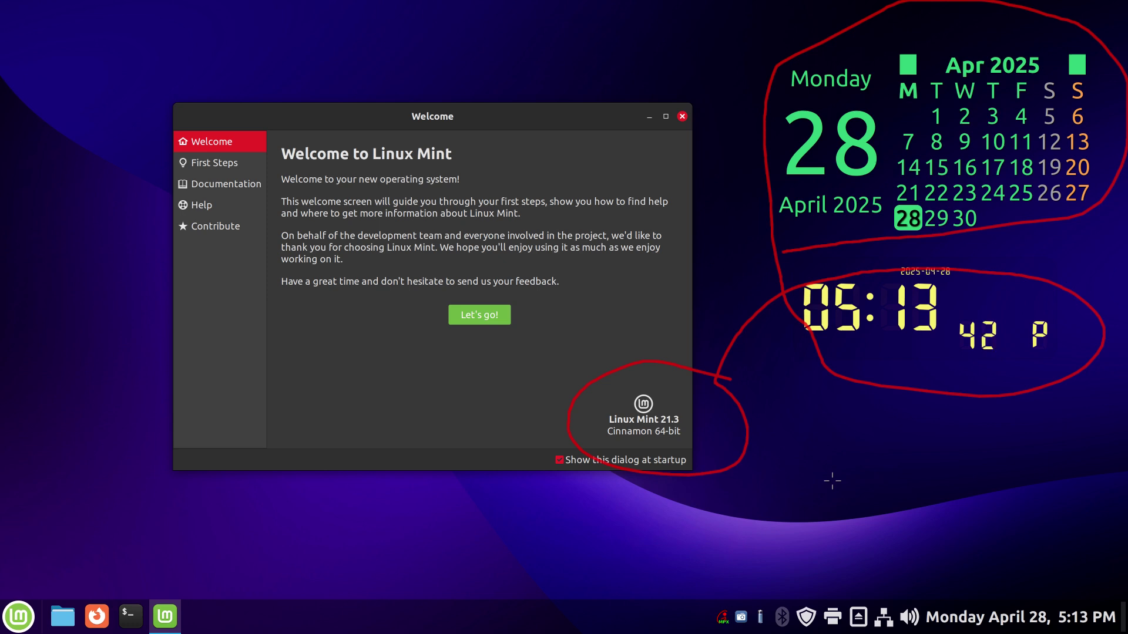
- Clear the annotation, close the Welcome window, and drag the clock desklet to the left-centre
{"action": "key", "text": "shift+F9"}
{"action": "key", "text": "F9"}
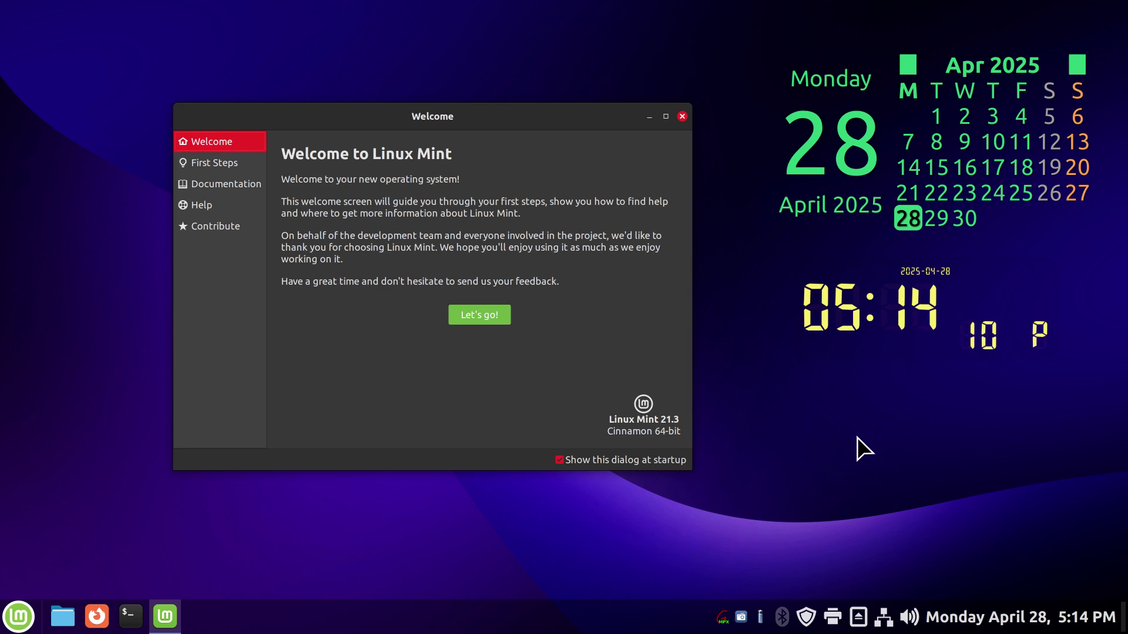
{"action": "left_click", "coordinate": [682, 117]}
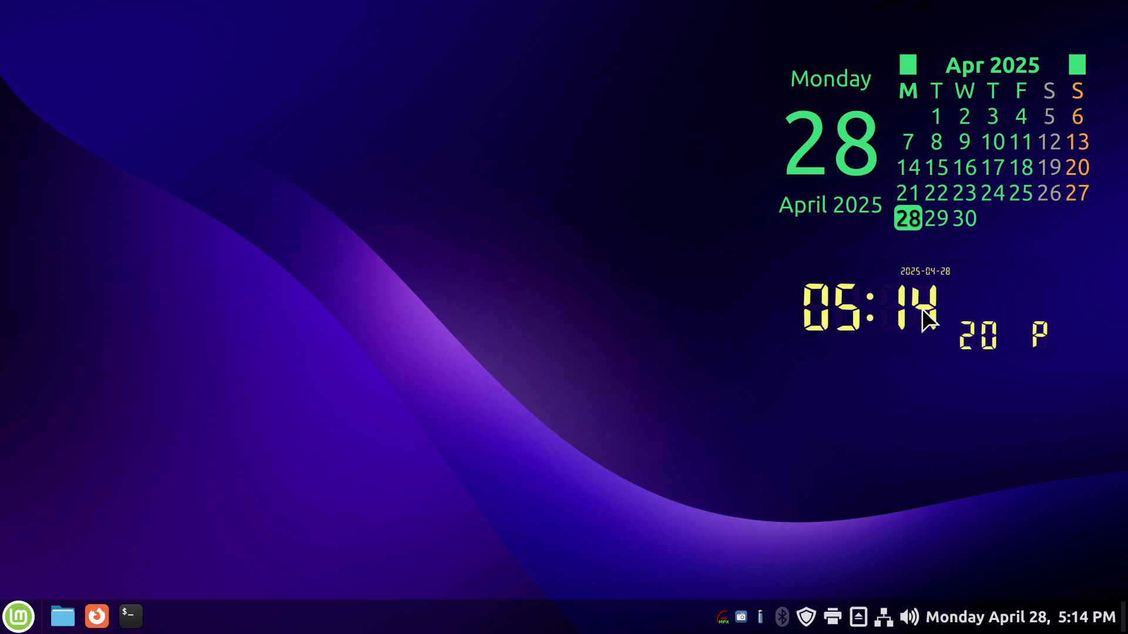
{"action": "left_click_drag", "start_coordinate": [875, 311], "coordinate": [383, 294]}
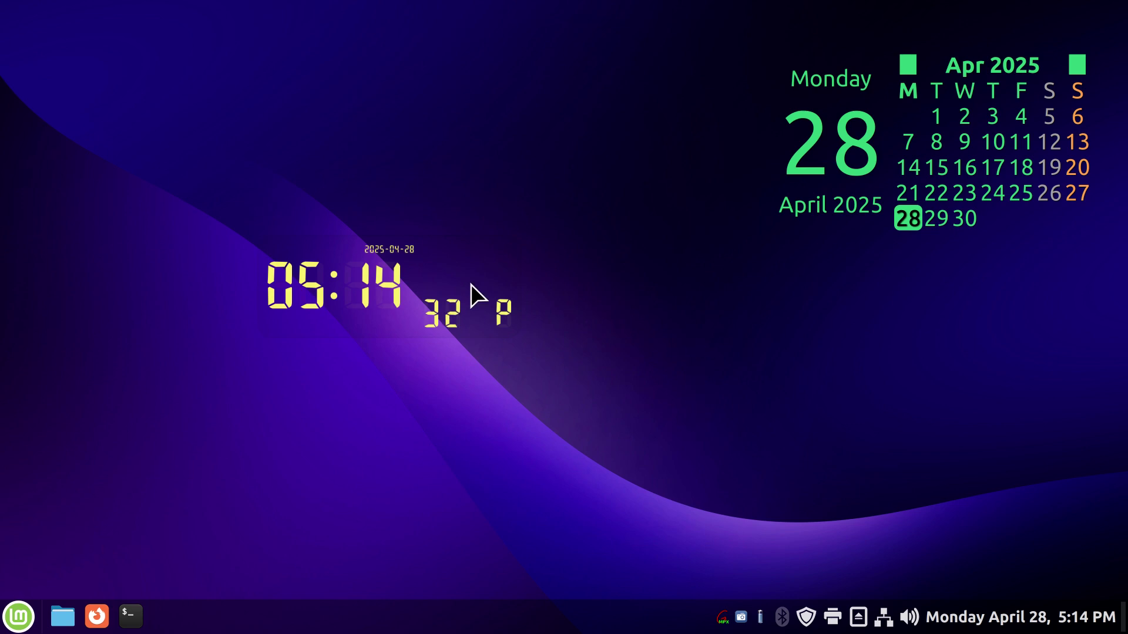
- Try the Orketal Milky Way wallpaper and move the clock desklet right beside the tree
{"action": "right_click", "coordinate": [446, 119]}
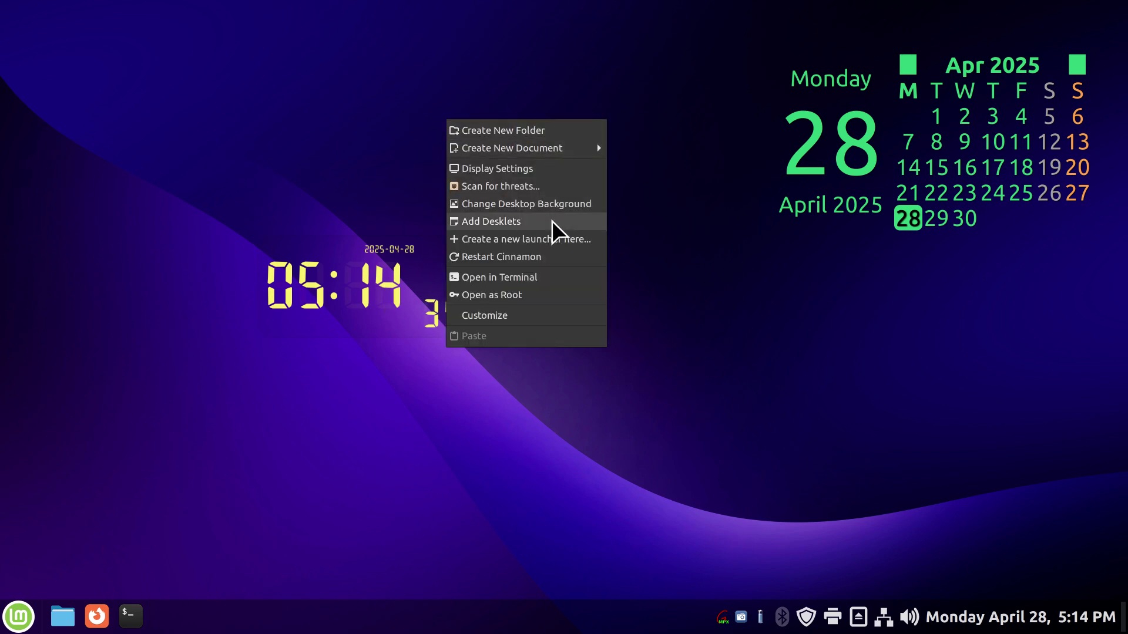
{"action": "left_click", "coordinate": [563, 205]}
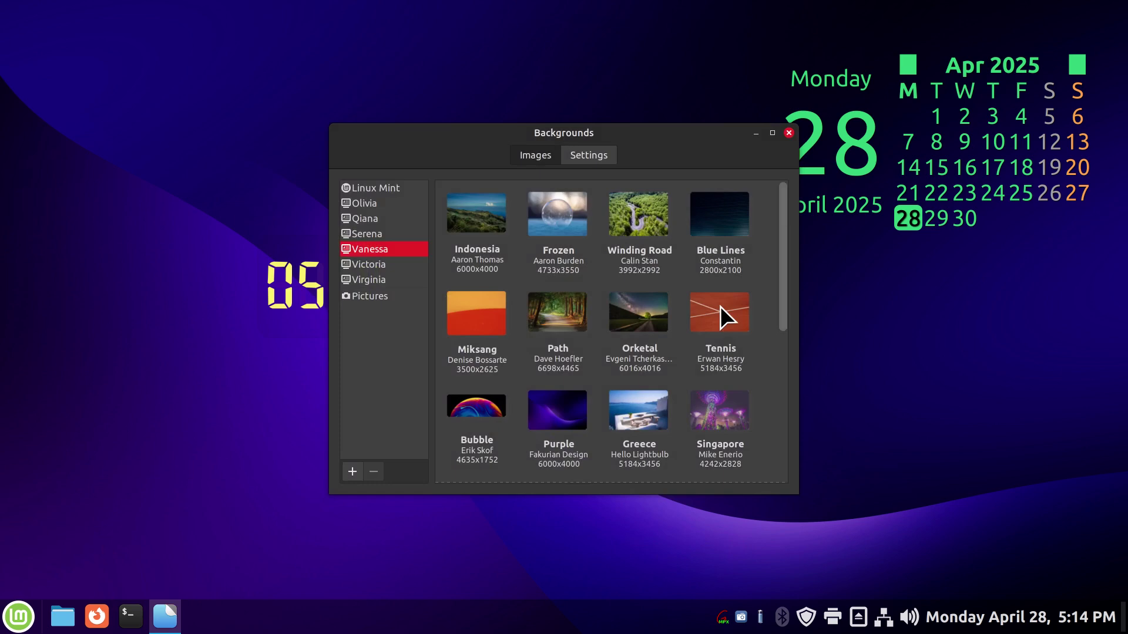
{"action": "left_click", "coordinate": [640, 311]}
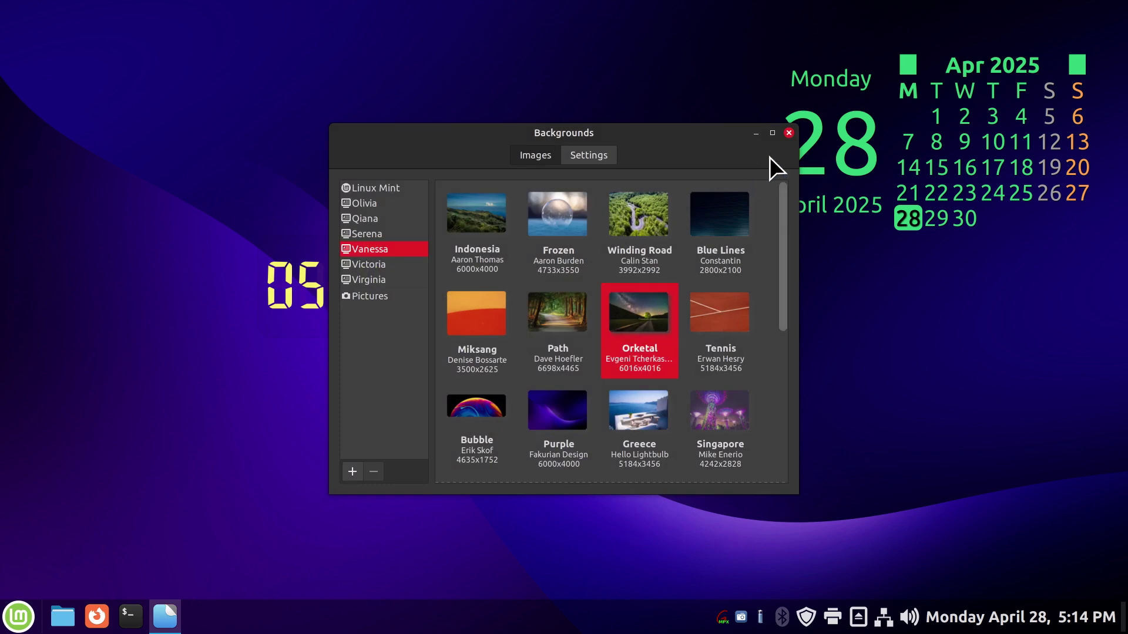
{"action": "left_click", "coordinate": [789, 133]}
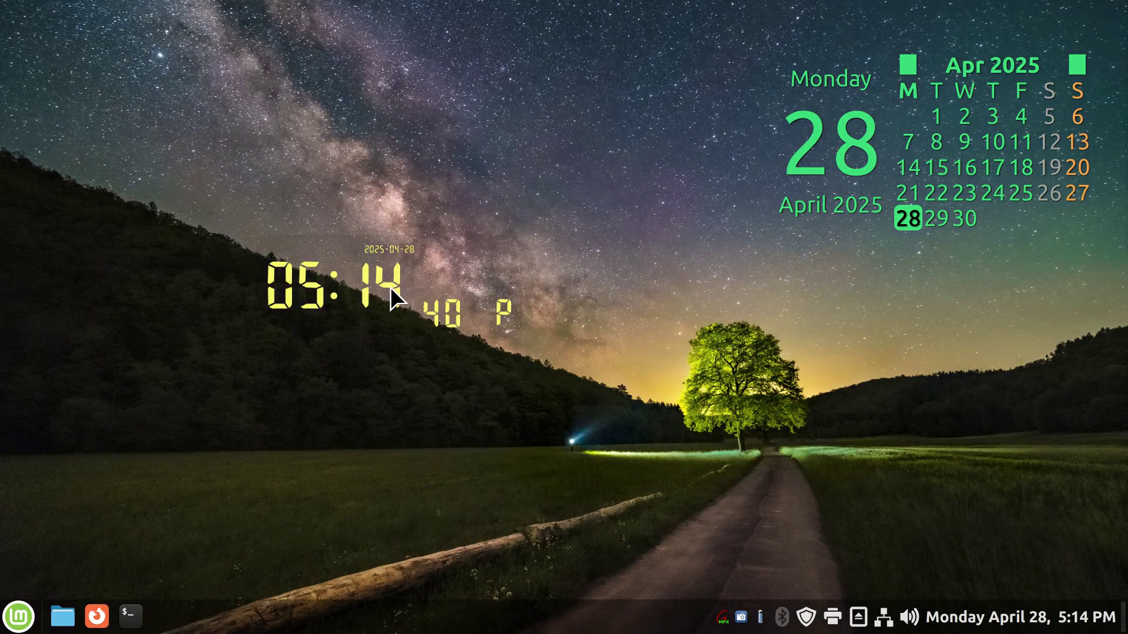
{"action": "left_click_drag", "start_coordinate": [390, 287], "coordinate": [940, 326]}
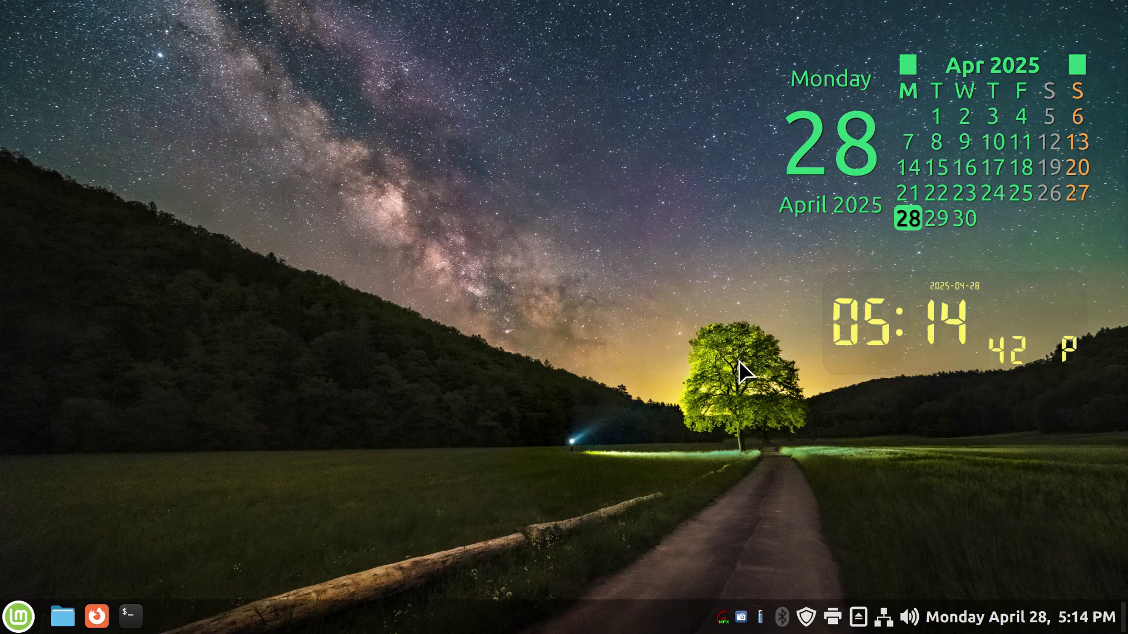
- Switch the wallpaper to the dark Linux Mint logo from the Linux Mint collection
{"action": "right_click", "coordinate": [415, 219]}
{"action": "left_click", "coordinate": [538, 302]}
{"action": "left_click", "coordinate": [405, 188]}
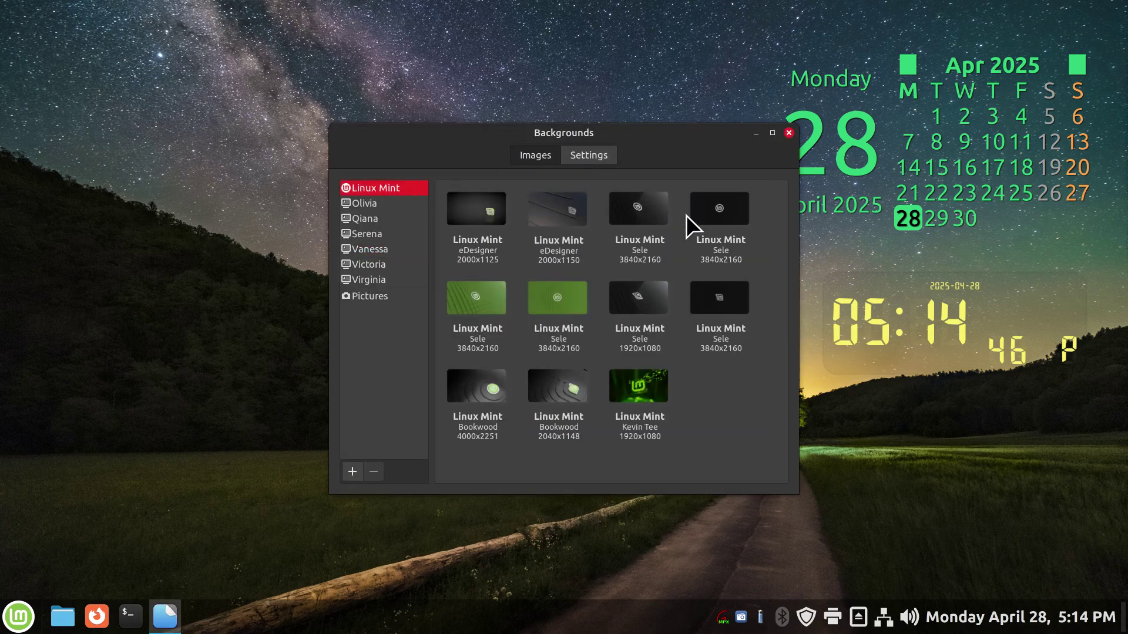
{"action": "left_click", "coordinate": [739, 206]}
{"action": "left_click", "coordinate": [789, 133]}
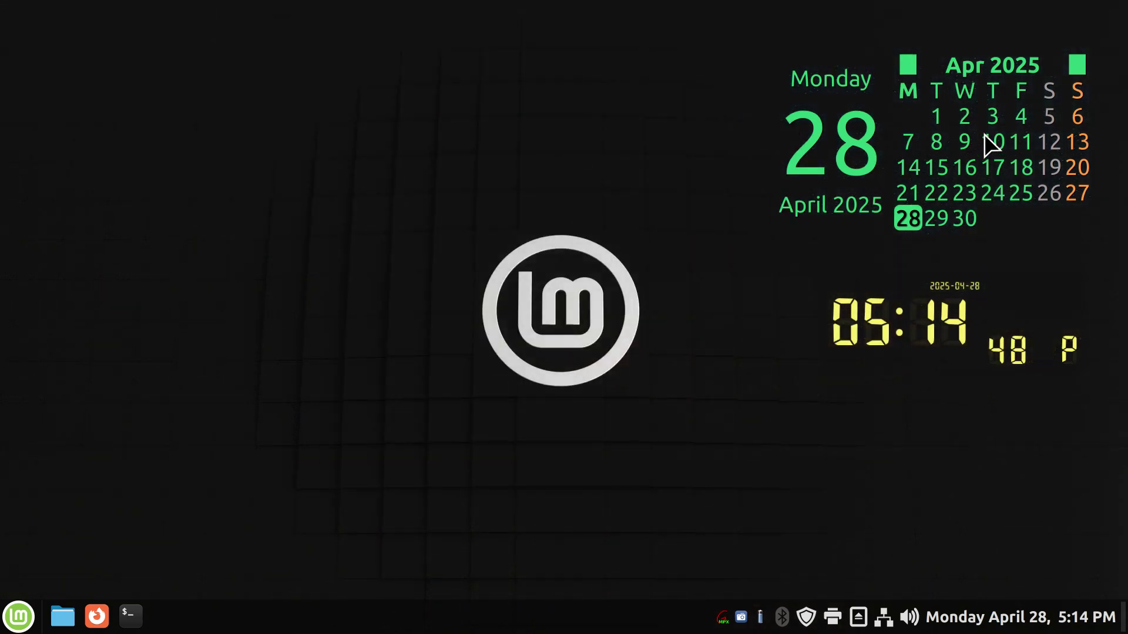
- Open the Desklets manager from the desktop menu and move it to the upper left
{"action": "right_click", "coordinate": [395, 158]}
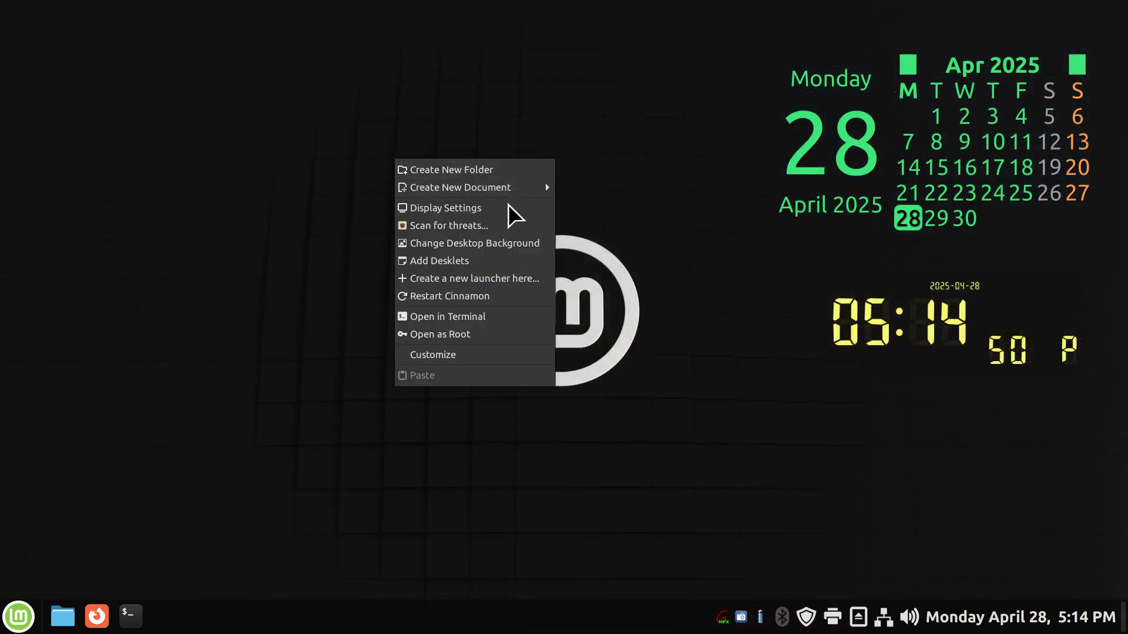
{"action": "left_click", "coordinate": [500, 258]}
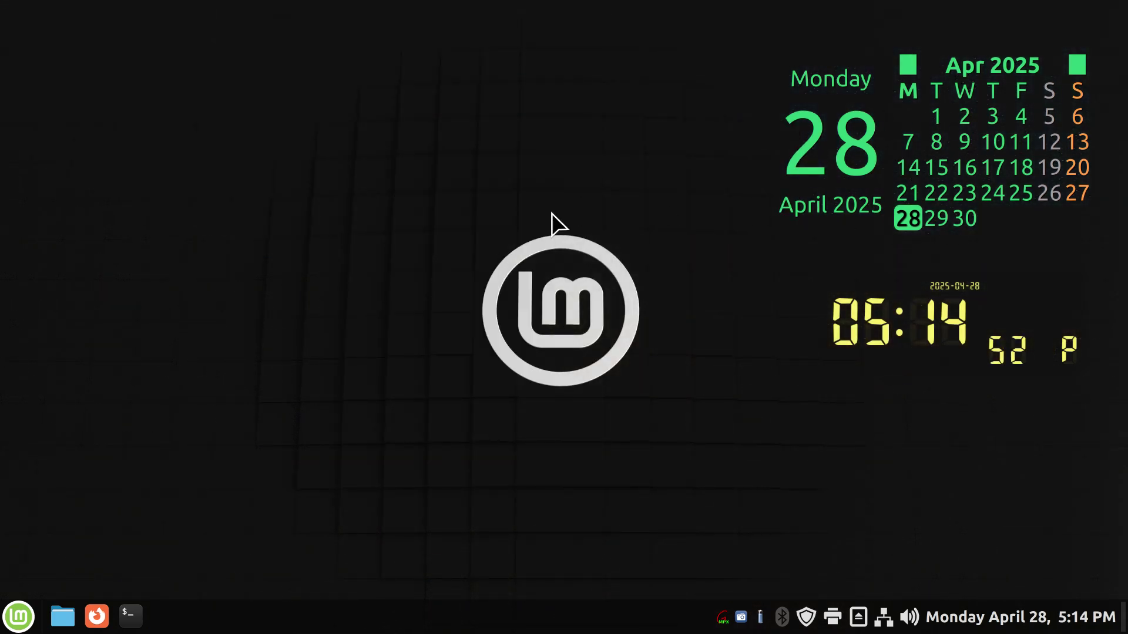
{"action": "left_click_drag", "start_coordinate": [690, 140], "coordinate": [450, 87]}
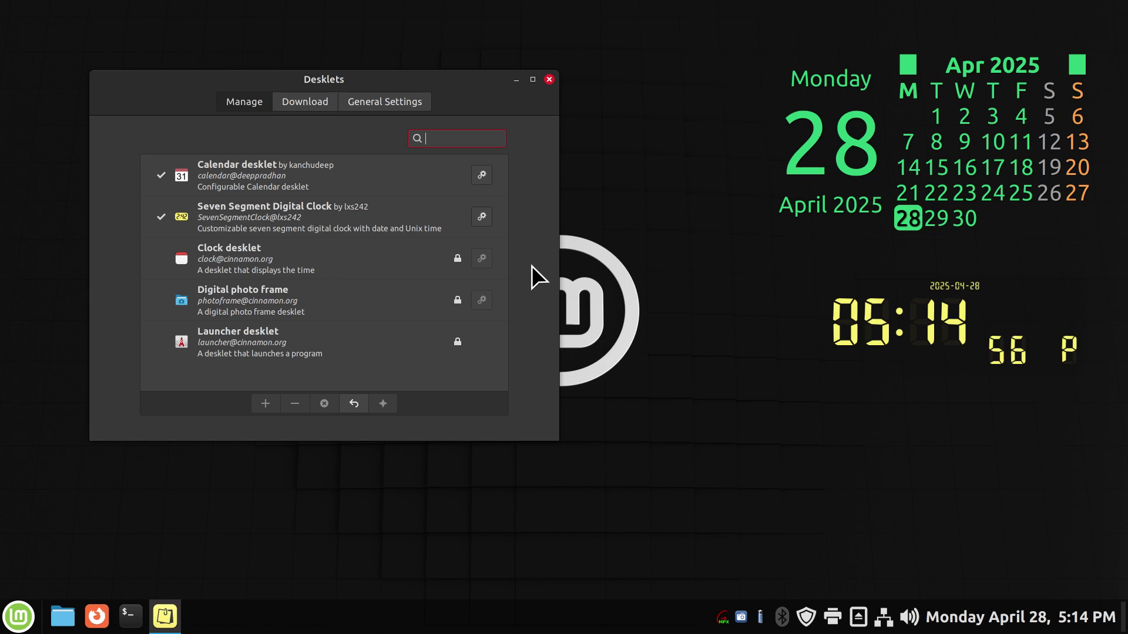
- Reposition the calendar at the right with the clock beneath it, then view General Settings
{"action": "left_click_drag", "start_coordinate": [887, 327], "coordinate": [716, 472]}
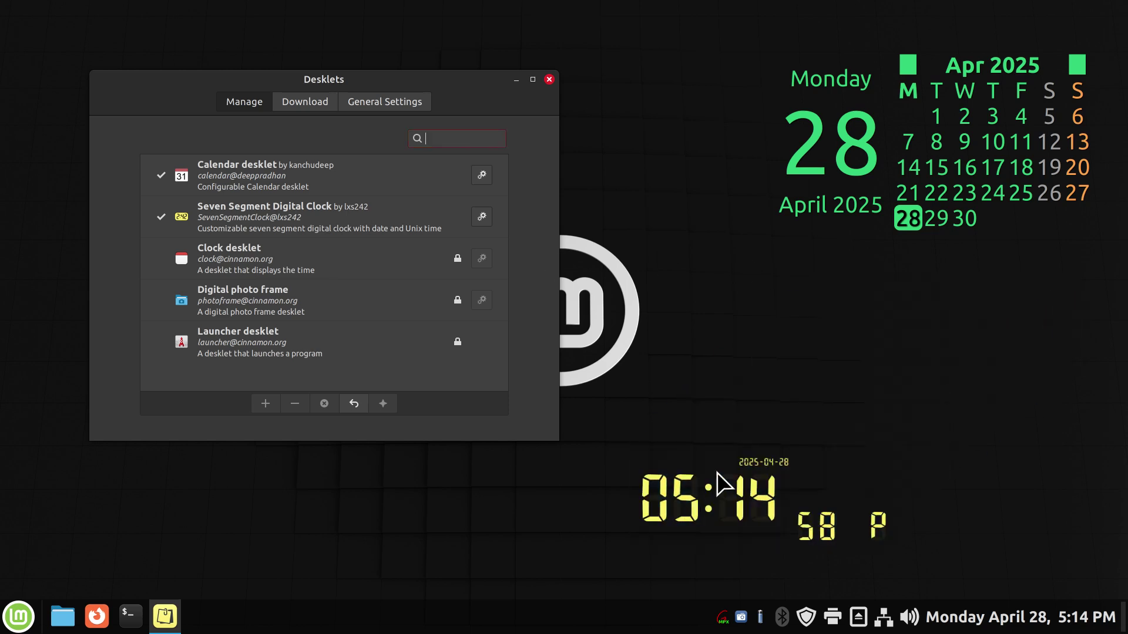
{"action": "left_click_drag", "start_coordinate": [907, 185], "coordinate": [760, 200]}
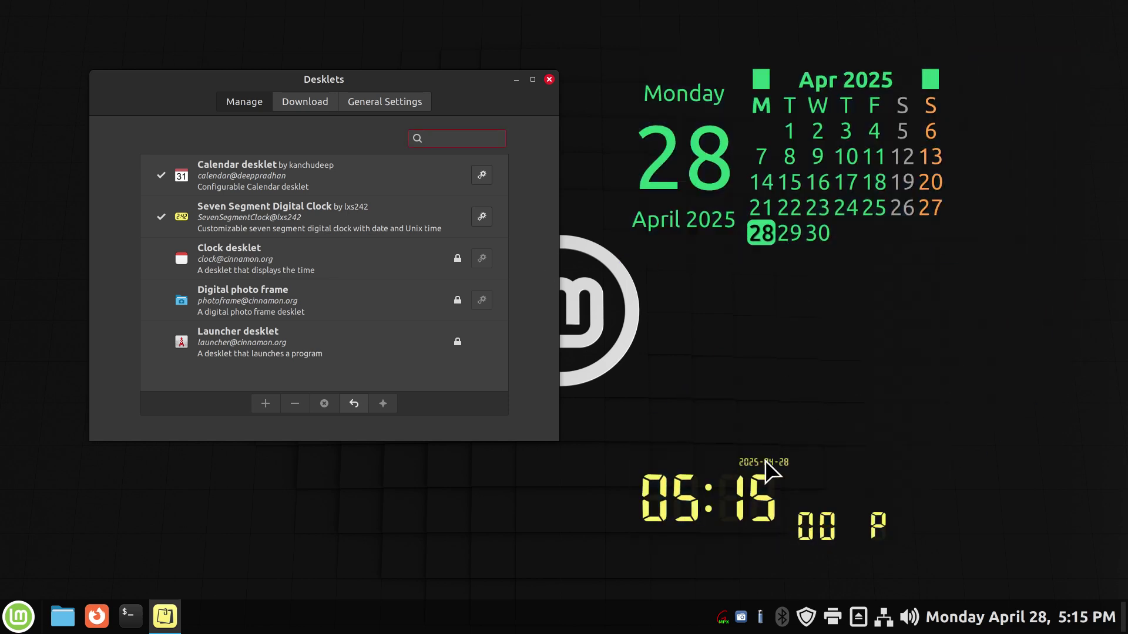
{"action": "left_click_drag", "start_coordinate": [762, 475], "coordinate": [909, 307]}
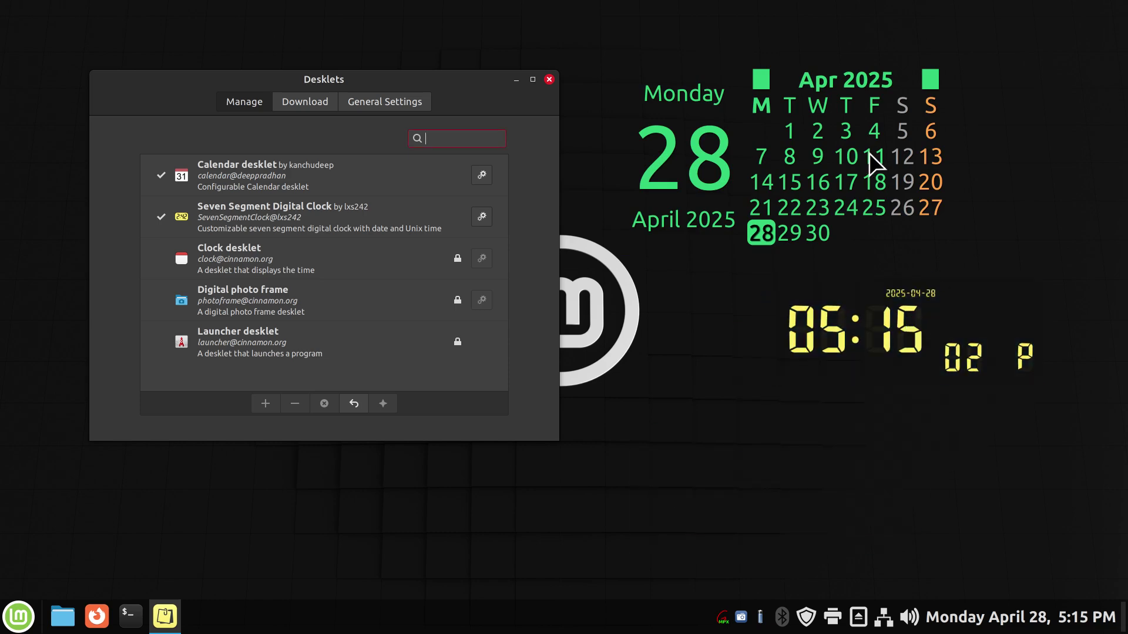
{"action": "left_click_drag", "start_coordinate": [869, 153], "coordinate": [1003, 151]}
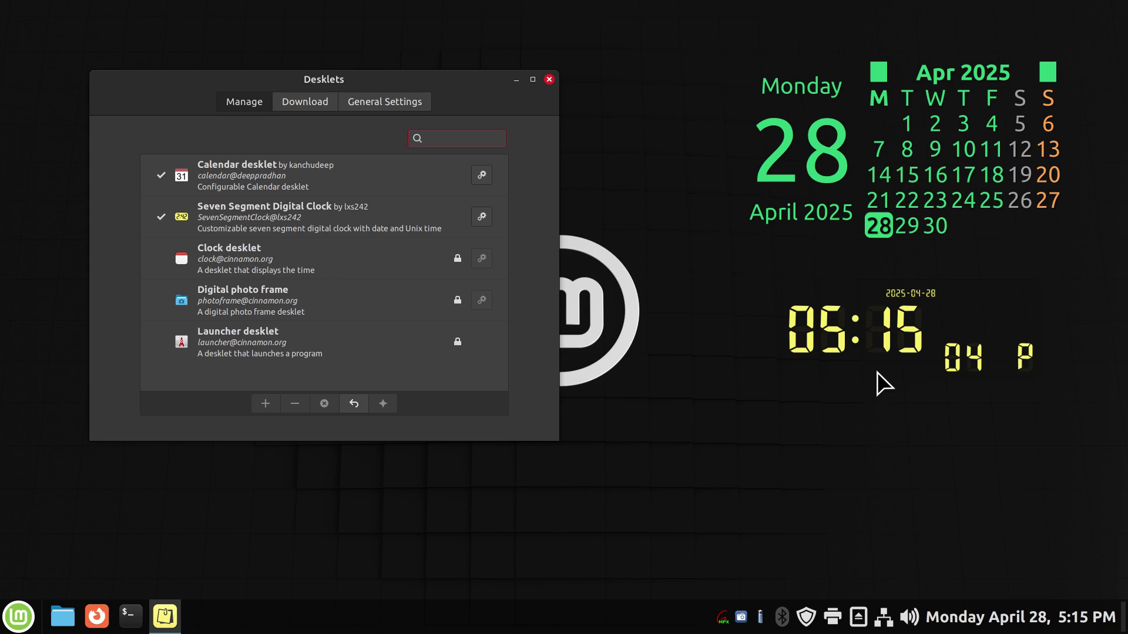
{"action": "left_click_drag", "start_coordinate": [890, 181], "coordinate": [1066, 188]}
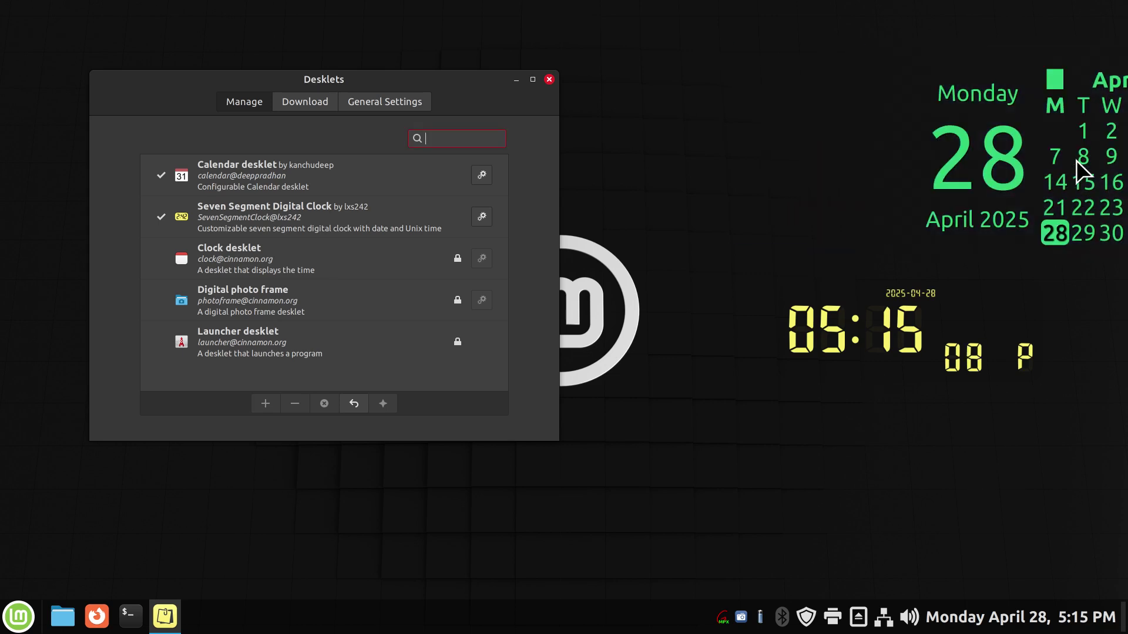
{"action": "left_click_drag", "start_coordinate": [1087, 162], "coordinate": [859, 154]}
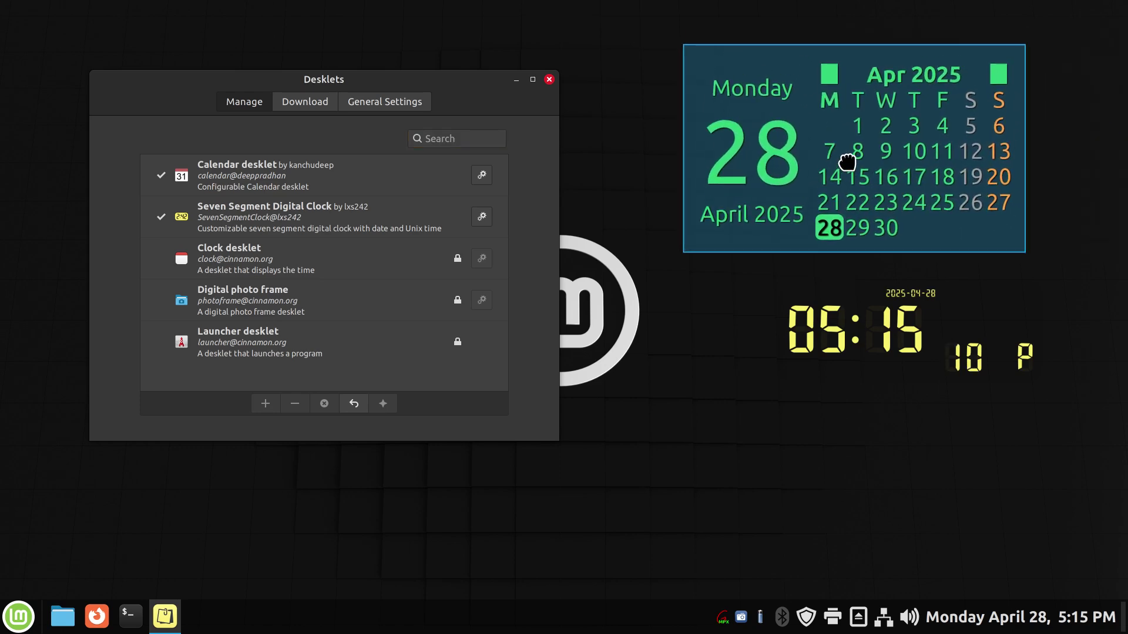
{"action": "left_click", "coordinate": [389, 103]}
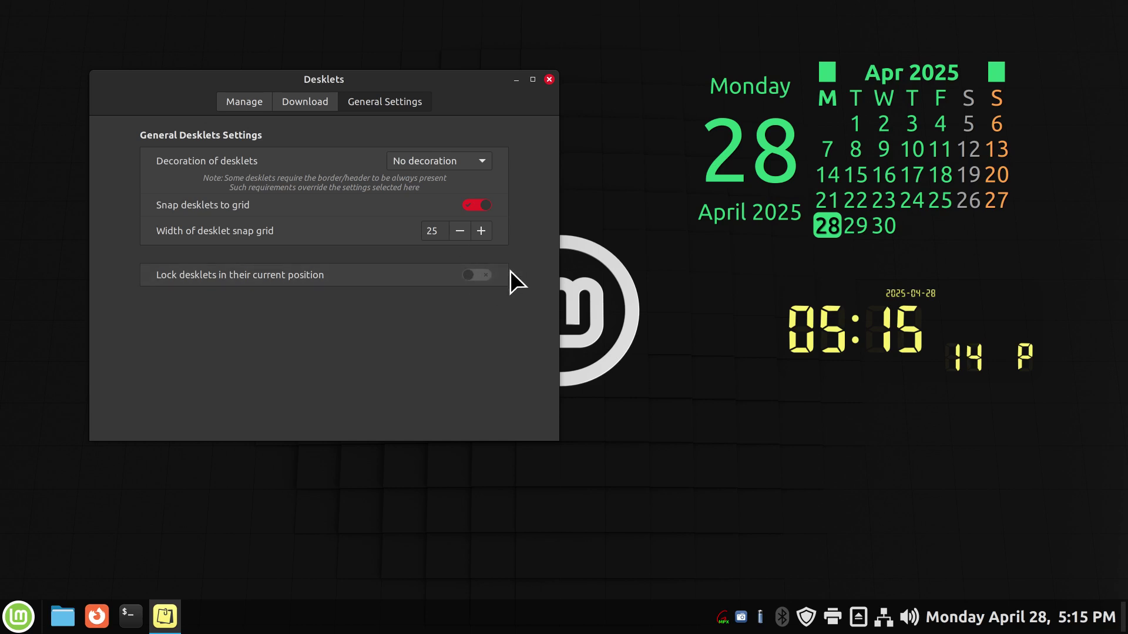
- Annotate the desklet-locking setting, calendar, window title and system tray with red circles
{"action": "left_click", "coordinate": [720, 619]}
{"action": "left_click_drag", "start_coordinate": [515, 260], "coordinate": [461, 253]}
{"action": "left_click_drag", "start_coordinate": [448, 291], "coordinate": [519, 257]}
{"action": "mouse_move", "coordinate": [727, 22]}
{"action": "left_mouse_down"}
{"action": "mouse_move", "coordinate": [648, 131]}
{"action": "mouse_move", "coordinate": [1069, 156]}
{"action": "mouse_move", "coordinate": [729, 41]}
{"action": "left_mouse_up"}
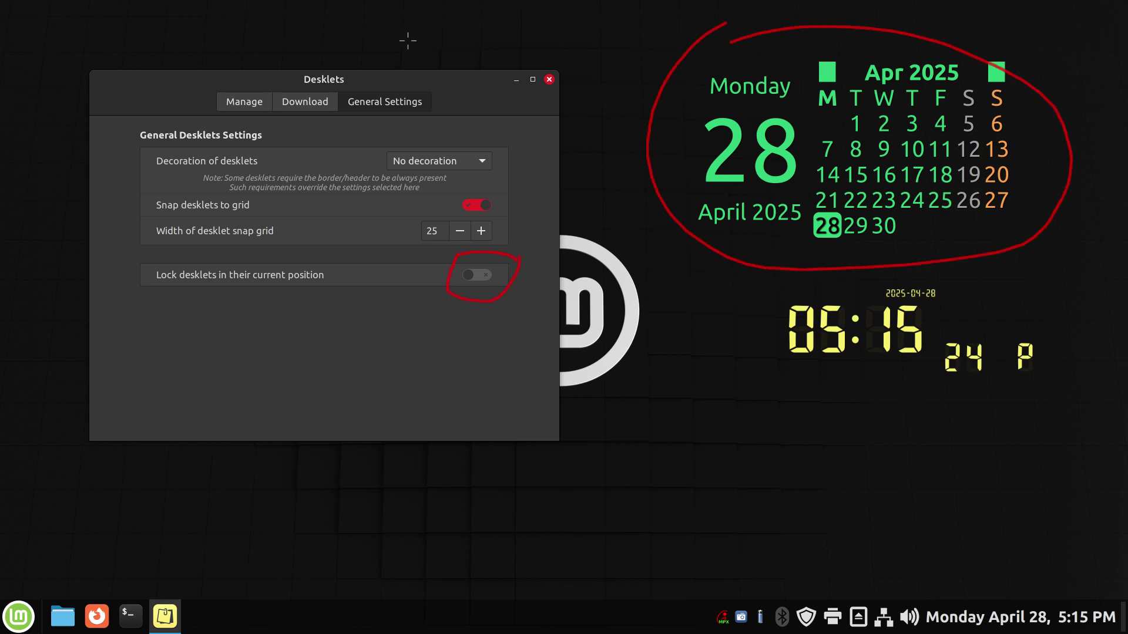
{"action": "mouse_move", "coordinate": [339, 58]}
{"action": "left_mouse_down"}
{"action": "mouse_move", "coordinate": [354, 115]}
{"action": "mouse_move", "coordinate": [317, 56]}
{"action": "left_mouse_up"}
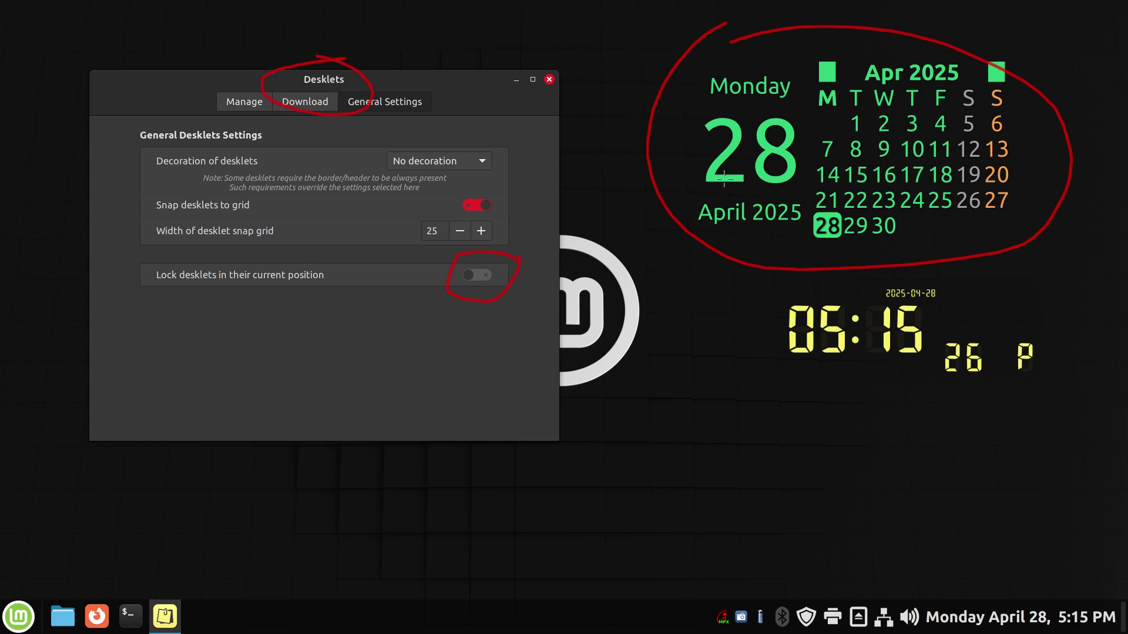
{"action": "mouse_move", "coordinate": [843, 542]}
{"action": "left_mouse_down"}
{"action": "mouse_move", "coordinate": [811, 549]}
{"action": "mouse_move", "coordinate": [814, 633]}
{"action": "mouse_move", "coordinate": [975, 491]}
{"action": "mouse_move", "coordinate": [786, 543]}
{"action": "left_mouse_up"}
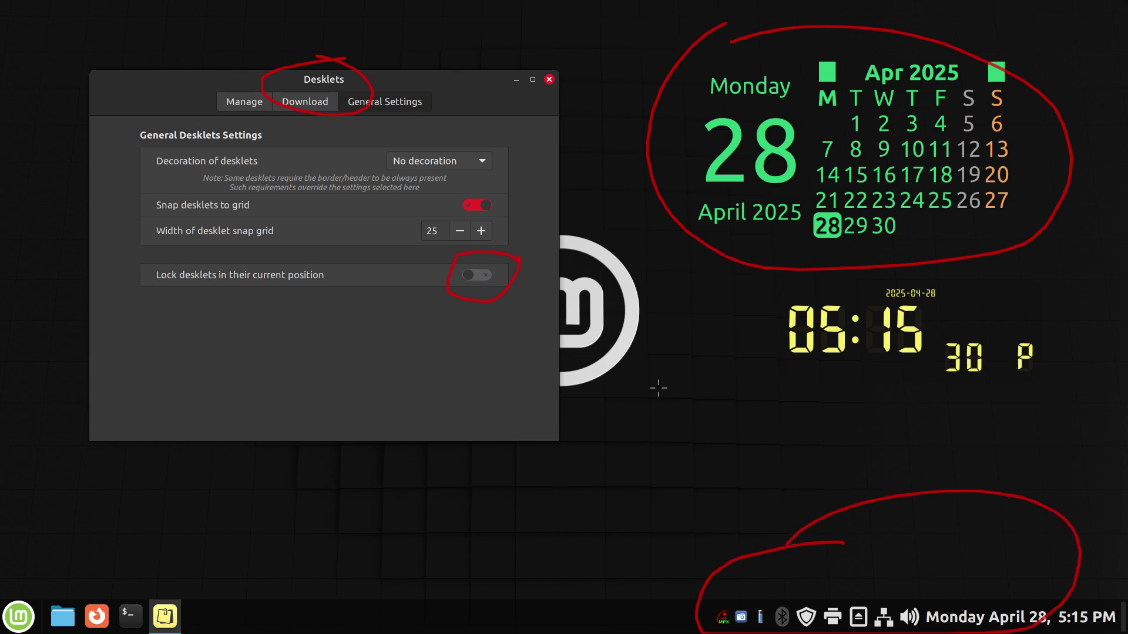
{"action": "mouse_move", "coordinate": [382, 98]}
{"action": "left_mouse_down"}
{"action": "mouse_move", "coordinate": [732, 134]}
{"action": "mouse_move", "coordinate": [787, 176]}
{"action": "mouse_move", "coordinate": [771, 327]}
{"action": "left_mouse_up"}
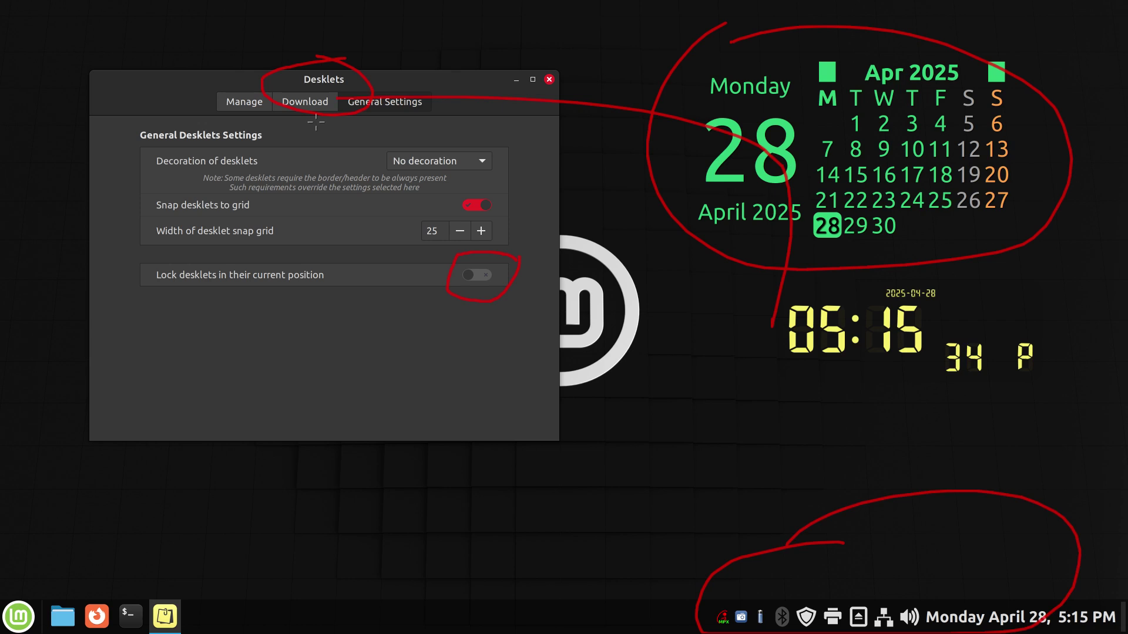
{"action": "mouse_move", "coordinate": [509, 257]}
{"action": "left_mouse_down"}
{"action": "mouse_move", "coordinate": [511, 294]}
{"action": "mouse_move", "coordinate": [445, 317]}
{"action": "left_mouse_up"}
- Clear the annotations, enable 'Lock desklets in their current position', and close Desklets
{"action": "key", "text": "shift+F9"}
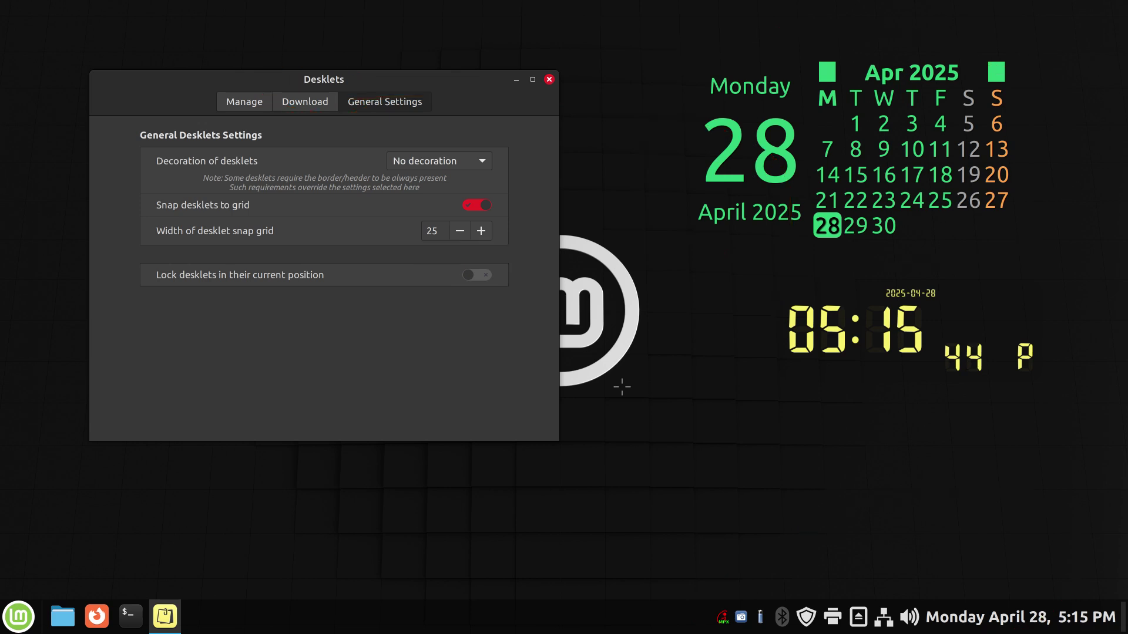
{"action": "left_click", "coordinate": [485, 277]}
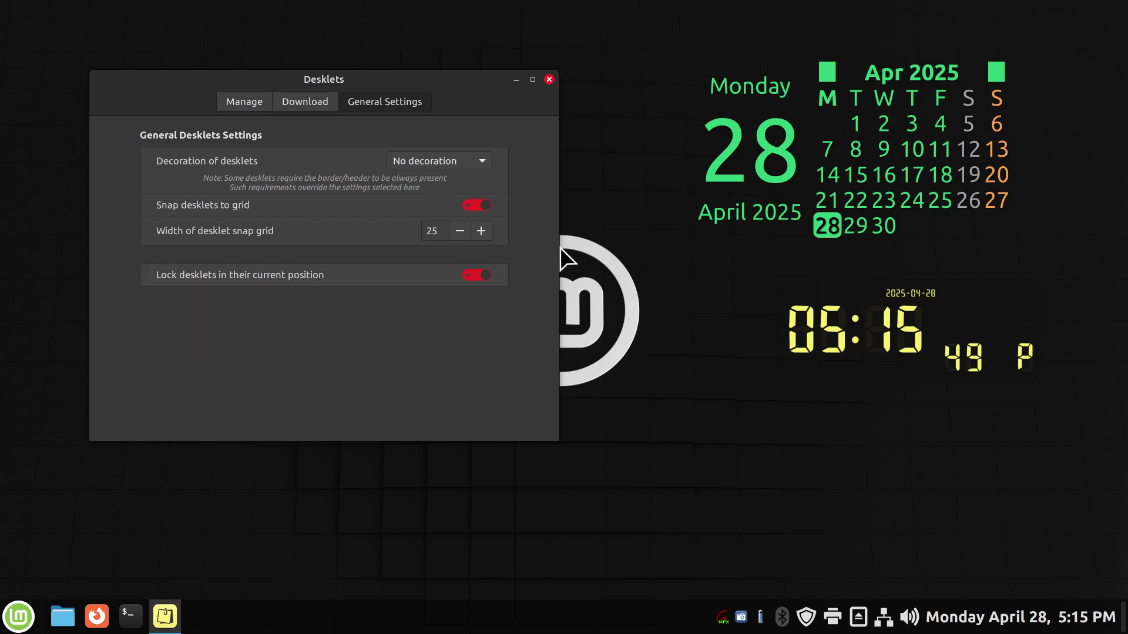
{"action": "left_click", "coordinate": [548, 80]}
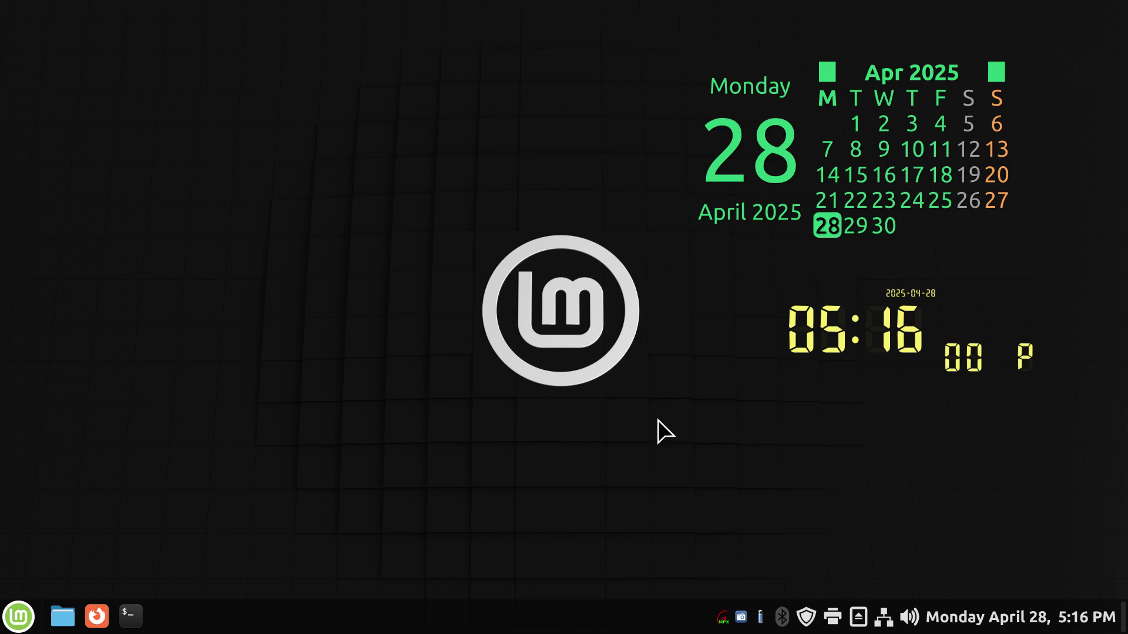
- Turn off 'Lock desklets in their current position' in General Settings and close Desklets
{"action": "right_click", "coordinate": [446, 128]}
{"action": "left_click", "coordinate": [532, 223]}
{"action": "left_click_drag", "start_coordinate": [662, 126], "coordinate": [360, 127]}
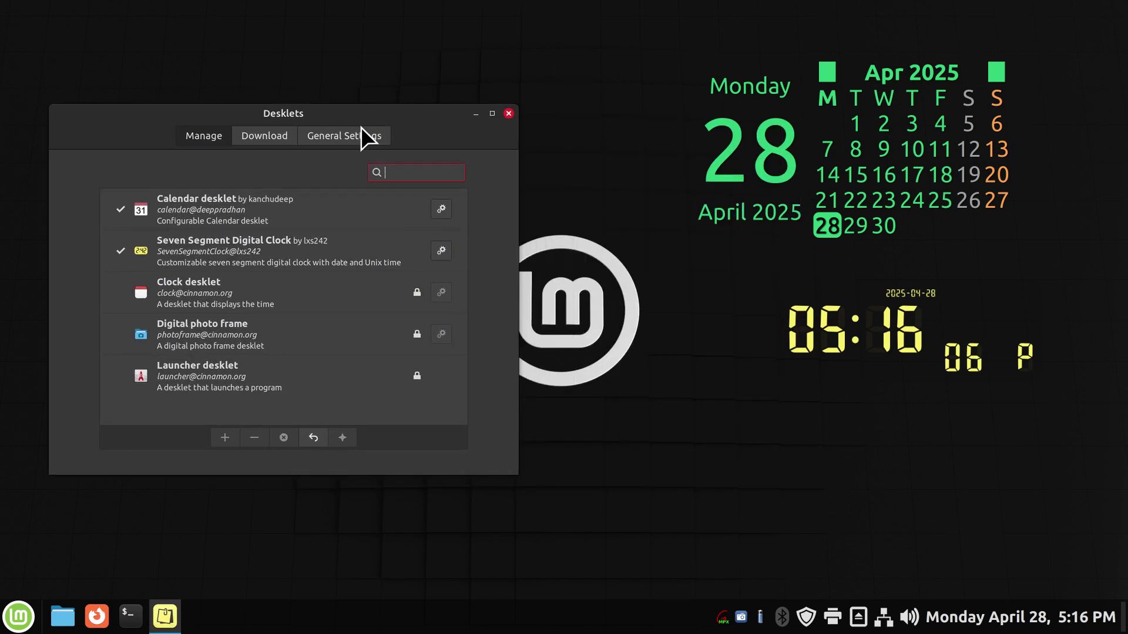
{"action": "left_click", "coordinate": [360, 130]}
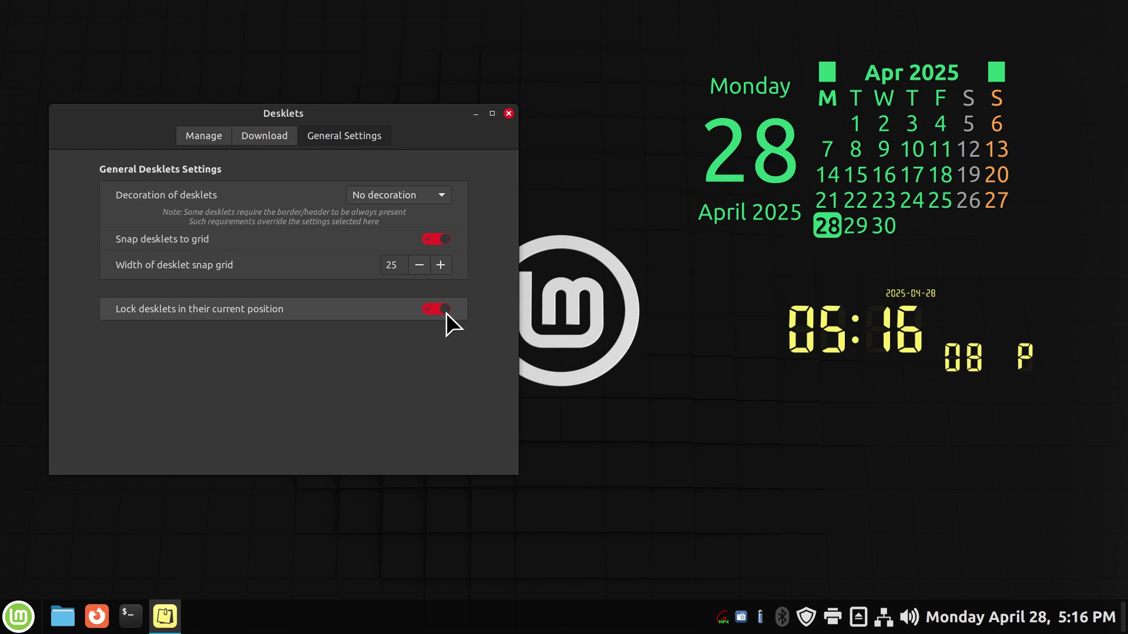
{"action": "left_click", "coordinate": [423, 310]}
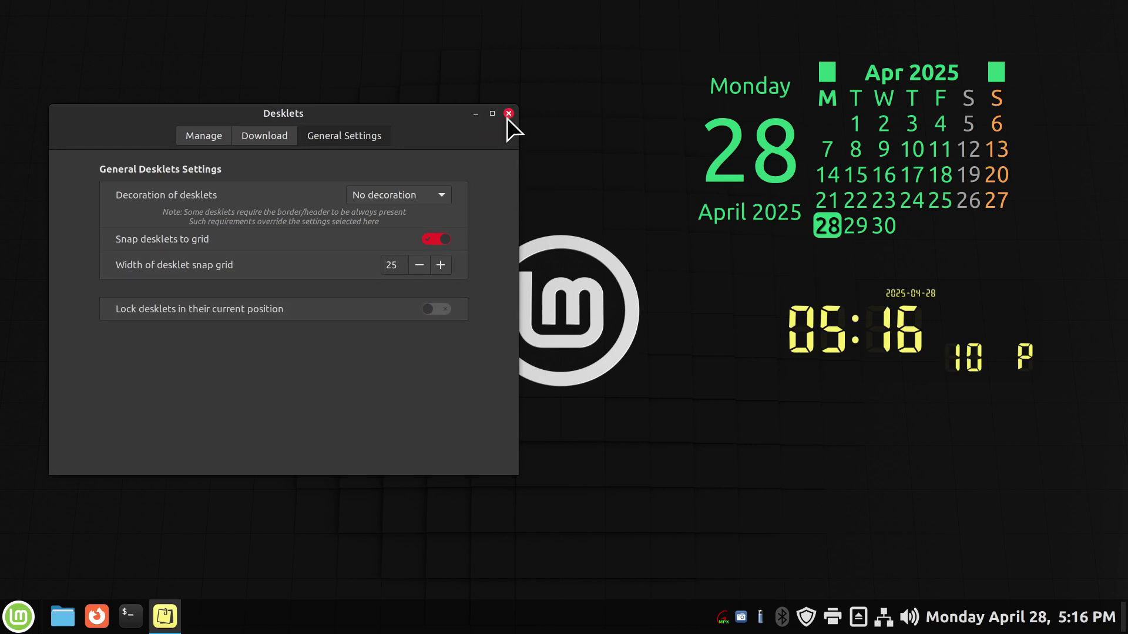
{"action": "left_click", "coordinate": [508, 113]}
- Drag the calendar to the top right and place the clock desklet beneath it
{"action": "left_click_drag", "start_coordinate": [855, 147], "coordinate": [379, 425]}
{"action": "left_click_drag", "start_coordinate": [854, 332], "coordinate": [290, 178]}
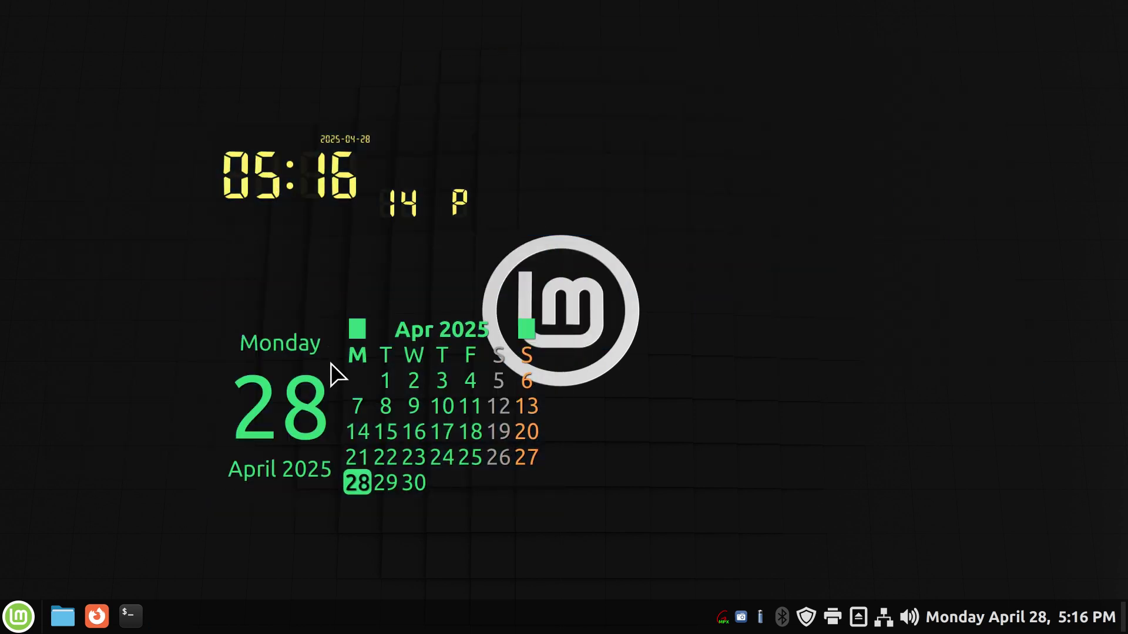
{"action": "left_click_drag", "start_coordinate": [366, 392], "coordinate": [848, 151]}
{"action": "left_click_drag", "start_coordinate": [343, 221], "coordinate": [437, 498]}
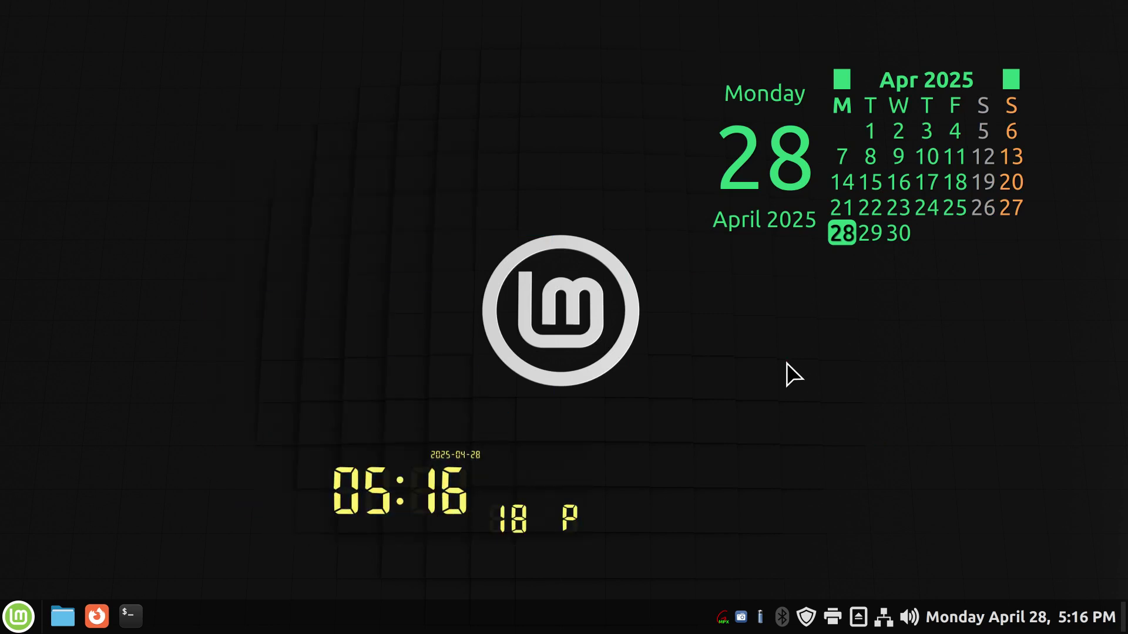
{"action": "left_click_drag", "start_coordinate": [439, 498], "coordinate": [885, 370]}
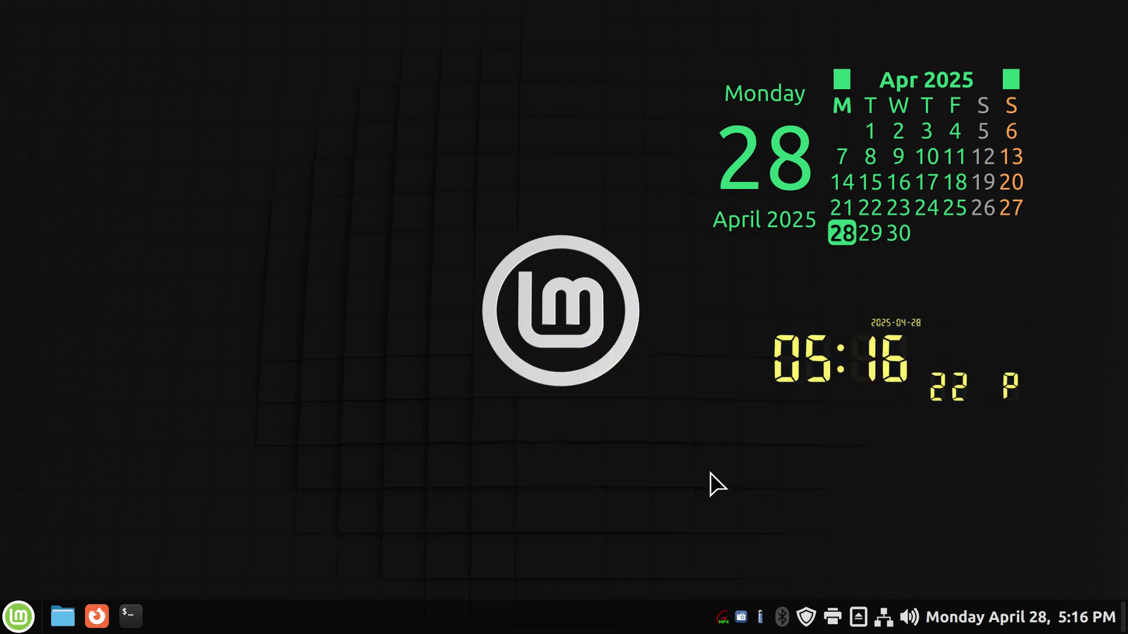
- Uninstall the Seven Segment Digital Clock desklet and confirm with Yes
{"action": "right_click", "coordinate": [288, 210]}
{"action": "left_click", "coordinate": [377, 310]}
{"action": "left_click_drag", "start_coordinate": [582, 139], "coordinate": [452, 111]}
{"action": "left_click", "coordinate": [357, 252]}
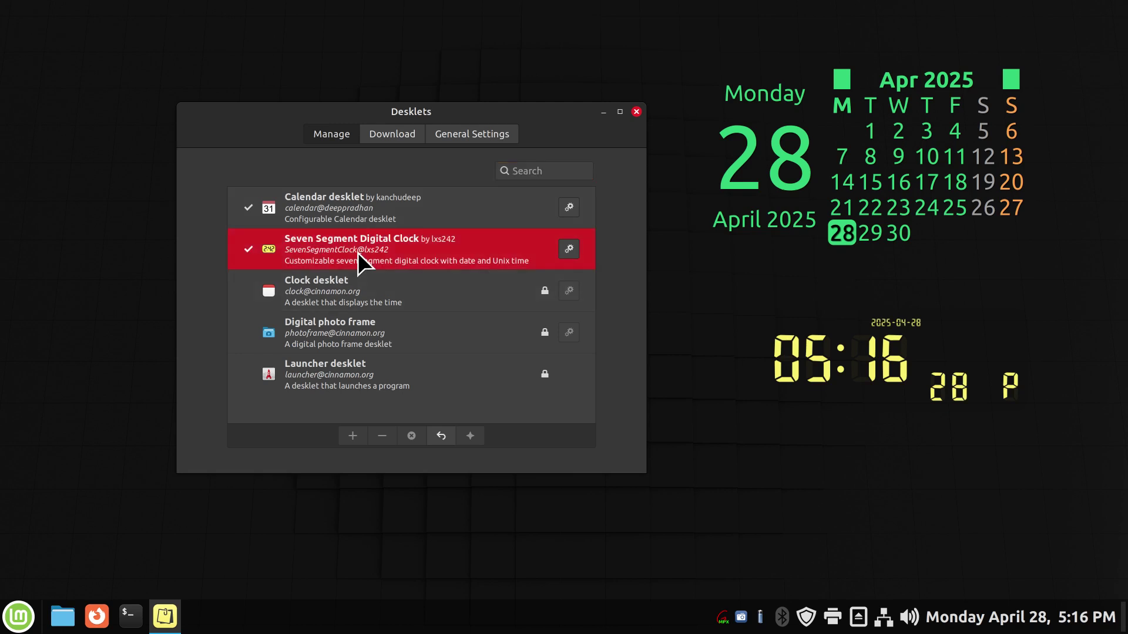
{"action": "left_click", "coordinate": [412, 435]}
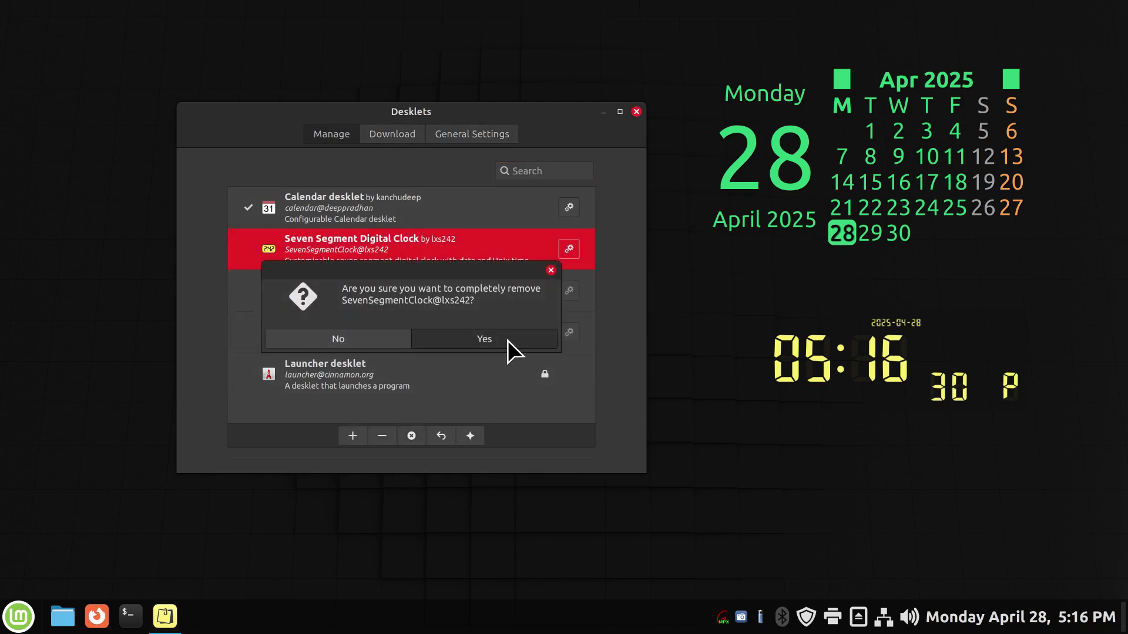
{"action": "left_click", "coordinate": [507, 341]}
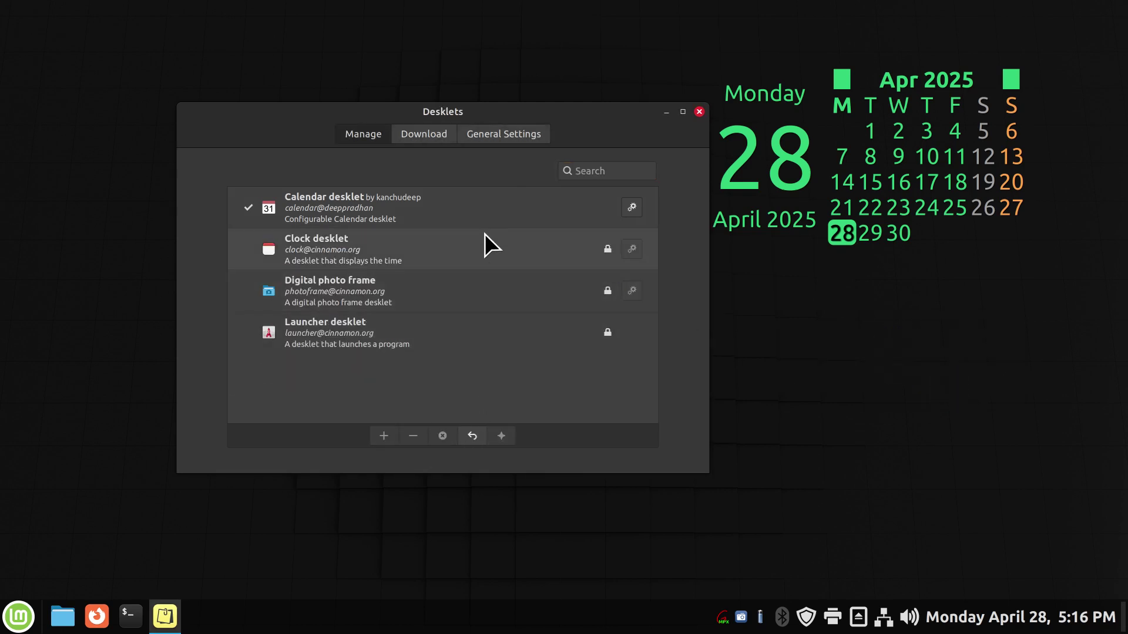
- Remove the Calendar desklet with − and re-add it with +
{"action": "left_click", "coordinate": [436, 203]}
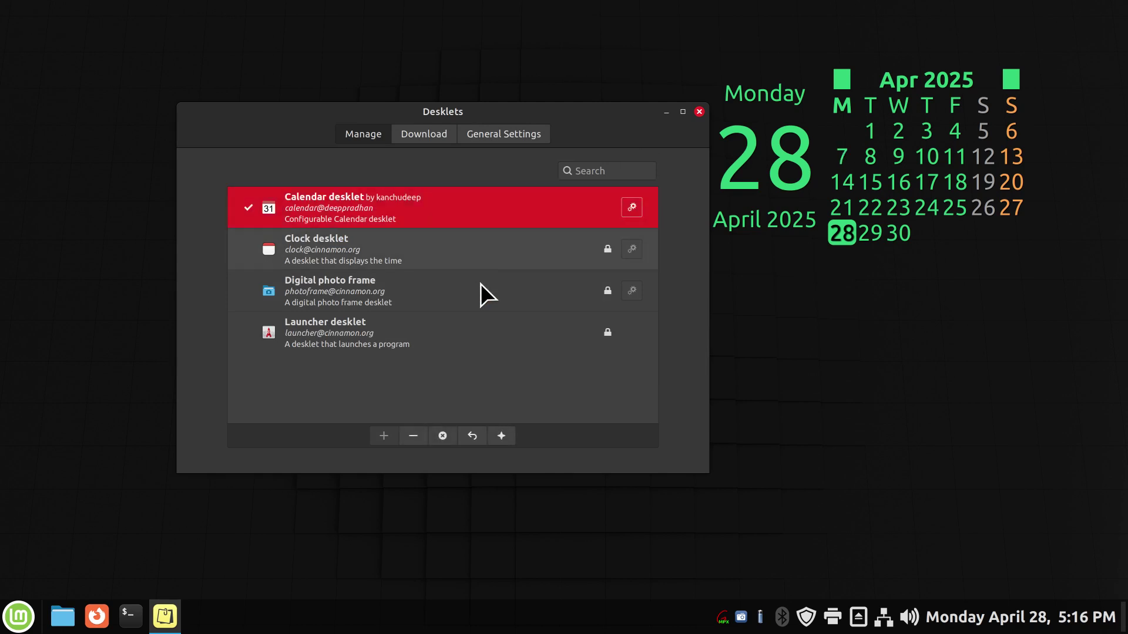
{"action": "left_click", "coordinate": [414, 435]}
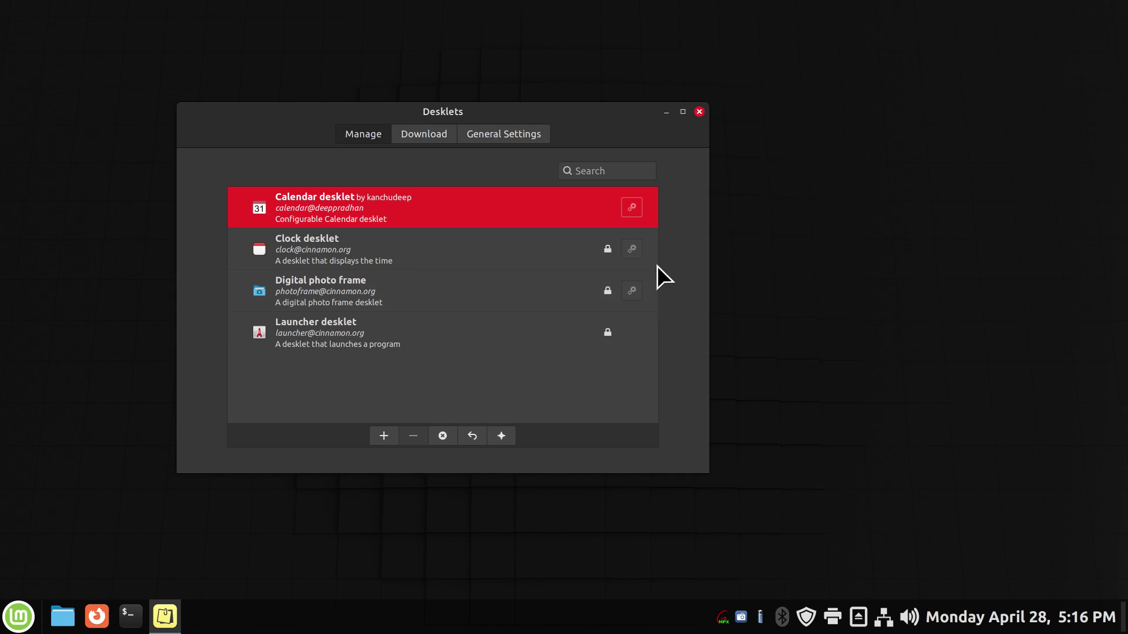
{"action": "left_click", "coordinate": [388, 443]}
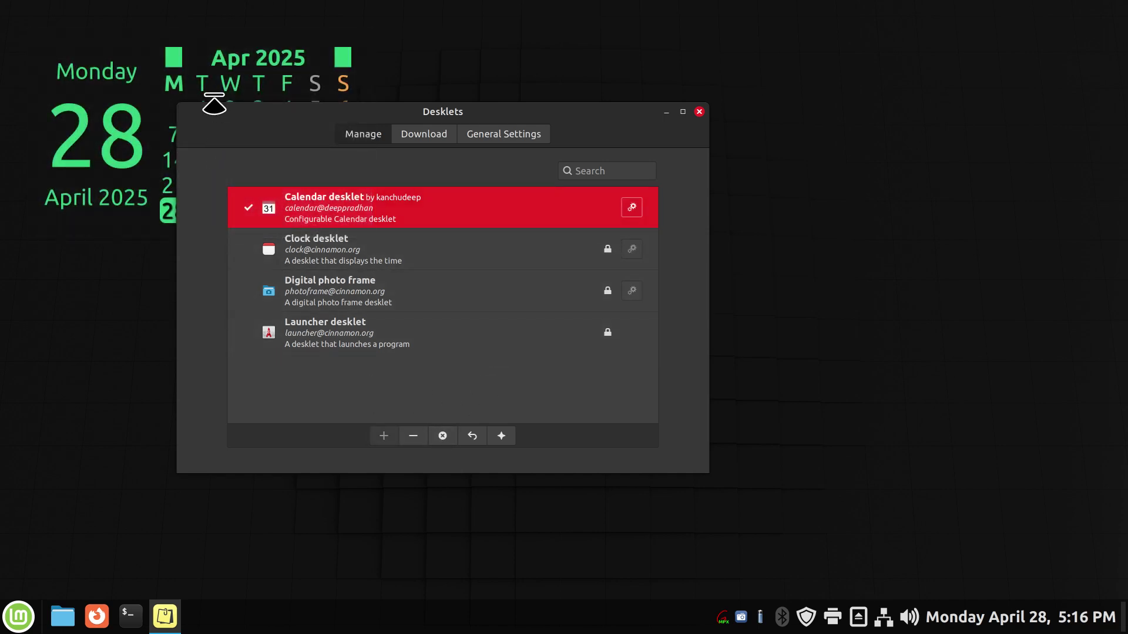
{"action": "left_click_drag", "start_coordinate": [517, 108], "coordinate": [770, 98]}
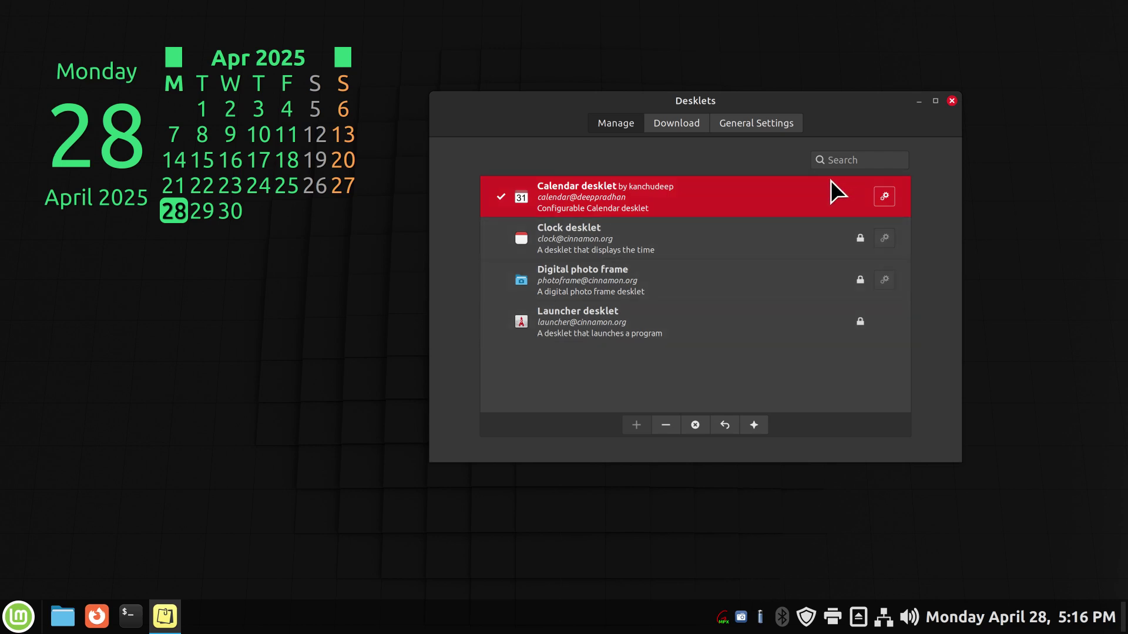
- Draw red annotations around the calendar desklet, then clear them
{"action": "mouse_move", "coordinate": [737, 103]}
{"action": "left_mouse_down"}
{"action": "mouse_move", "coordinate": [728, 85]}
{"action": "mouse_move", "coordinate": [629, 92]}
{"action": "mouse_move", "coordinate": [698, 78]}
{"action": "left_mouse_up"}
{"action": "mouse_move", "coordinate": [497, 207]}
{"action": "left_mouse_down"}
{"action": "mouse_move", "coordinate": [309, 194]}
{"action": "mouse_move", "coordinate": [228, 257]}
{"action": "mouse_move", "coordinate": [363, 105]}
{"action": "mouse_move", "coordinate": [3, 200]}
{"action": "mouse_move", "coordinate": [365, 126]}
{"action": "mouse_move", "coordinate": [304, 82]}
{"action": "left_mouse_up"}
{"action": "mouse_move", "coordinate": [158, 153]}
{"action": "left_mouse_down"}
{"action": "mouse_move", "coordinate": [430, 142]}
{"action": "mouse_move", "coordinate": [464, 388]}
{"action": "mouse_move", "coordinate": [857, 489]}
{"action": "left_mouse_up"}
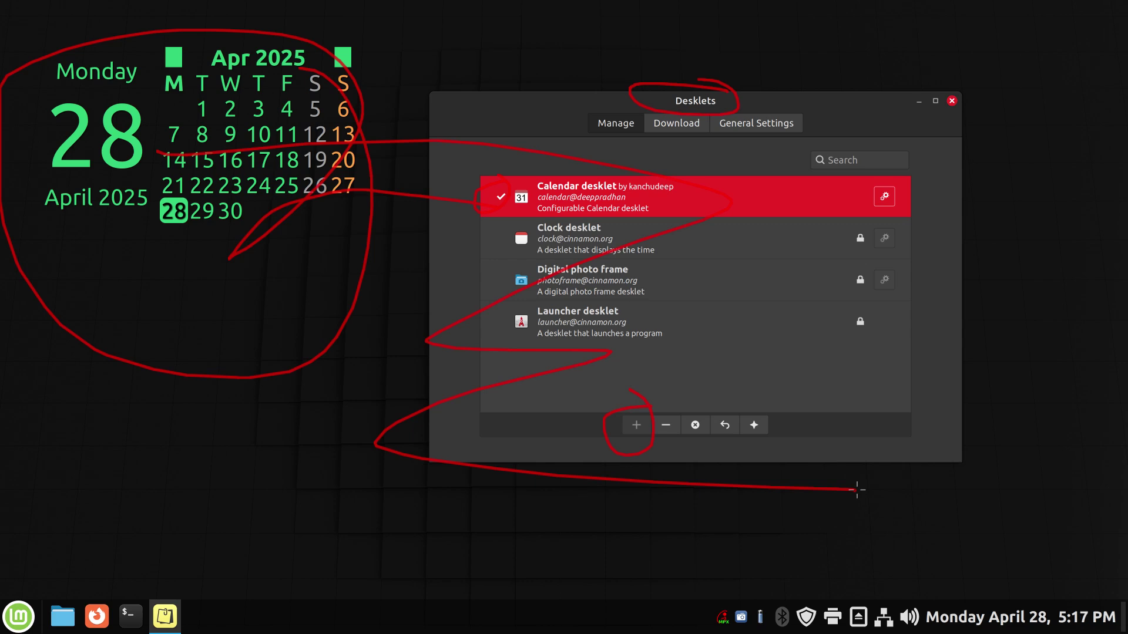
{"action": "key", "text": "shift+F9"}
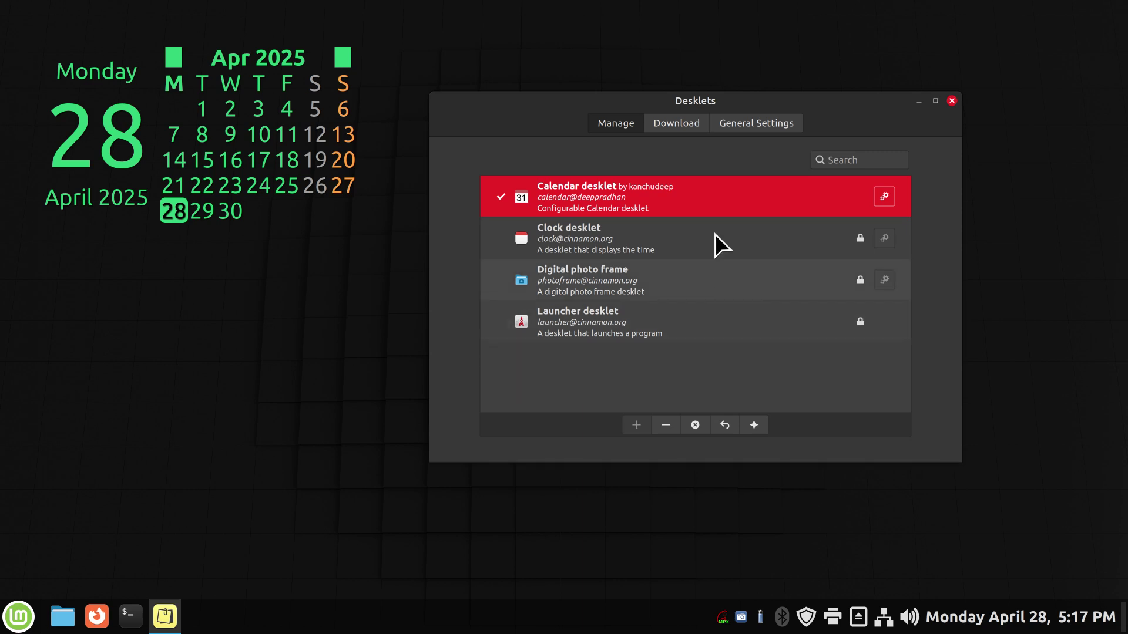
- Drag the calendar desklet from the top left to the top right of the desktop
{"action": "left_click_drag", "start_coordinate": [791, 111], "coordinate": [464, 237]}
{"action": "left_click_drag", "start_coordinate": [222, 140], "coordinate": [934, 161]}
{"action": "left_click_drag", "start_coordinate": [586, 245], "coordinate": [601, 126]}
- Open the Calendar desklet's Configure settings, from the manager and its right-click menu, and close them
{"action": "left_click", "coordinate": [572, 202]}
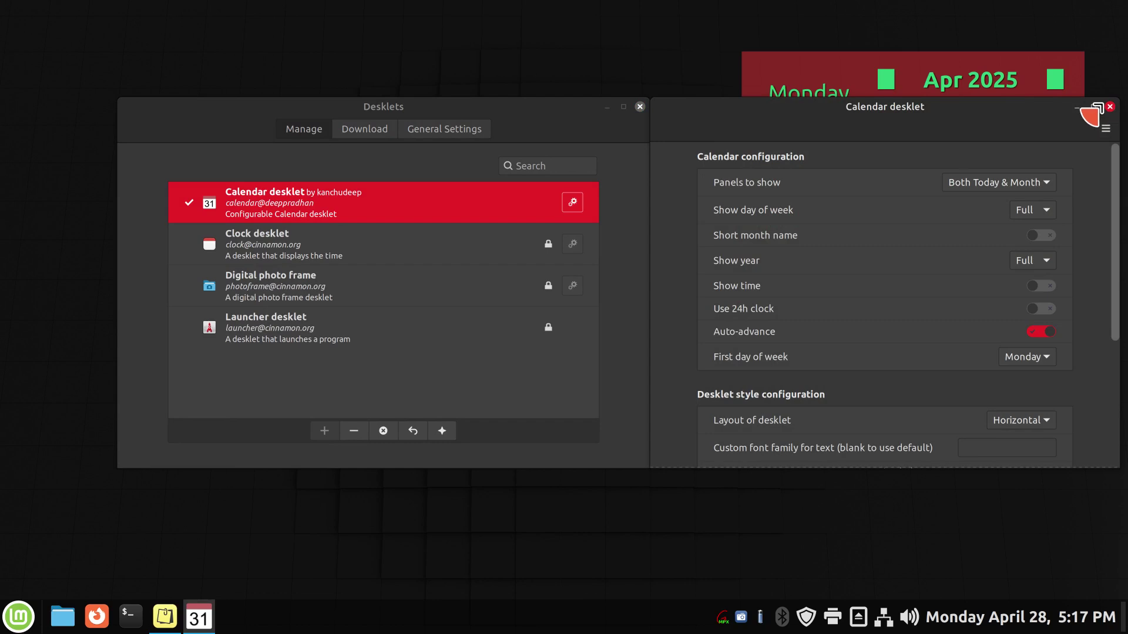
{"action": "left_click", "coordinate": [1109, 107]}
{"action": "right_click", "coordinate": [887, 112]}
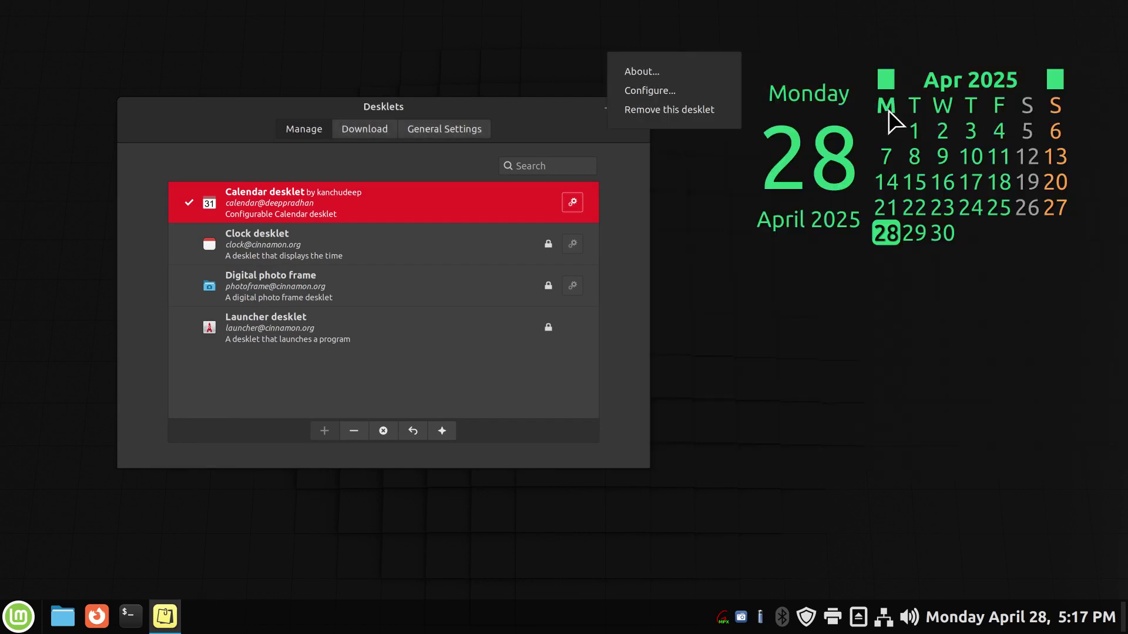
{"action": "left_click", "coordinate": [663, 90]}
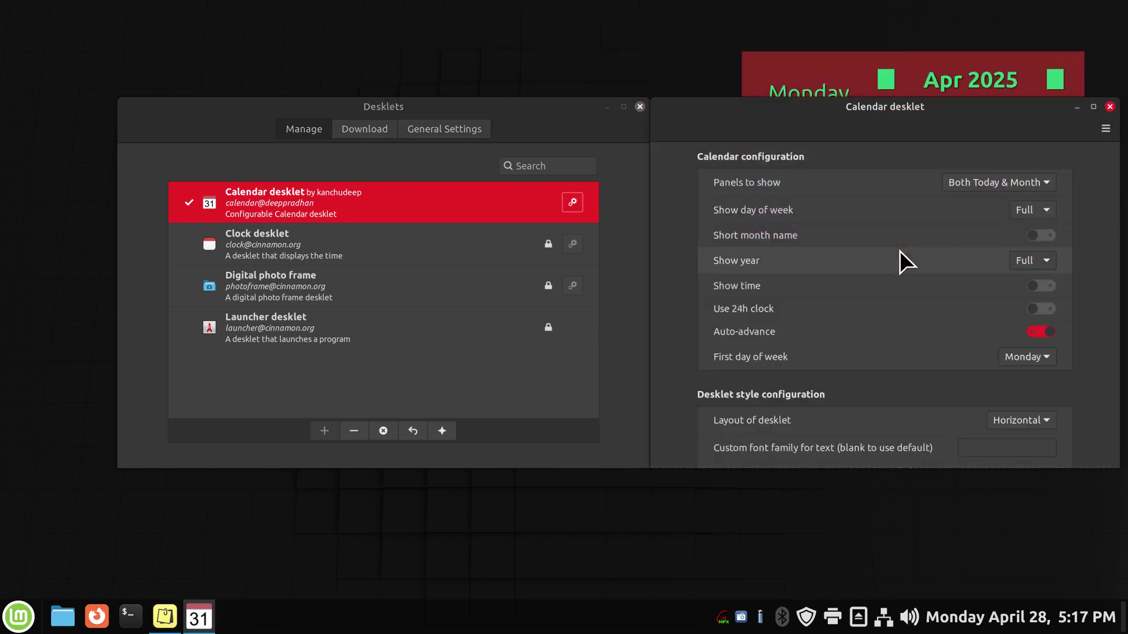
{"action": "left_click", "coordinate": [1110, 107]}
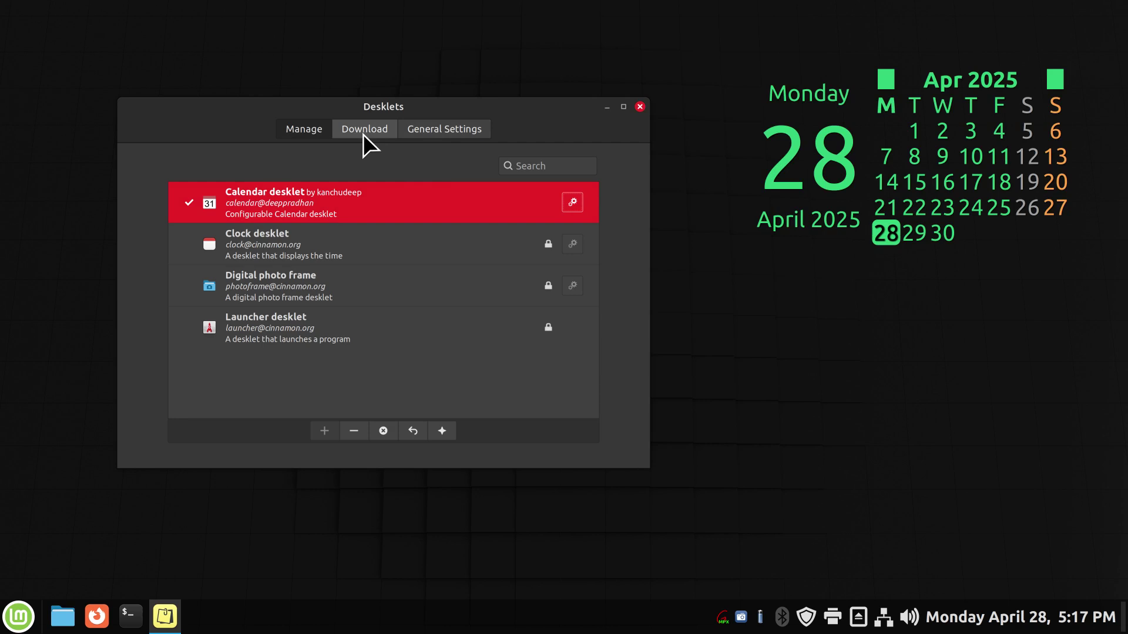
{"action": "left_click", "coordinate": [479, 130]}
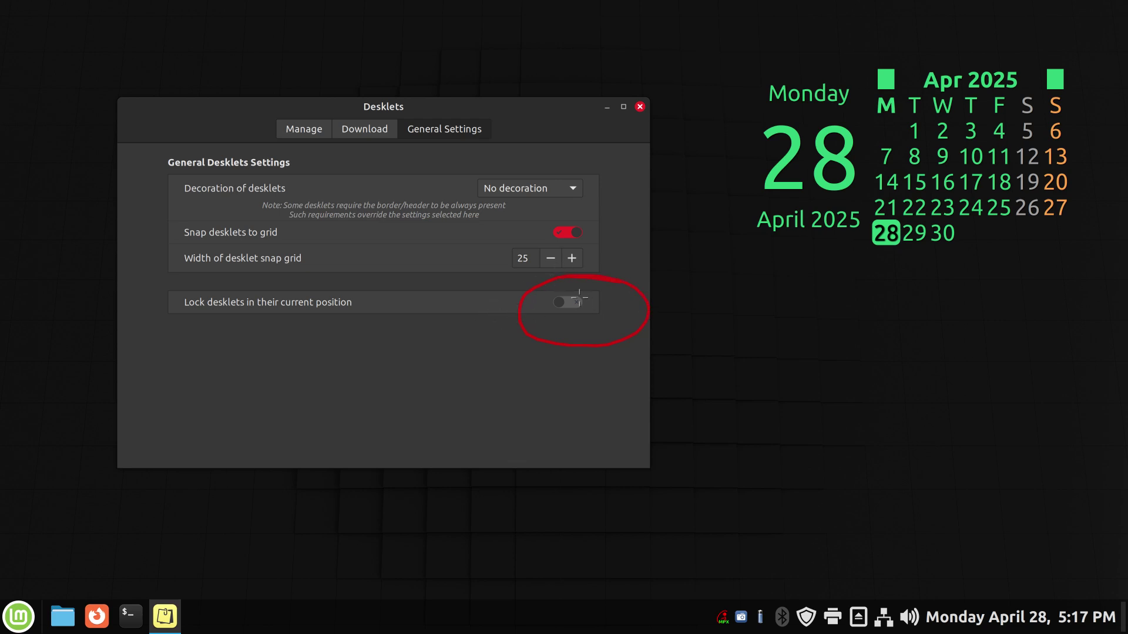
{"action": "left_click_drag", "start_coordinate": [605, 276], "coordinate": [796, 179]}
{"action": "mouse_move", "coordinate": [729, 174]}
{"action": "left_mouse_down"}
{"action": "mouse_move", "coordinate": [796, 180]}
{"action": "mouse_move", "coordinate": [788, 230]}
{"action": "left_mouse_up"}
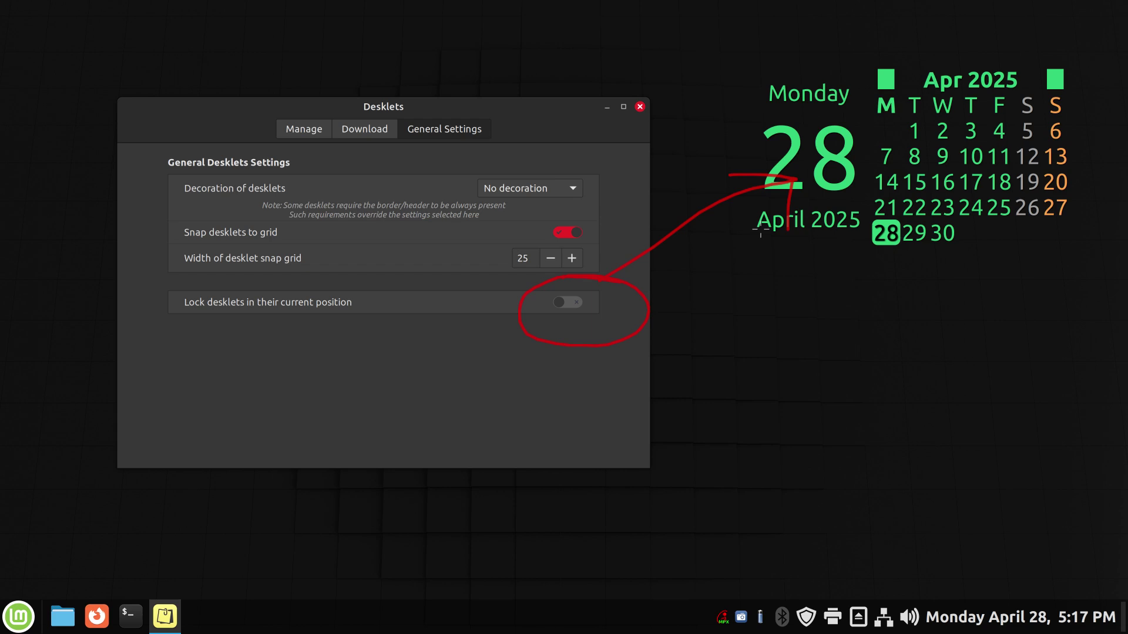
{"action": "key", "text": "shift+F9"}
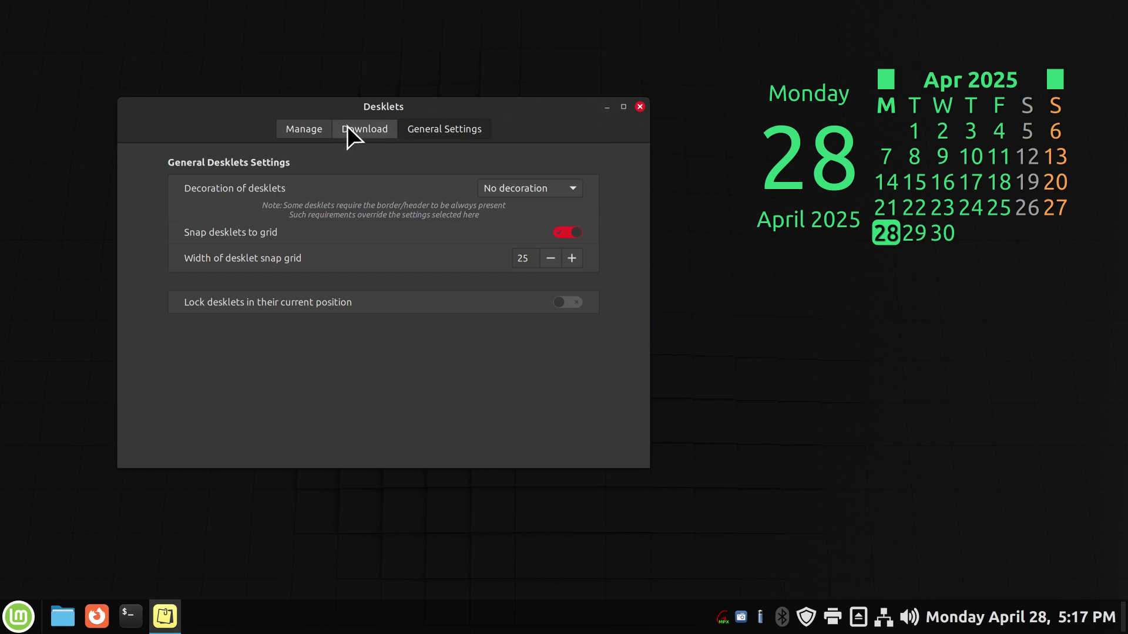
{"action": "left_click", "coordinate": [305, 125]}
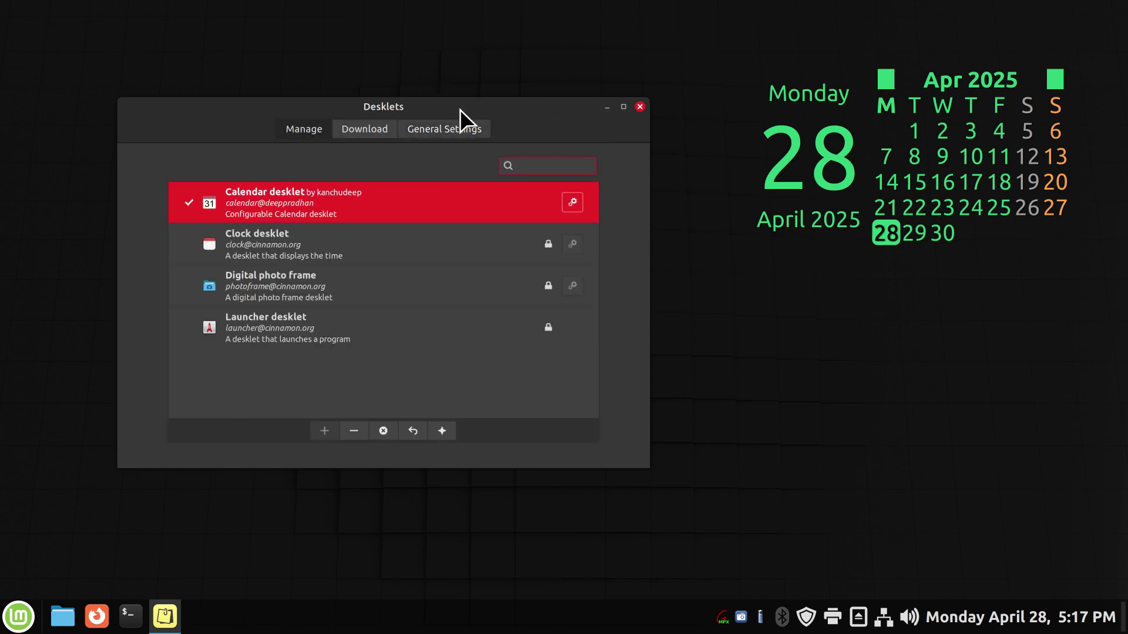
{"action": "left_click_drag", "start_coordinate": [460, 109], "coordinate": [541, 104]}
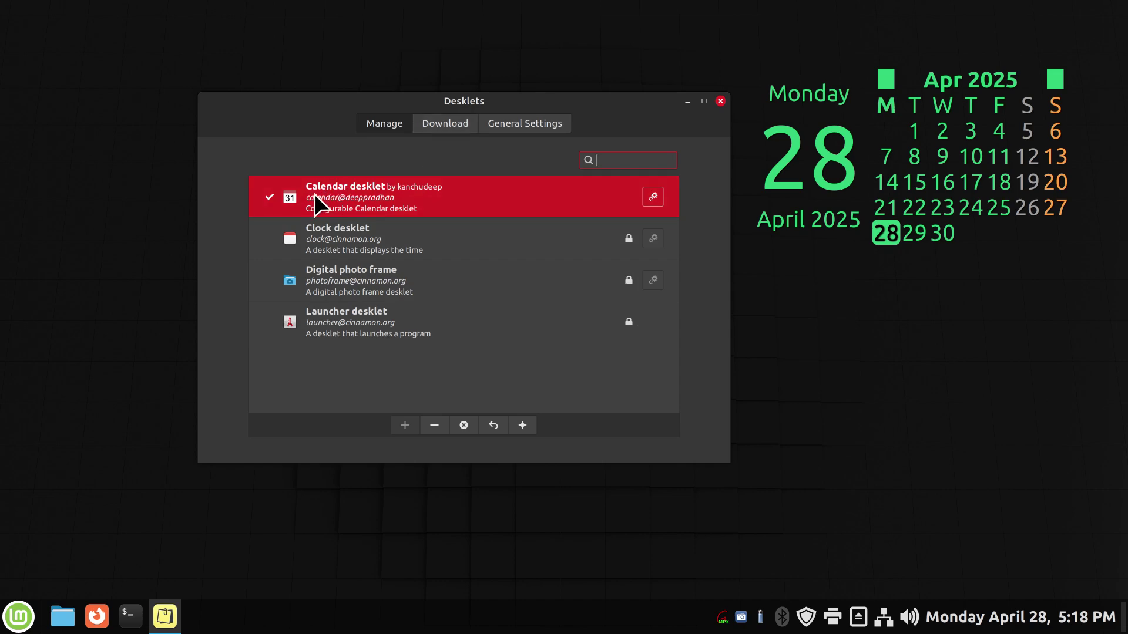
{"action": "left_click", "coordinate": [347, 242]}
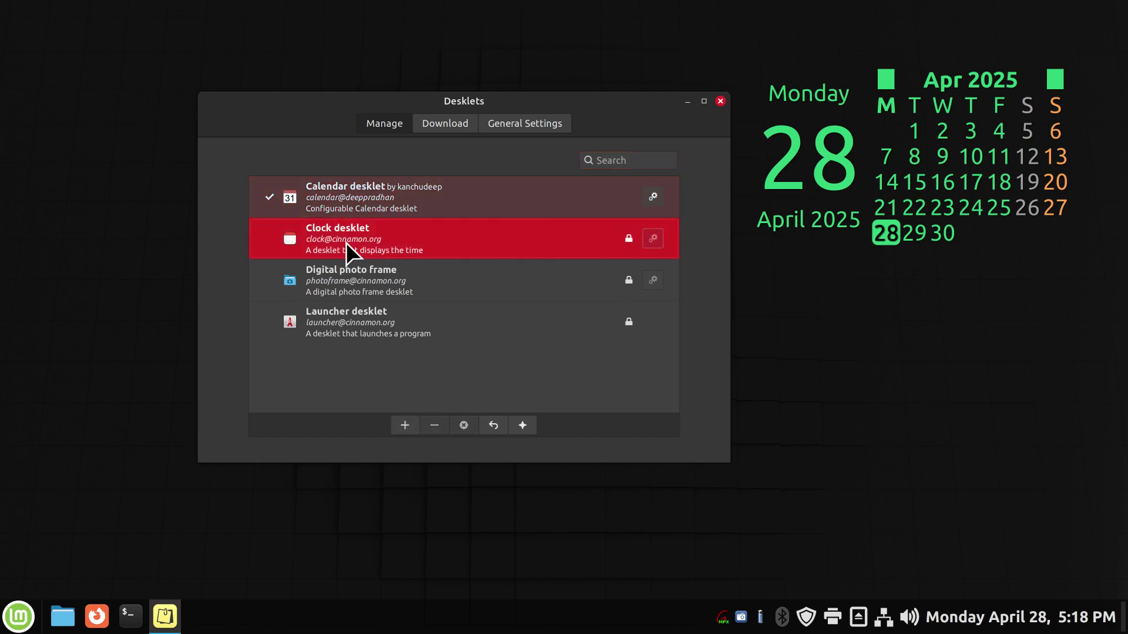
{"action": "left_click_drag", "start_coordinate": [342, 101], "coordinate": [571, 117]}
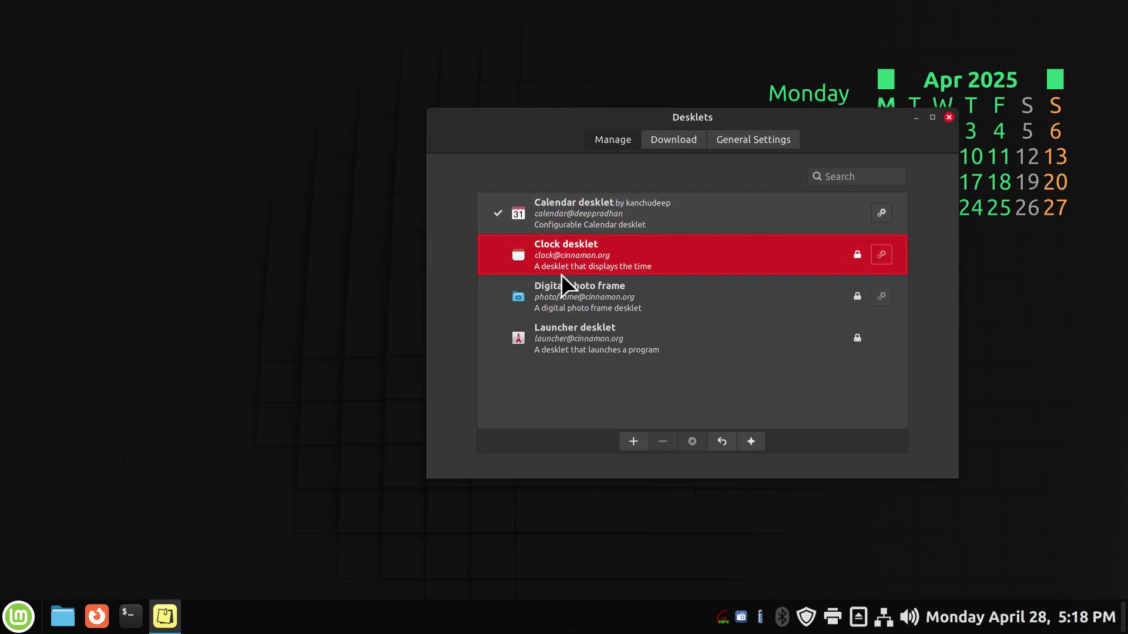
{"action": "left_click", "coordinate": [632, 440]}
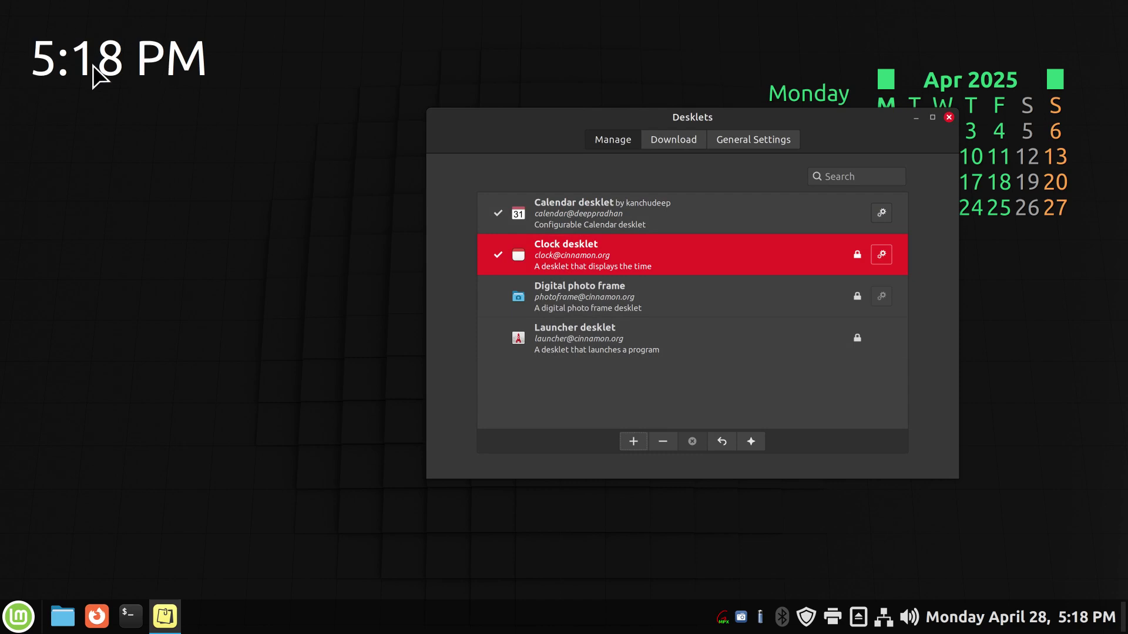
{"action": "left_click", "coordinate": [882, 253]}
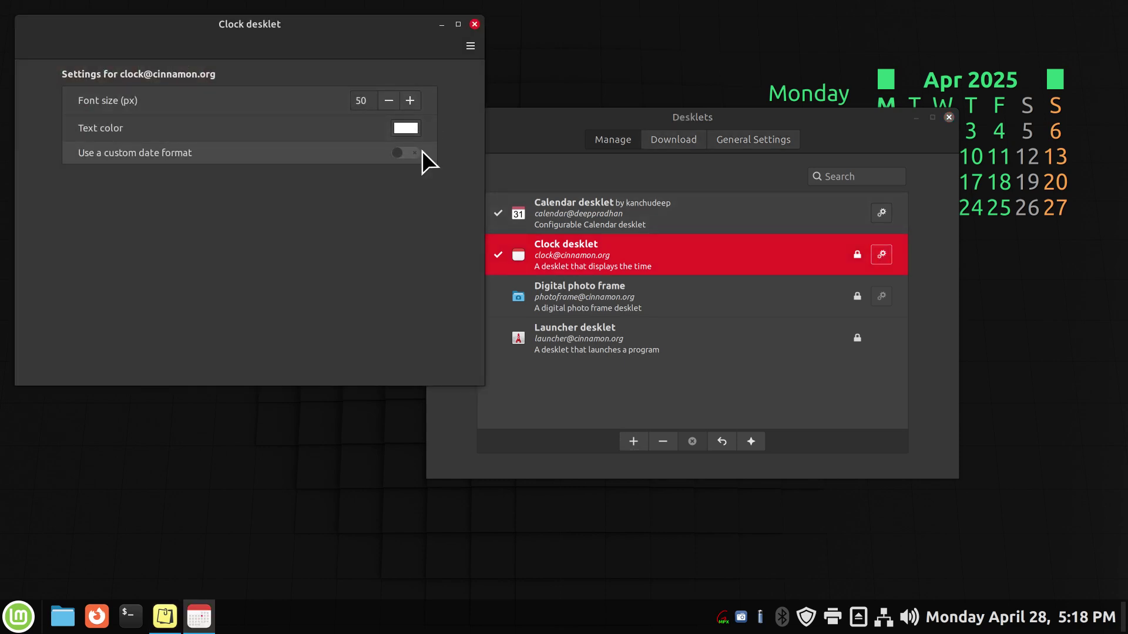
{"action": "left_click", "coordinate": [473, 24]}
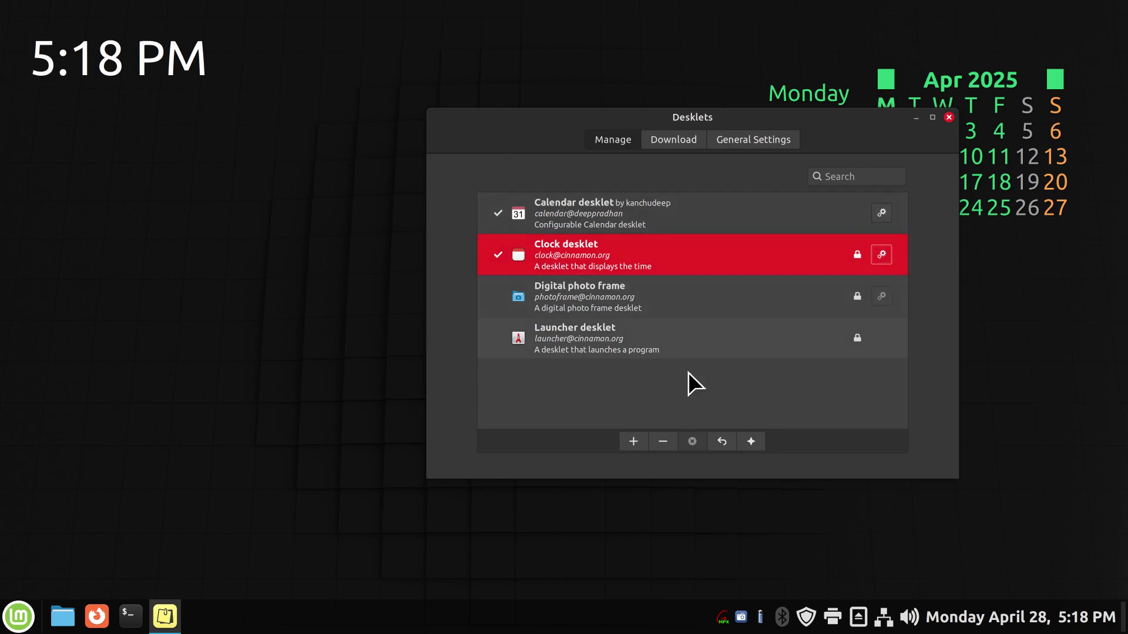
{"action": "left_click", "coordinate": [663, 441]}
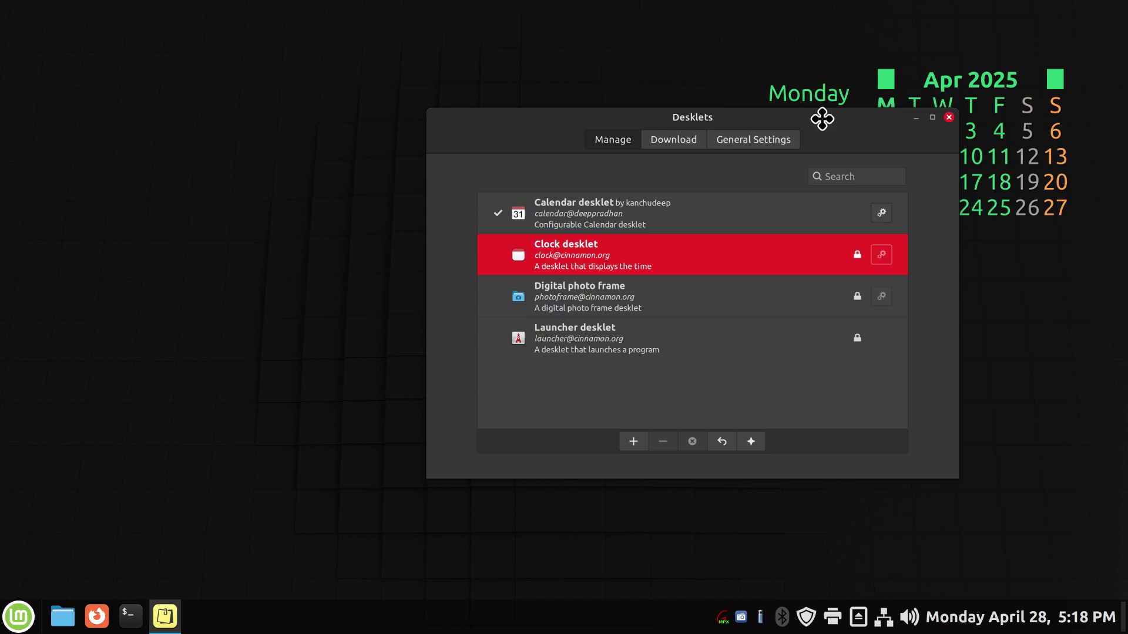
{"action": "left_click_drag", "start_coordinate": [822, 119], "coordinate": [541, 127]}
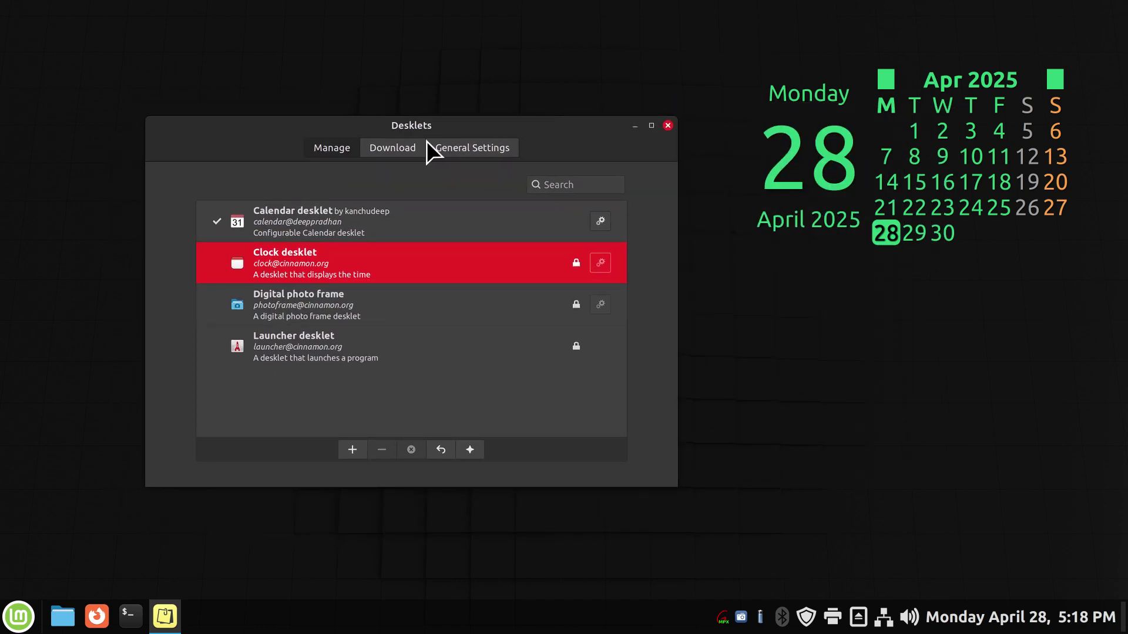
{"action": "left_click", "coordinate": [392, 151]}
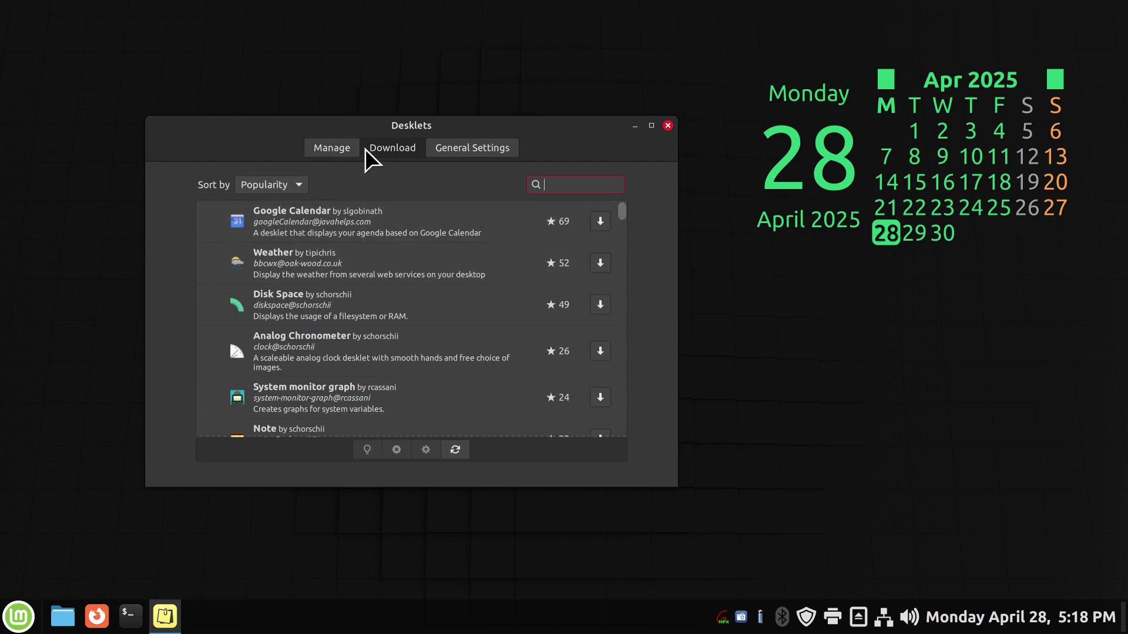
{"action": "left_click", "coordinate": [249, 188]}
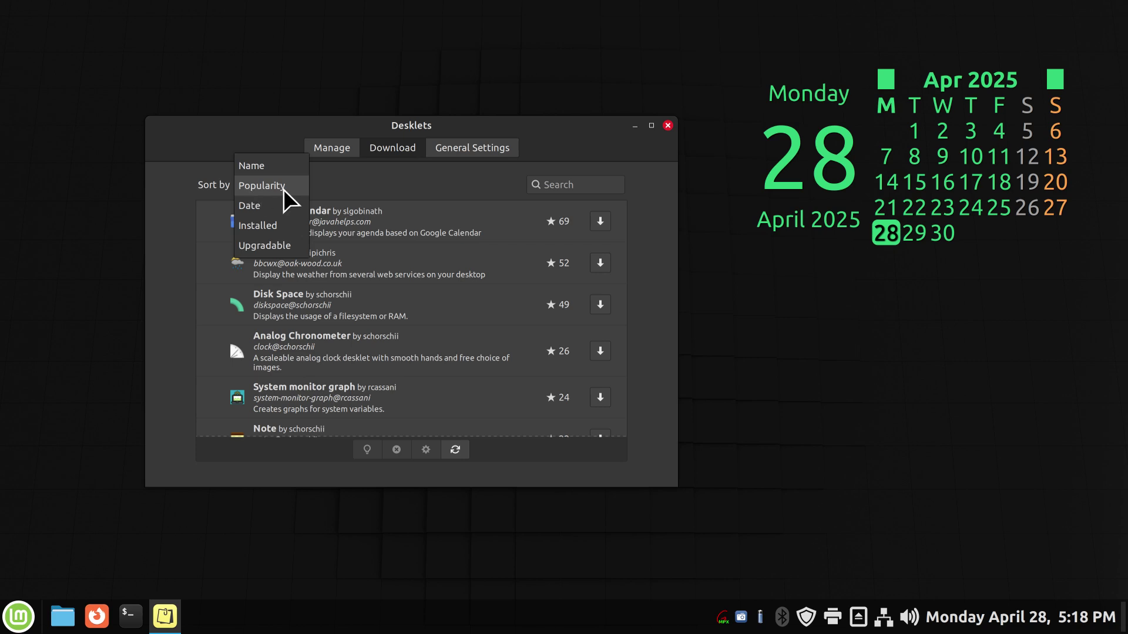
{"action": "left_click", "coordinate": [414, 176]}
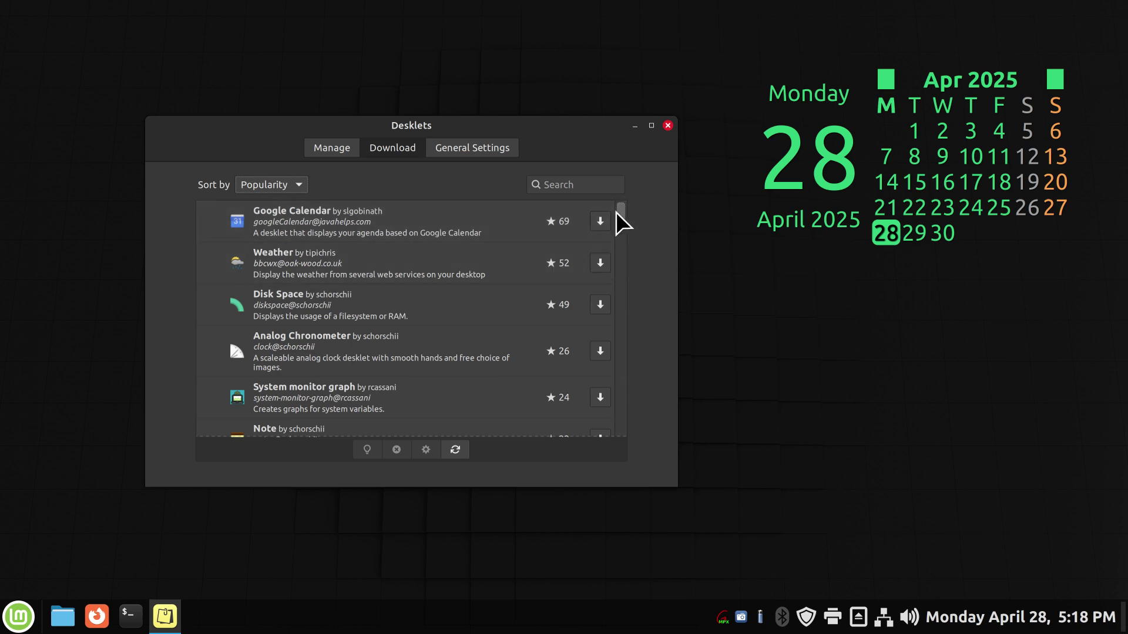
{"action": "left_click_drag", "start_coordinate": [621, 209], "coordinate": [624, 227]}
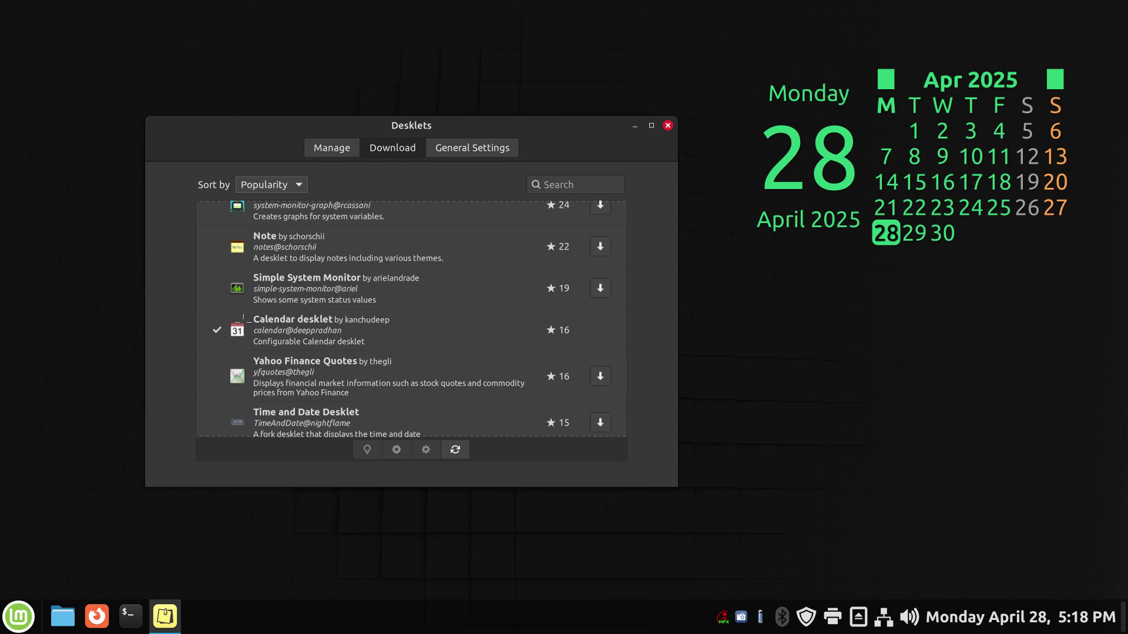
{"action": "mouse_move", "coordinate": [224, 325]}
{"action": "left_mouse_down"}
{"action": "mouse_move", "coordinate": [647, 254]}
{"action": "mouse_move", "coordinate": [784, 183]}
{"action": "mouse_move", "coordinate": [712, 194]}
{"action": "left_mouse_up"}
{"action": "left_click_drag", "start_coordinate": [778, 182], "coordinate": [775, 238]}
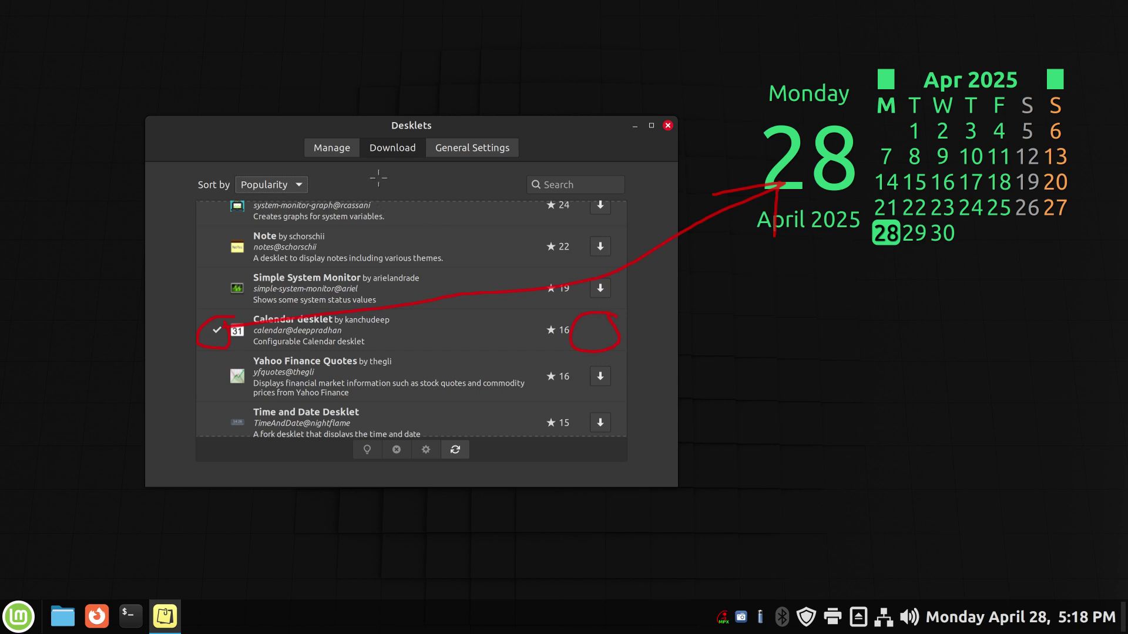
{"action": "mouse_move", "coordinate": [312, 124]}
{"action": "left_mouse_down"}
{"action": "mouse_move", "coordinate": [329, 172]}
{"action": "mouse_move", "coordinate": [308, 128]}
{"action": "left_mouse_up"}
- Find Seven Segment Digital Clock in the Download list and install it via its download button
{"action": "key", "text": "shift+F9"}
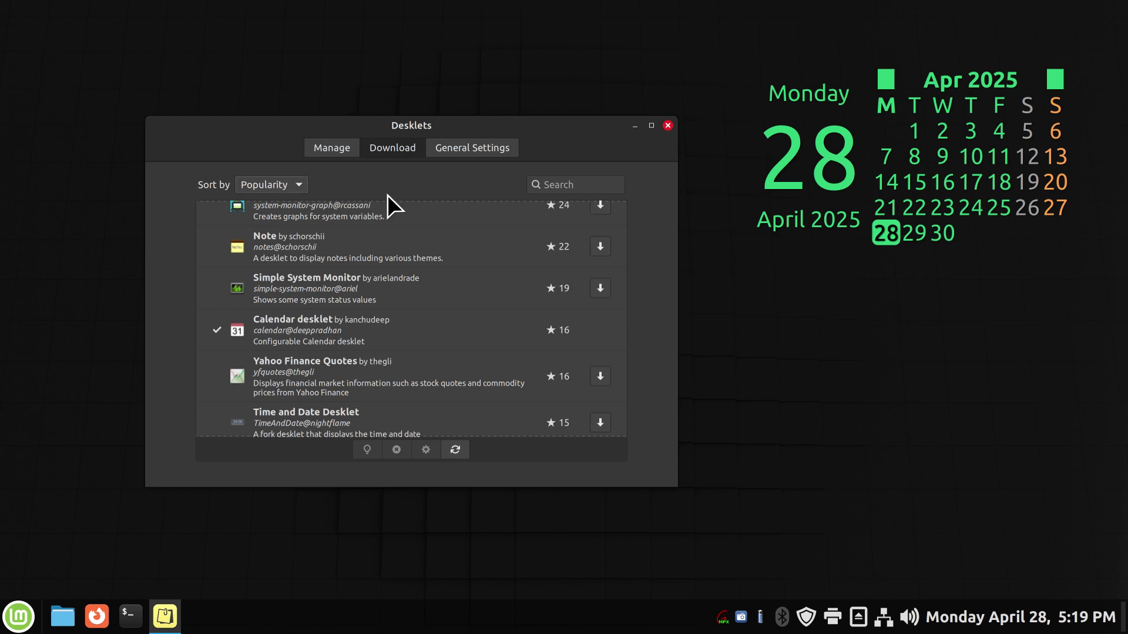
{"action": "scroll", "coordinate": [479, 265], "scroll_direction": "down", "scroll_amount": 3}
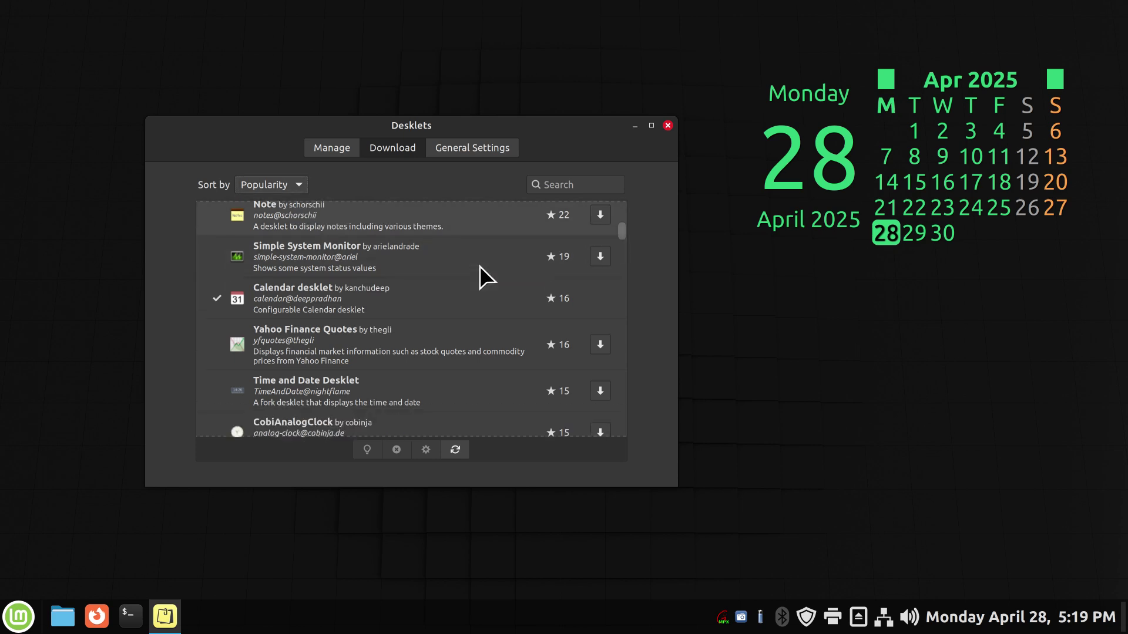
{"action": "scroll", "coordinate": [479, 265], "scroll_direction": "down", "scroll_amount": 10}
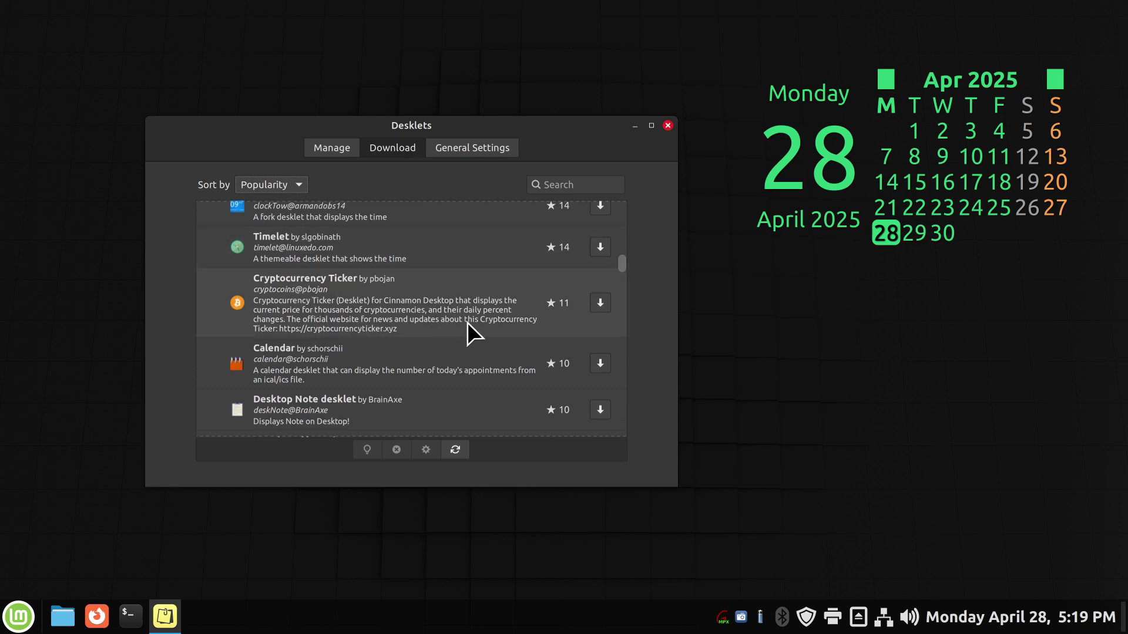
{"action": "scroll", "coordinate": [475, 298], "scroll_direction": "down", "scroll_amount": 4}
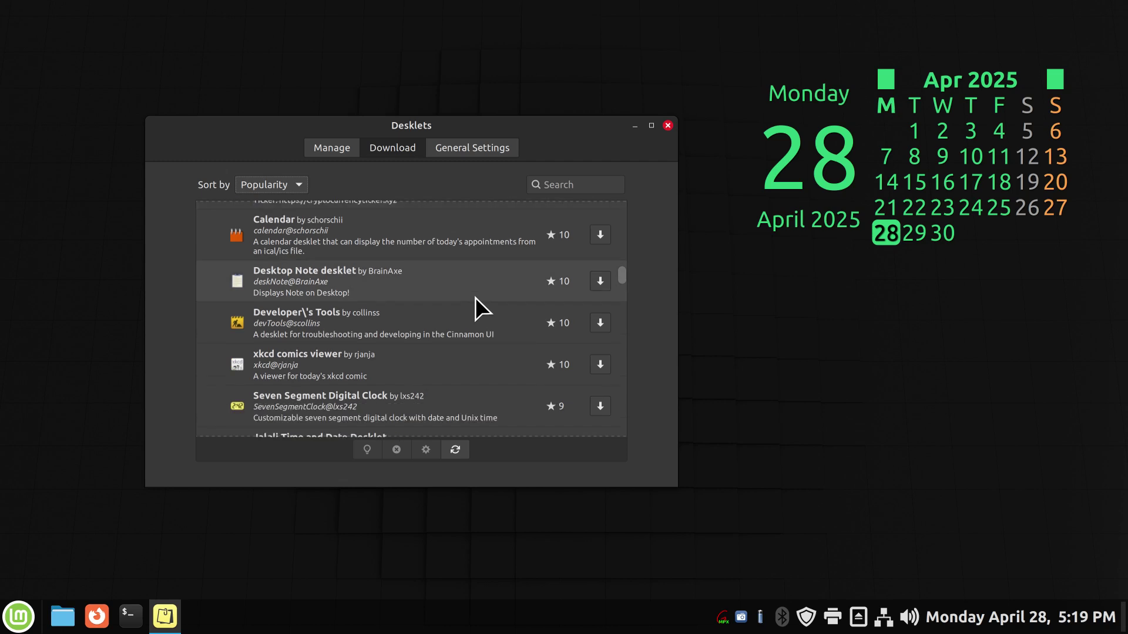
{"action": "scroll", "coordinate": [475, 296], "scroll_direction": "down", "scroll_amount": 2}
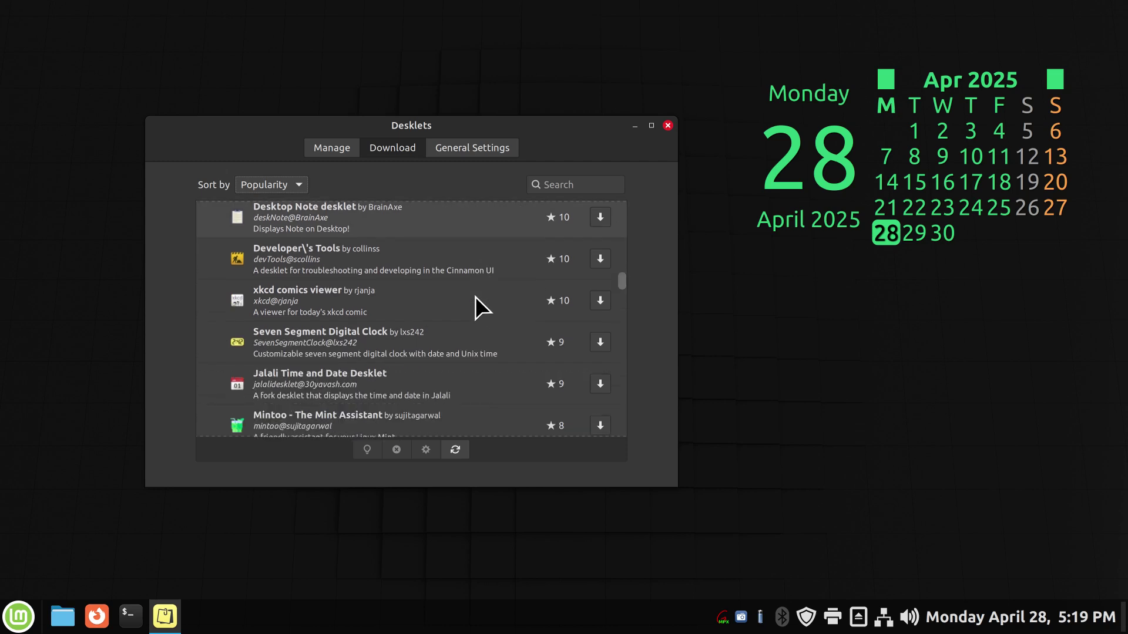
{"action": "scroll", "coordinate": [474, 296], "scroll_direction": "down", "scroll_amount": 1}
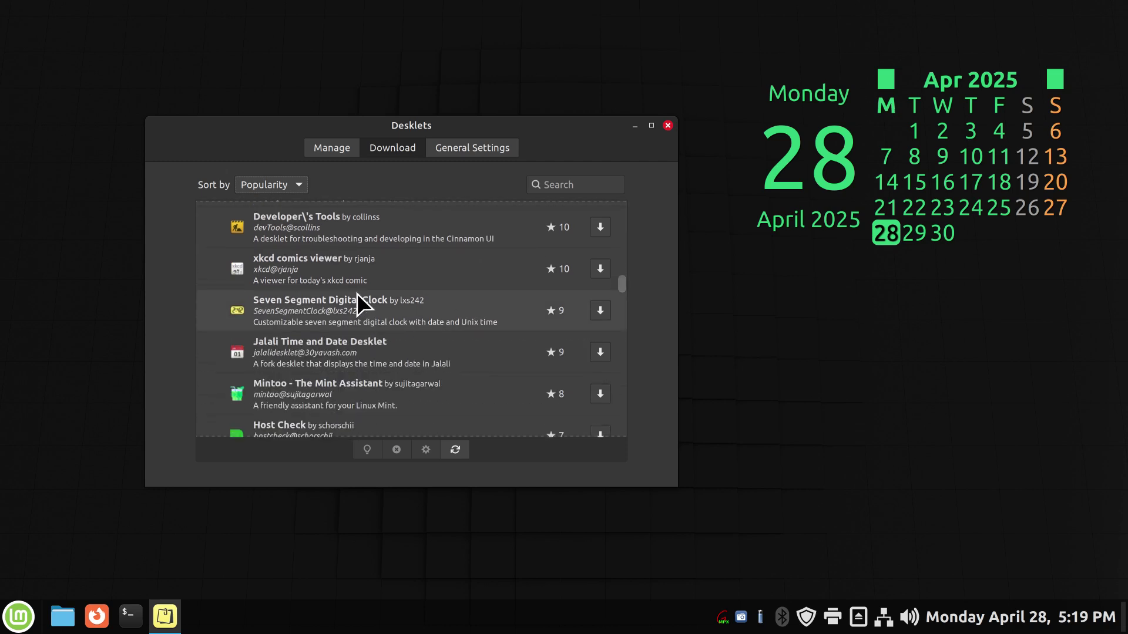
{"action": "left_click", "coordinate": [354, 311]}
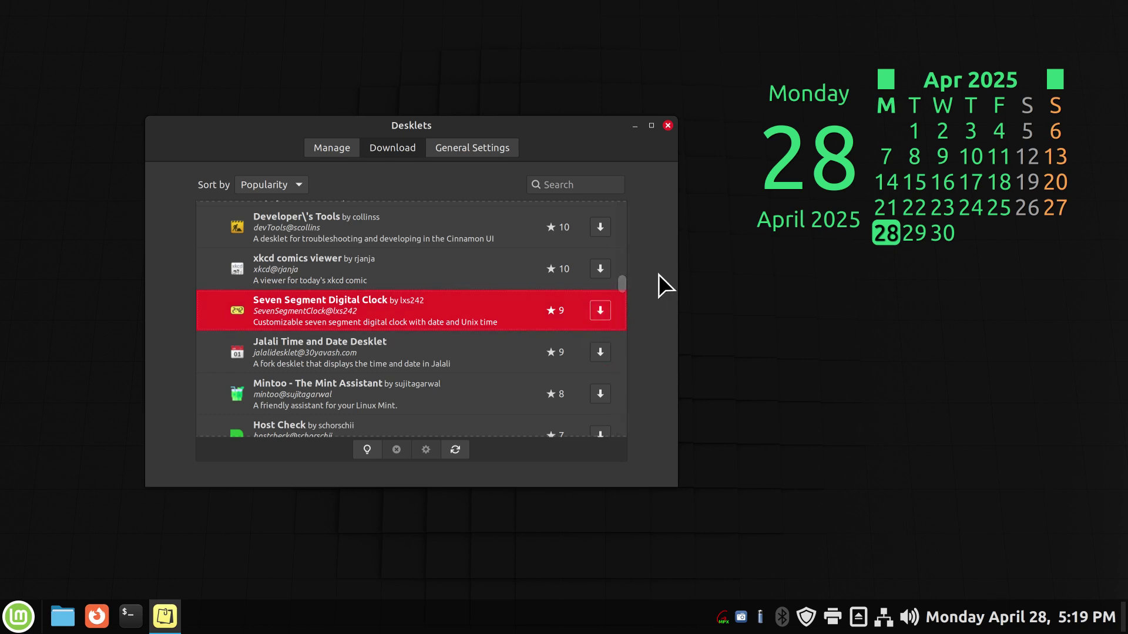
{"action": "left_click", "coordinate": [600, 310]}
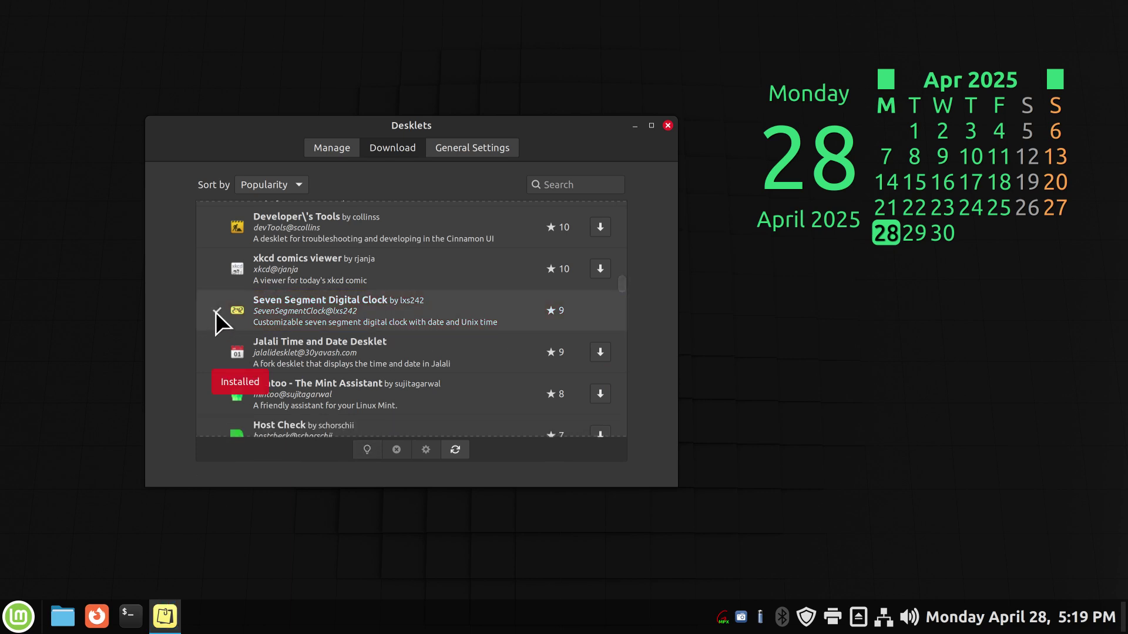
{"action": "left_click_drag", "start_coordinate": [213, 143], "coordinate": [344, 129]}
- Select Seven Segment Digital Clock in the Manage list of installed desklets
{"action": "left_click", "coordinate": [461, 141]}
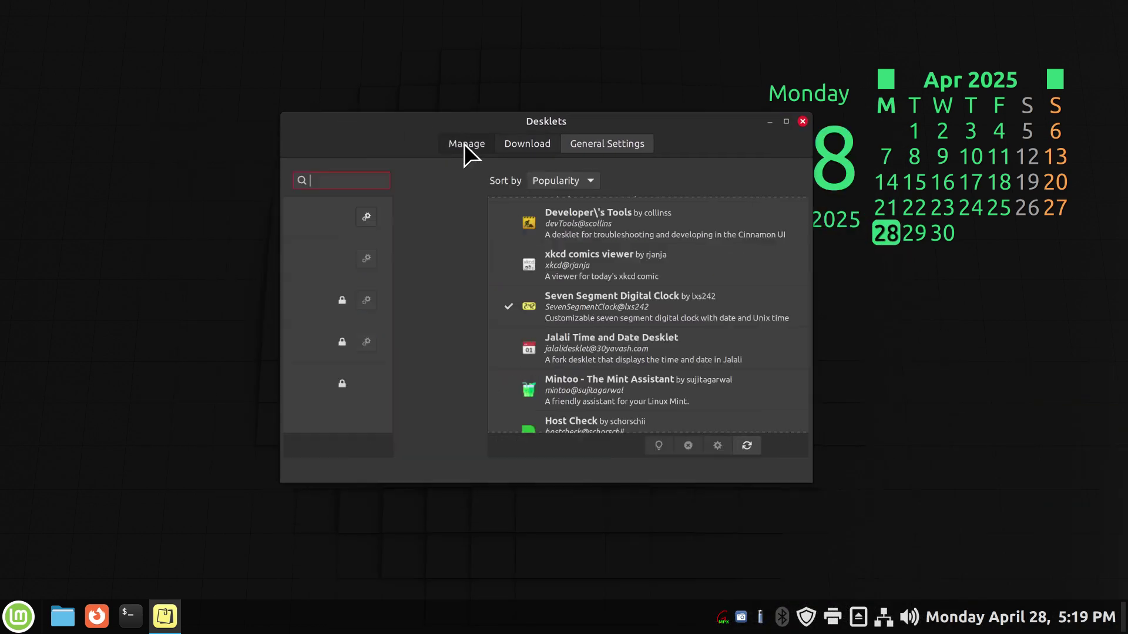
{"action": "left_click", "coordinate": [423, 250]}
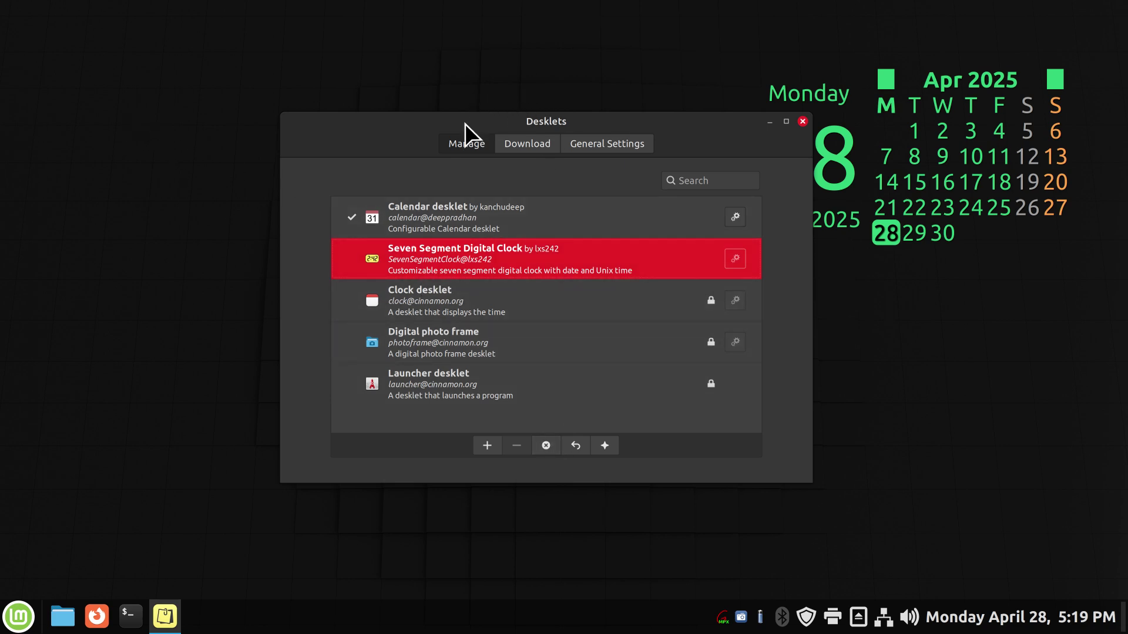
{"action": "left_click_drag", "start_coordinate": [464, 125], "coordinate": [517, 132]}
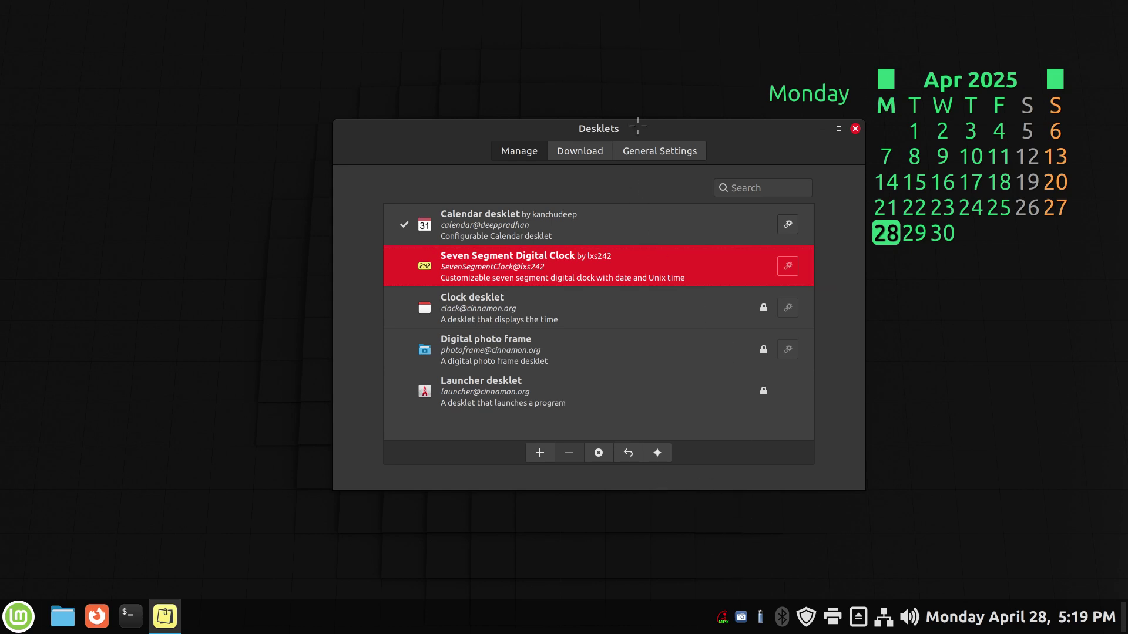
- Annotate the Calendar's check mark linking it to the desktop calendar, then clear the marks
{"action": "mouse_move", "coordinate": [638, 126]}
{"action": "left_mouse_down"}
{"action": "mouse_move", "coordinate": [617, 109]}
{"action": "mouse_move", "coordinate": [566, 126]}
{"action": "mouse_move", "coordinate": [646, 102]}
{"action": "mouse_move", "coordinate": [608, 97]}
{"action": "left_mouse_up"}
{"action": "left_click_drag", "start_coordinate": [411, 241], "coordinate": [412, 212]}
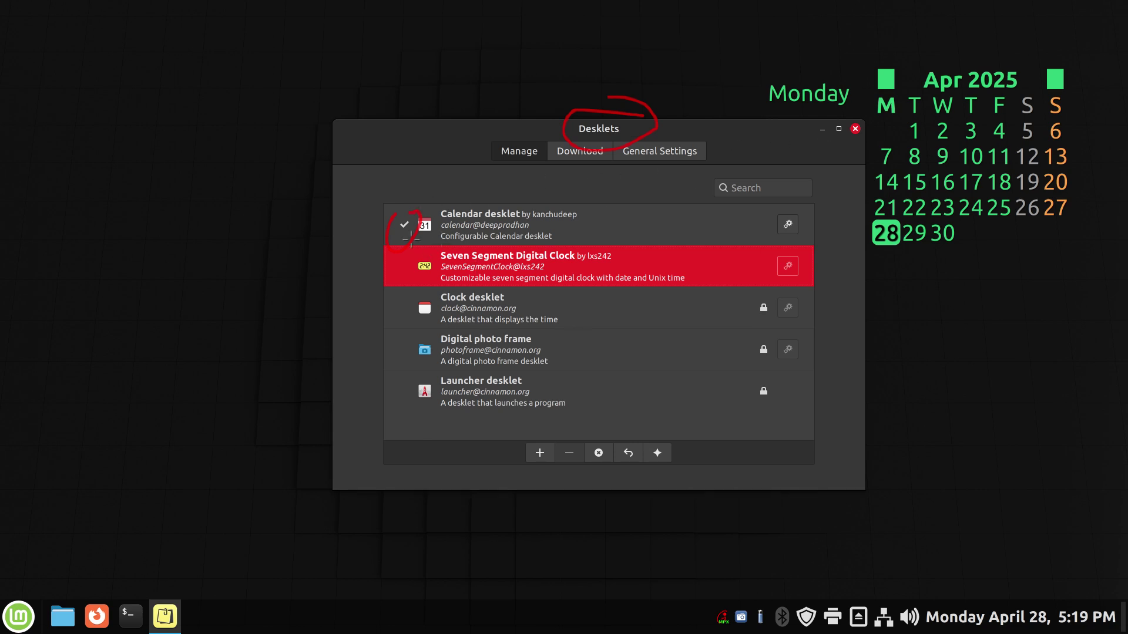
{"action": "mouse_move", "coordinate": [410, 238]}
{"action": "left_mouse_down"}
{"action": "mouse_move", "coordinate": [664, 162]}
{"action": "mouse_move", "coordinate": [954, 152]}
{"action": "mouse_move", "coordinate": [934, 146]}
{"action": "mouse_move", "coordinate": [943, 144]}
{"action": "mouse_move", "coordinate": [954, 173]}
{"action": "left_mouse_up"}
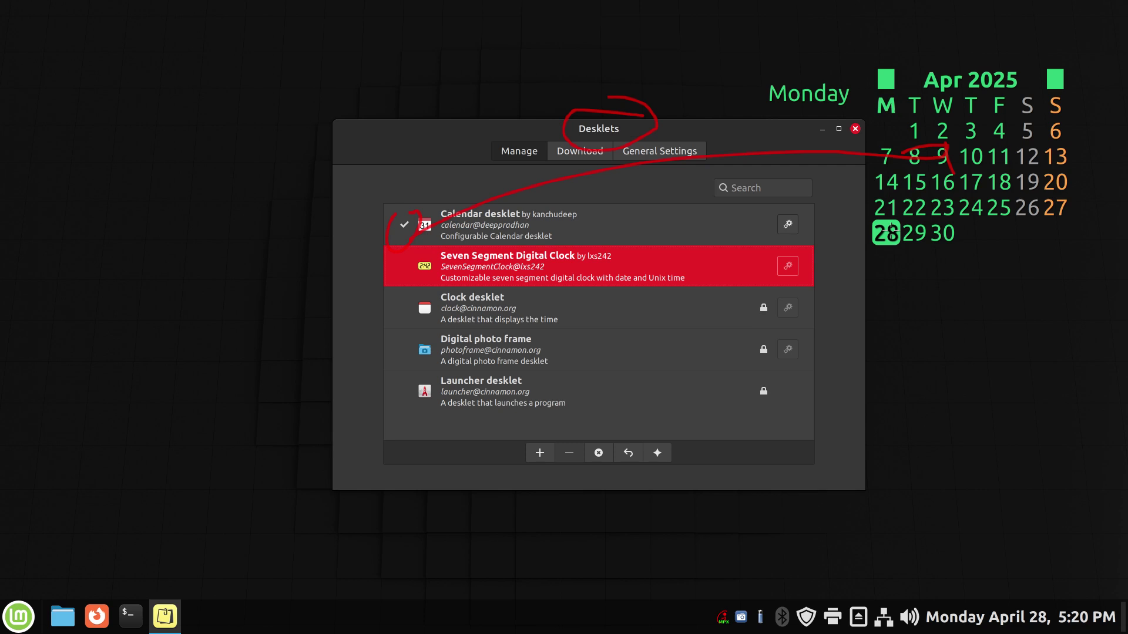
{"action": "key", "text": "shift+F9"}
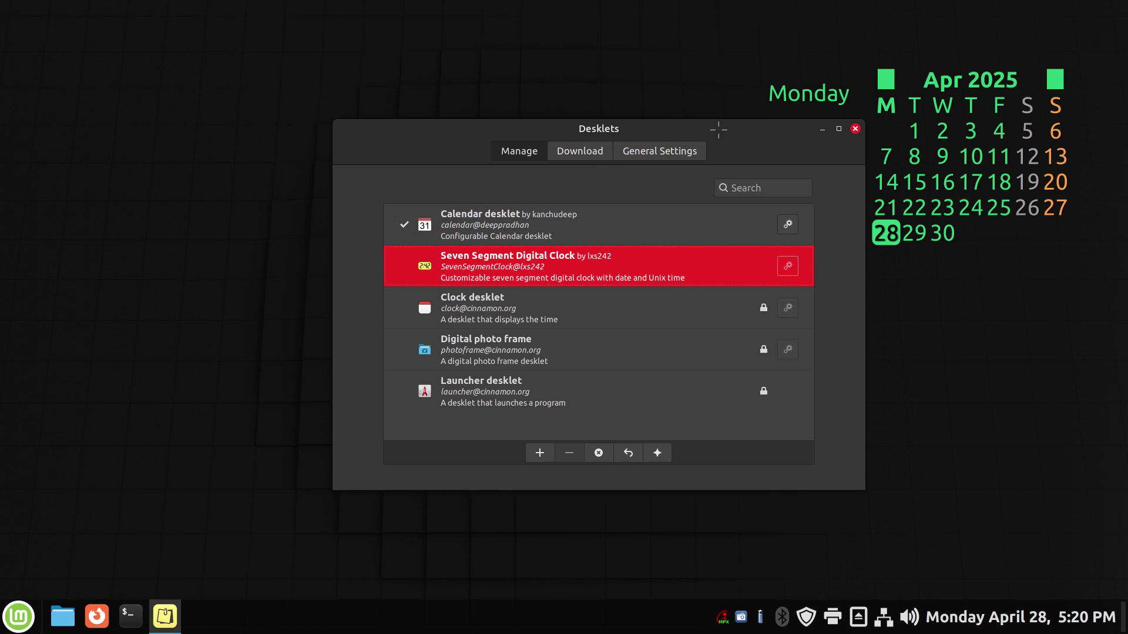
{"action": "left_click_drag", "start_coordinate": [725, 130], "coordinate": [755, 52]}
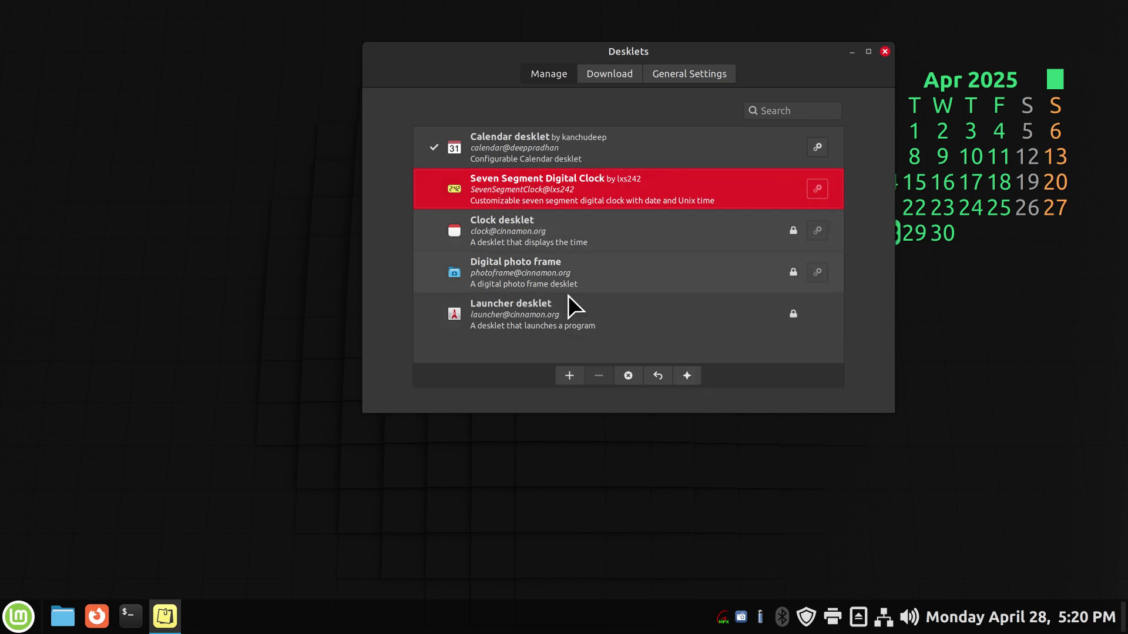
- Add the Seven Segment clock, move it down the left, and browse its settings pages
{"action": "left_click", "coordinate": [572, 377]}
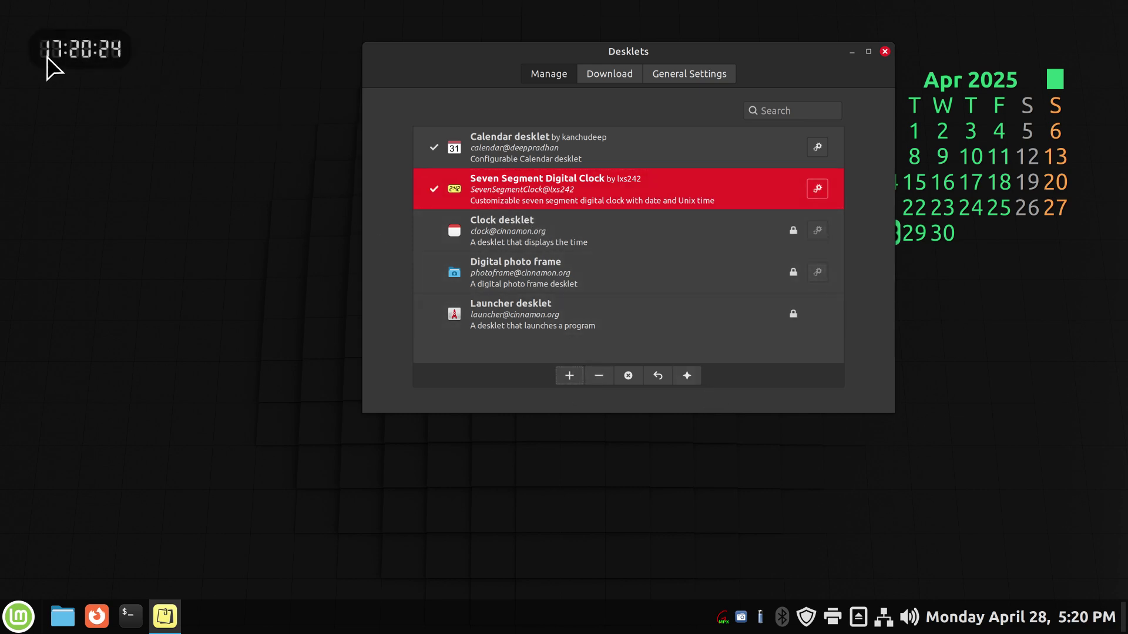
{"action": "left_click_drag", "start_coordinate": [55, 63], "coordinate": [148, 208]}
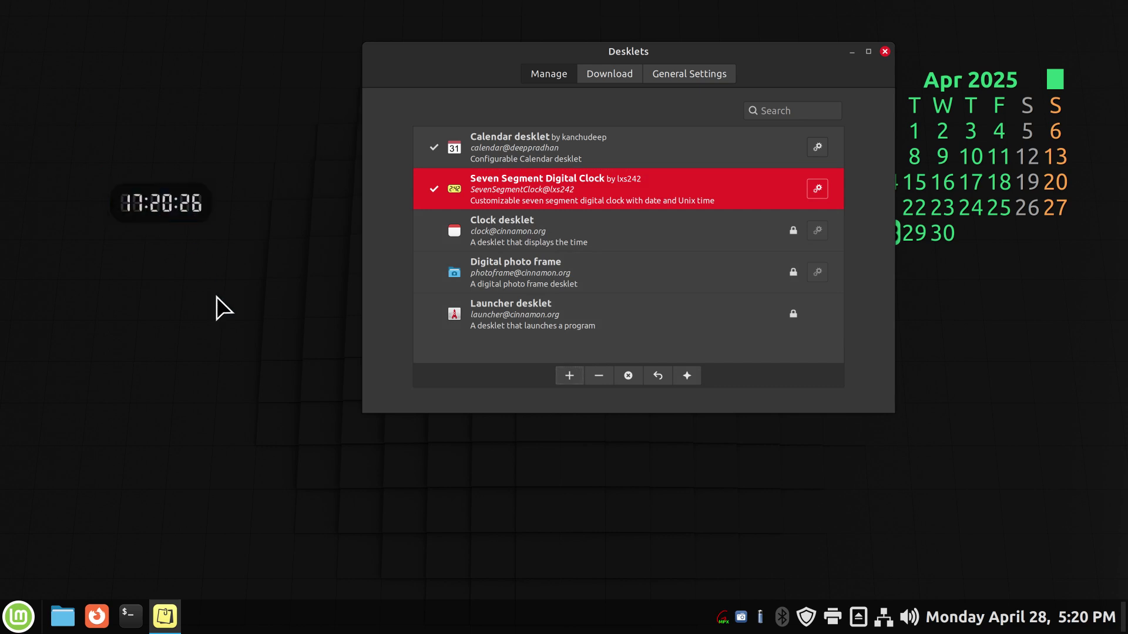
{"action": "left_click", "coordinate": [820, 190]}
{"action": "left_click_drag", "start_coordinate": [435, 30], "coordinate": [746, 120]}
{"action": "left_click", "coordinate": [572, 139]}
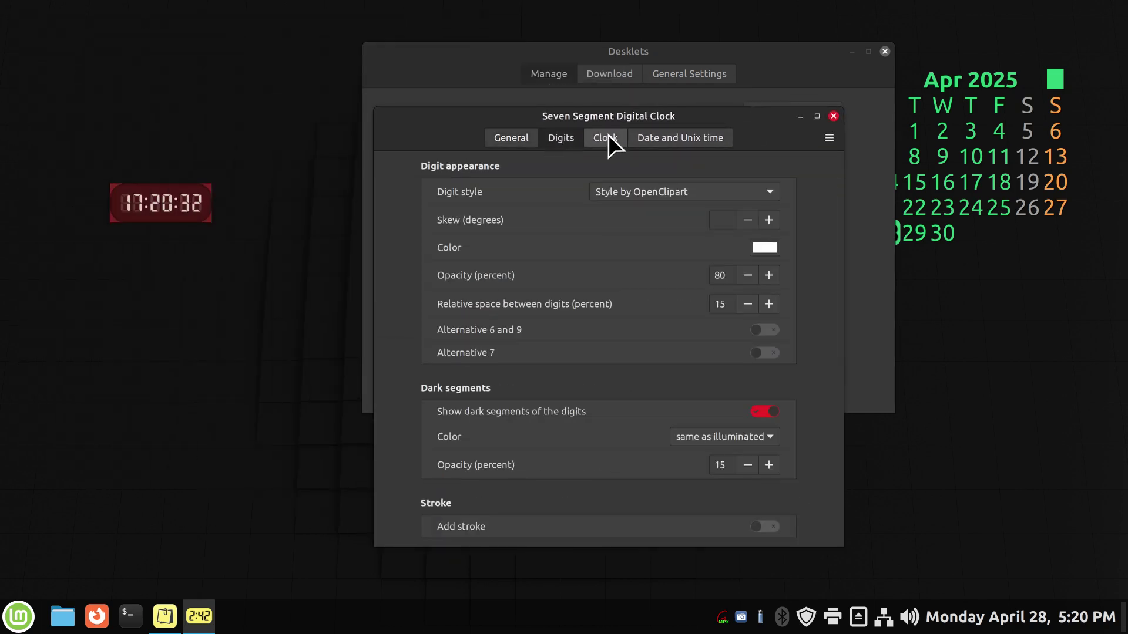
{"action": "left_click", "coordinate": [608, 135]}
{"action": "left_click", "coordinate": [663, 136]}
{"action": "left_click", "coordinate": [507, 138]}
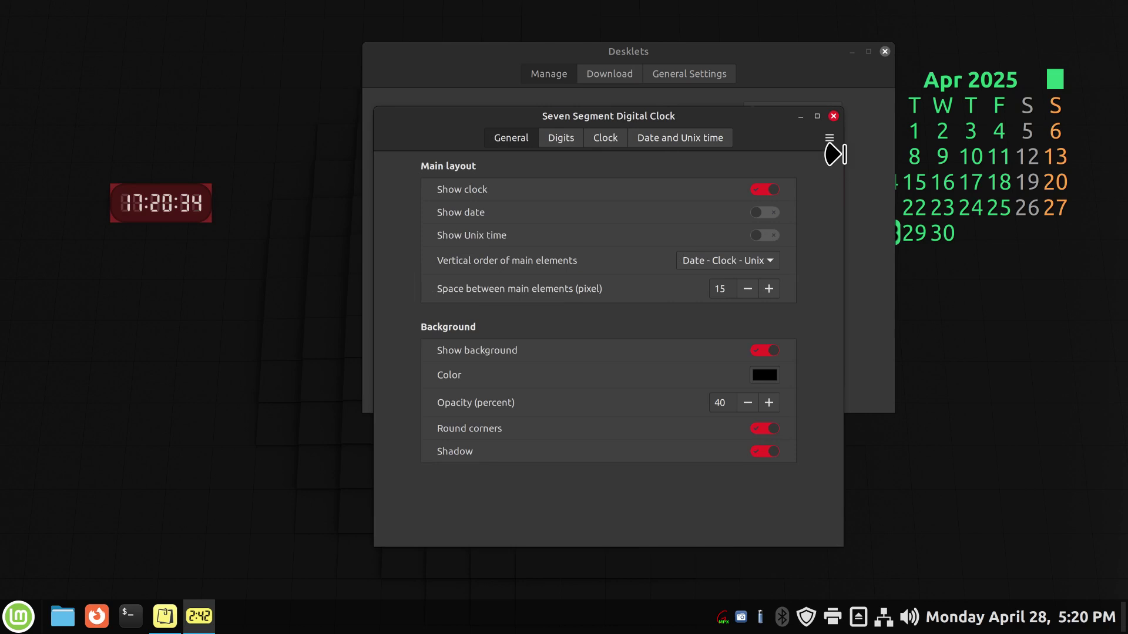
{"action": "left_click", "coordinate": [833, 116]}
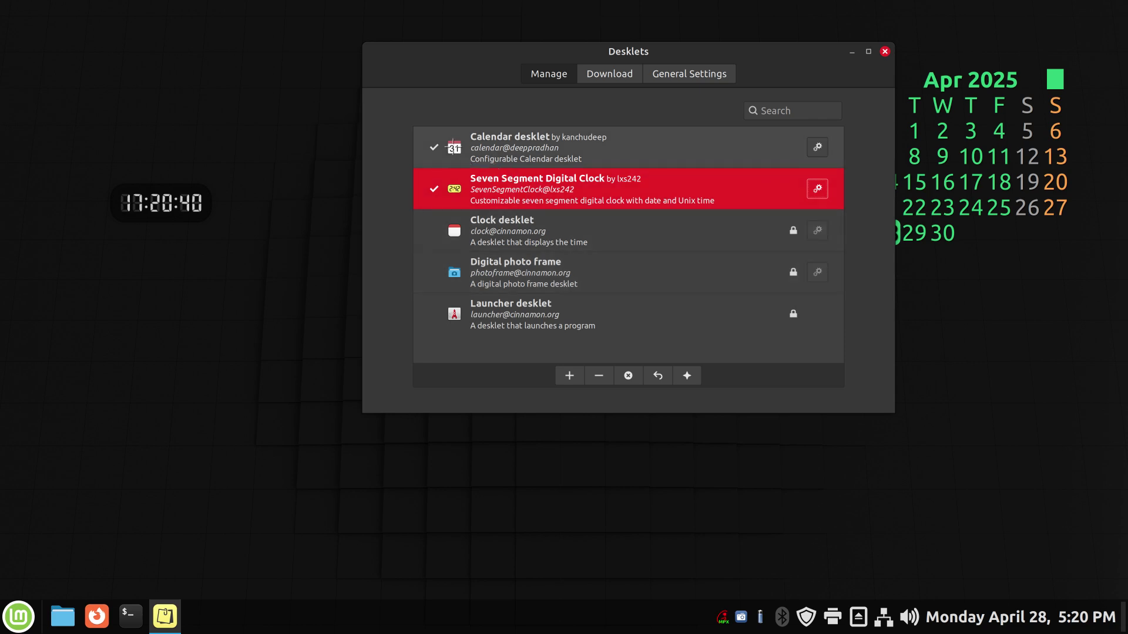
- Circle the two enabled desklets and link them to the desktop clock and calendar
{"action": "key", "text": "F9"}
{"action": "left_click_drag", "start_coordinate": [448, 115], "coordinate": [430, 121]}
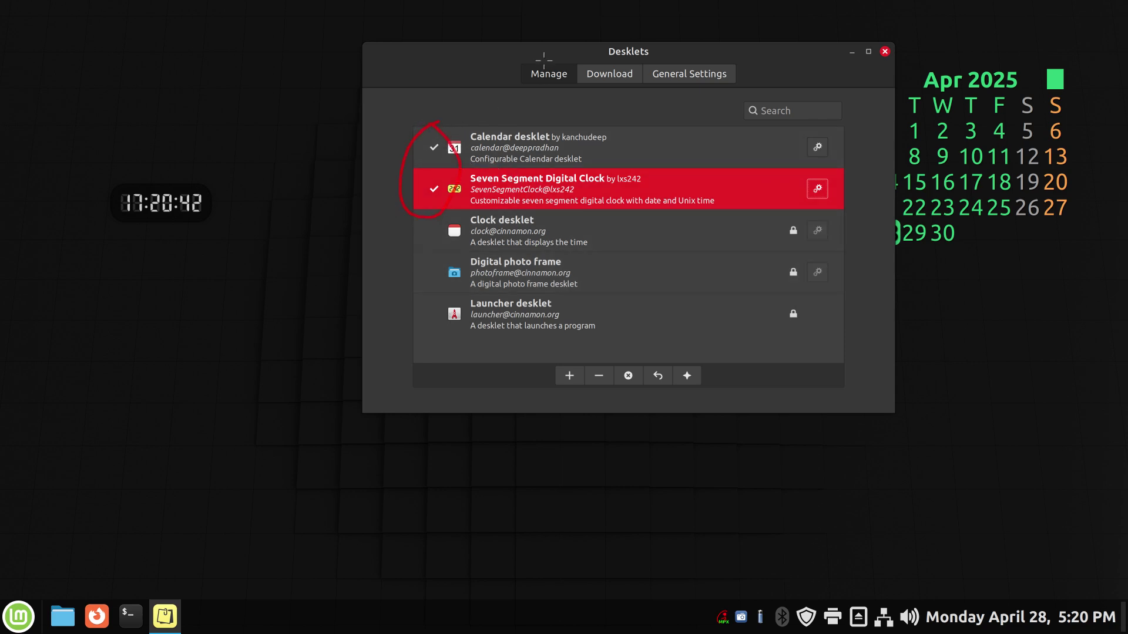
{"action": "mouse_move", "coordinate": [272, 155]}
{"action": "left_mouse_down"}
{"action": "mouse_move", "coordinate": [151, 244]}
{"action": "mouse_move", "coordinate": [187, 162]}
{"action": "mouse_move", "coordinate": [691, 49]}
{"action": "mouse_move", "coordinate": [951, 138]}
{"action": "left_mouse_up"}
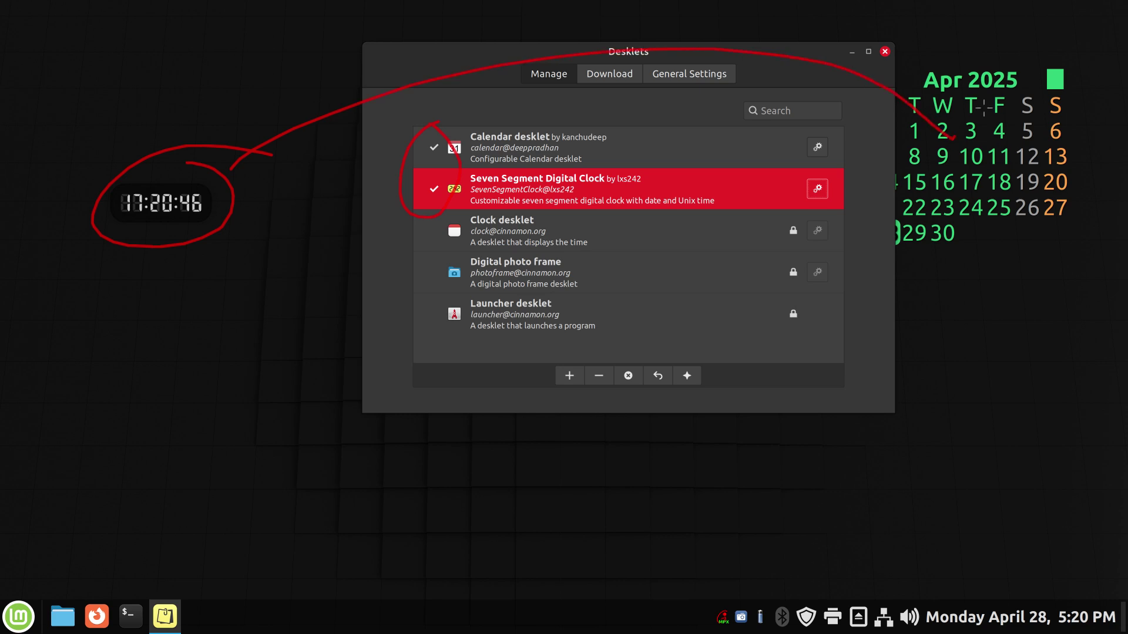
{"action": "mouse_move", "coordinate": [1055, 31]}
{"action": "left_mouse_down"}
{"action": "mouse_move", "coordinate": [903, 53]}
{"action": "mouse_move", "coordinate": [984, 60]}
{"action": "left_mouse_up"}
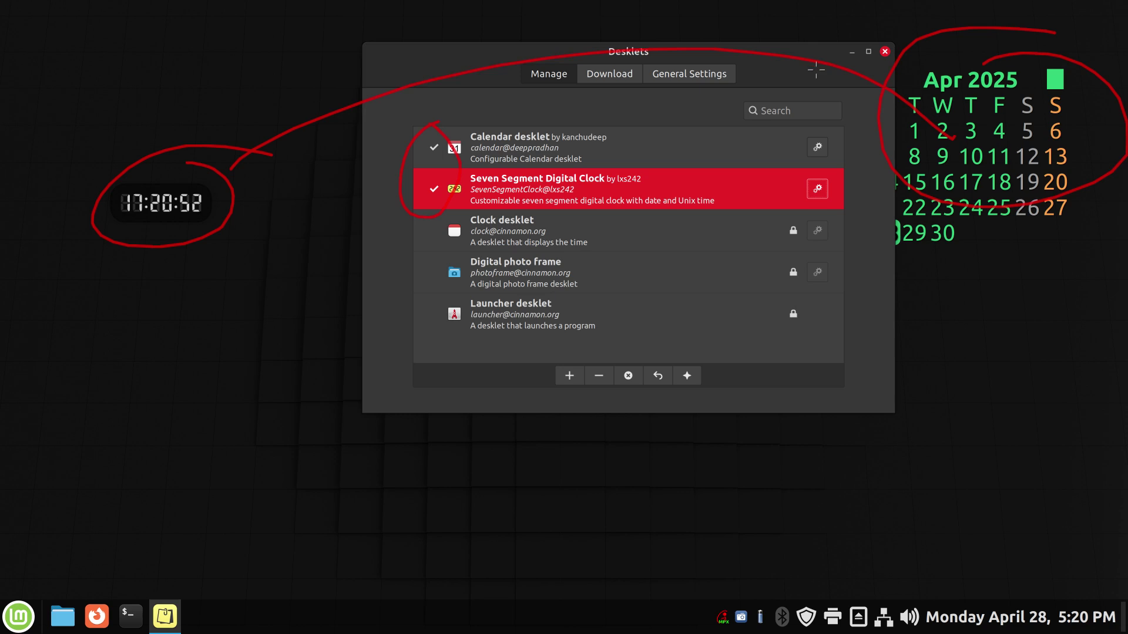
- Close the Desklets manager and open the seven-segment clock's Configure settings, moved right of the clock
{"action": "key", "text": "shift+F9"}
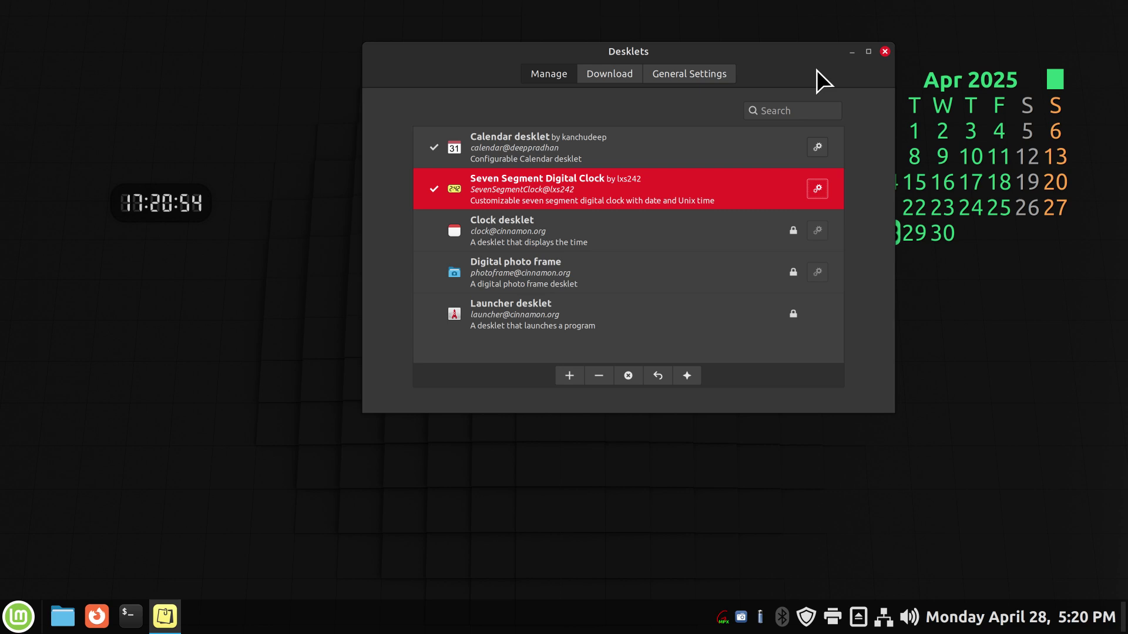
{"action": "left_click", "coordinate": [884, 52]}
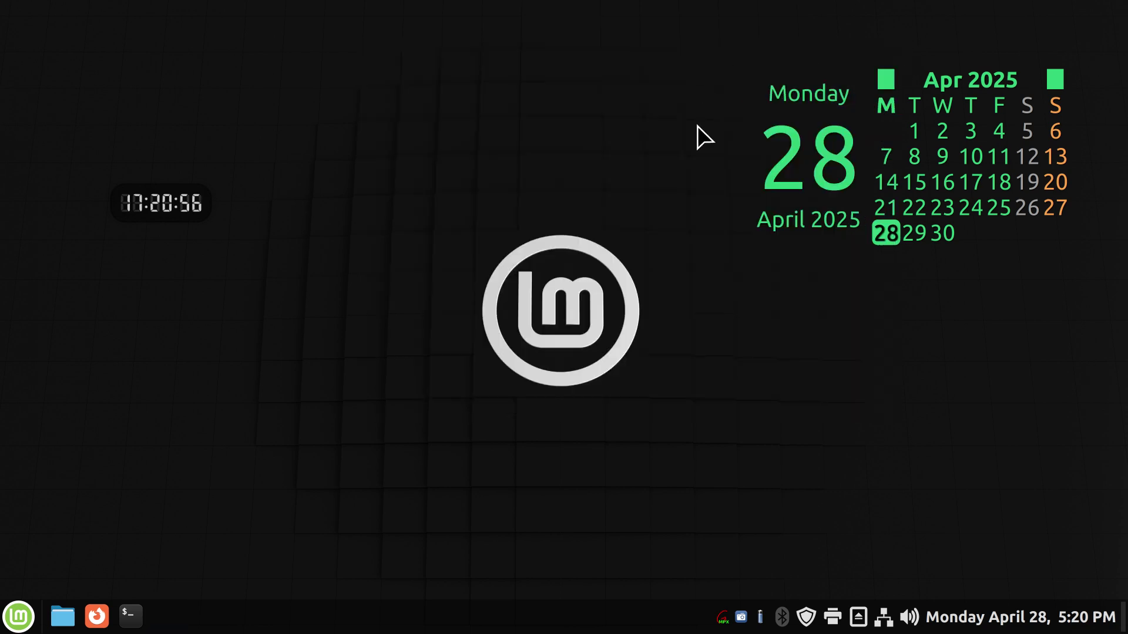
{"action": "right_click", "coordinate": [152, 198]}
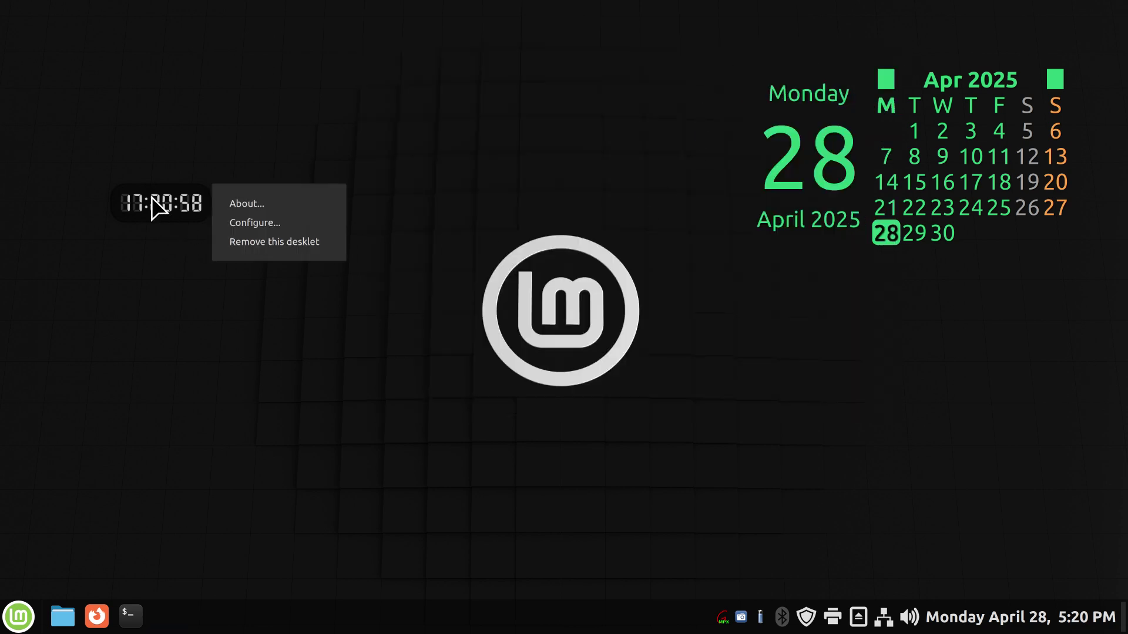
{"action": "left_click", "coordinate": [248, 223]}
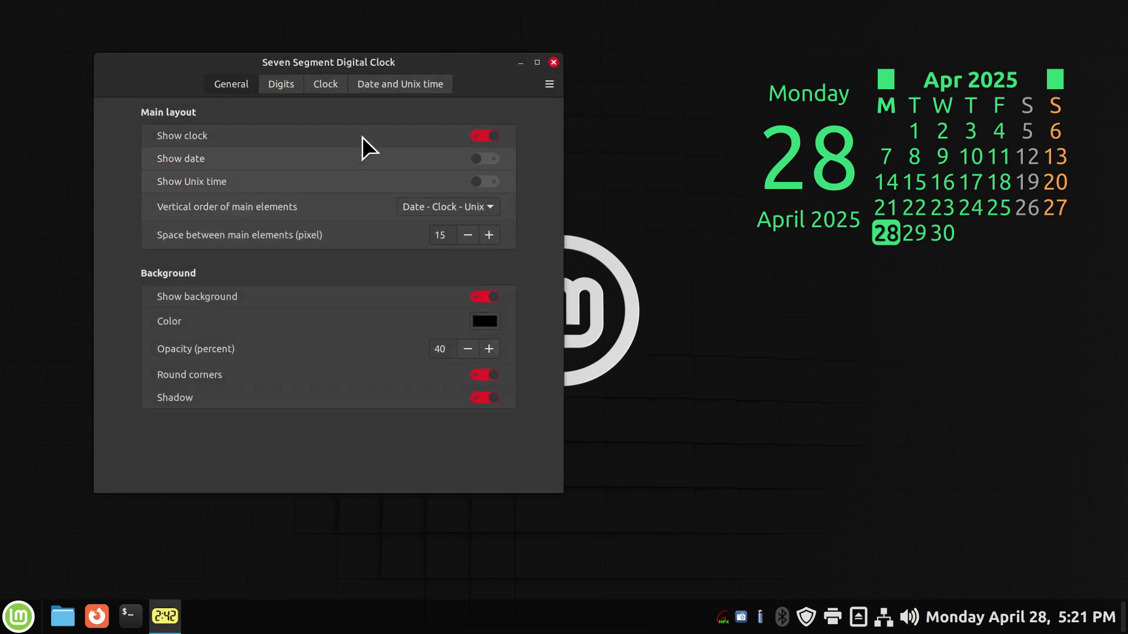
{"action": "left_click_drag", "start_coordinate": [347, 59], "coordinate": [674, 64]}
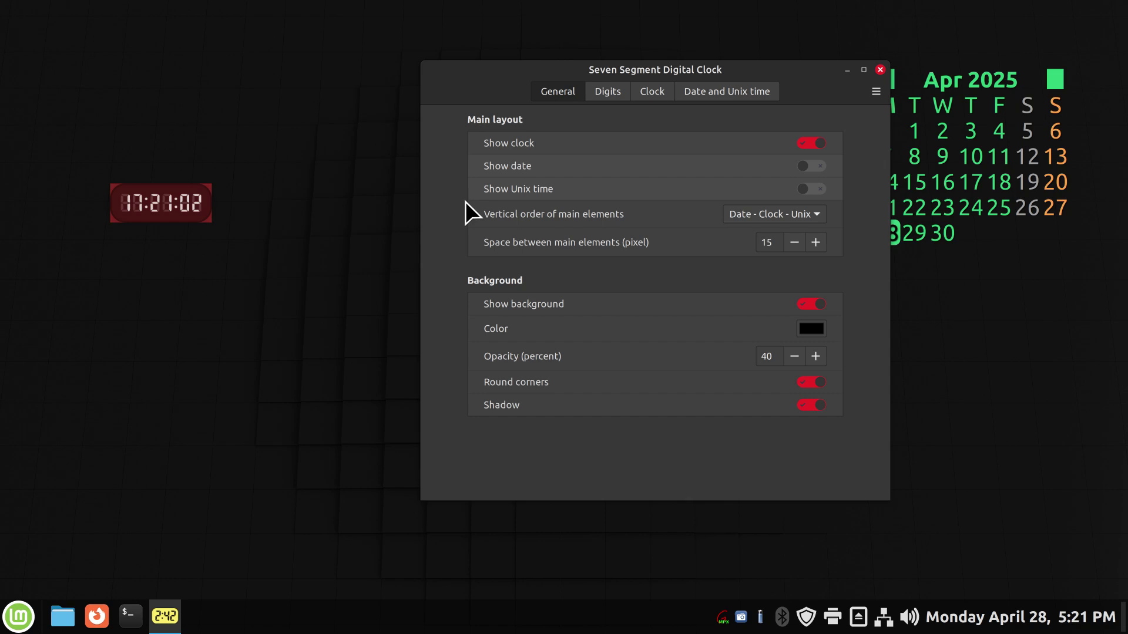
{"action": "left_click_drag", "start_coordinate": [745, 68], "coordinate": [906, 54]}
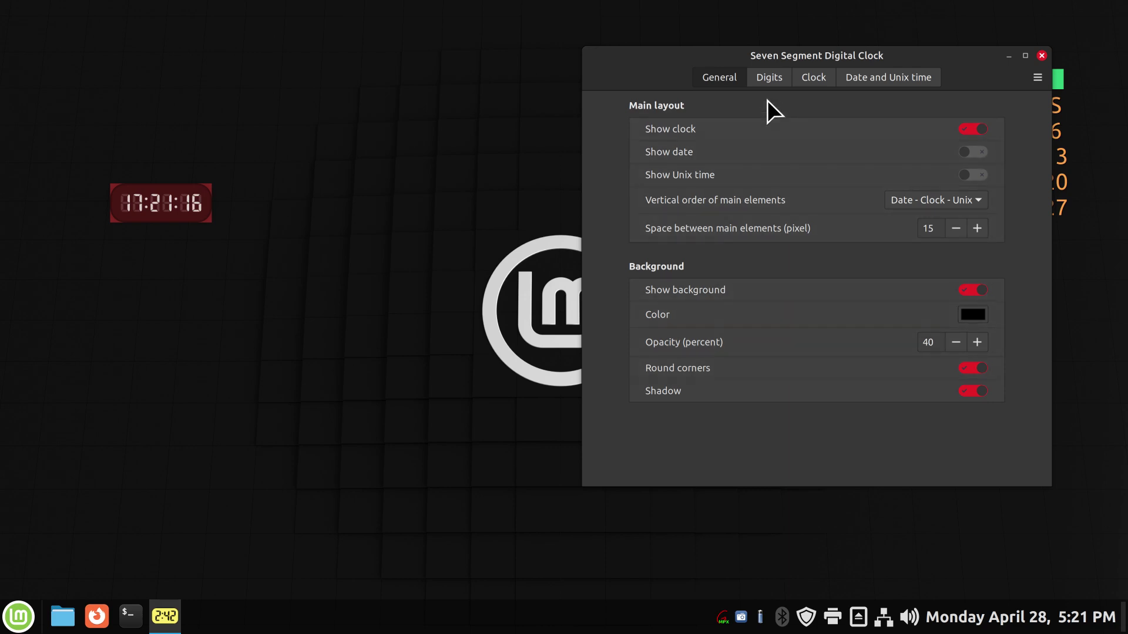
- Keep Show clock on and enable Show date, so 2025-04-28 appears above the time
{"action": "left_click", "coordinate": [770, 80]}
{"action": "left_click", "coordinate": [824, 76]}
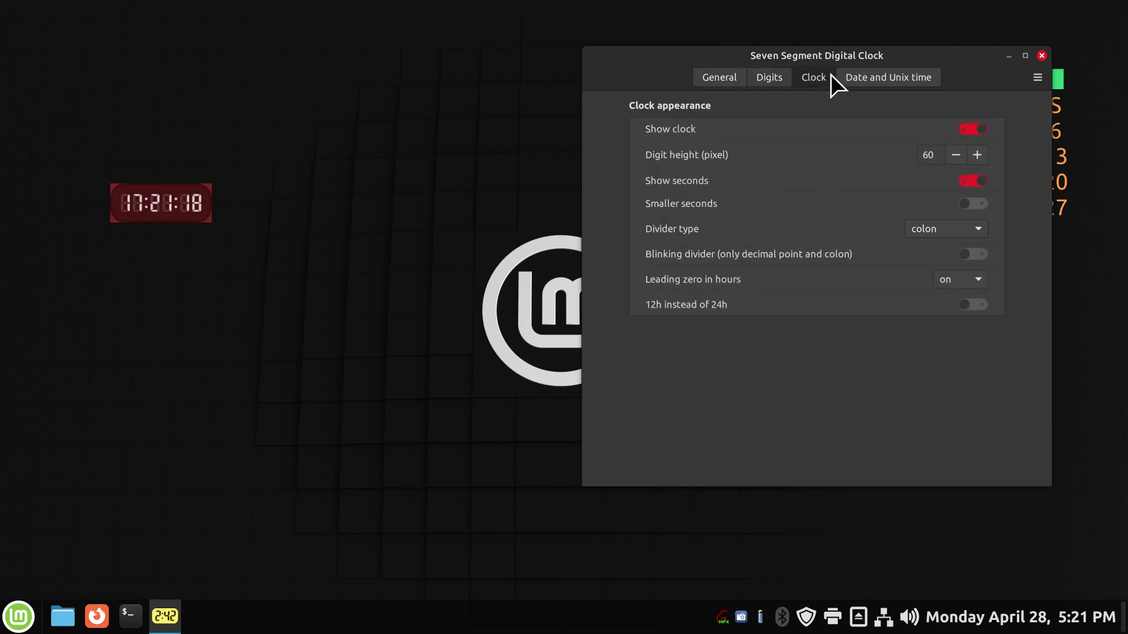
{"action": "left_click", "coordinate": [899, 77]}
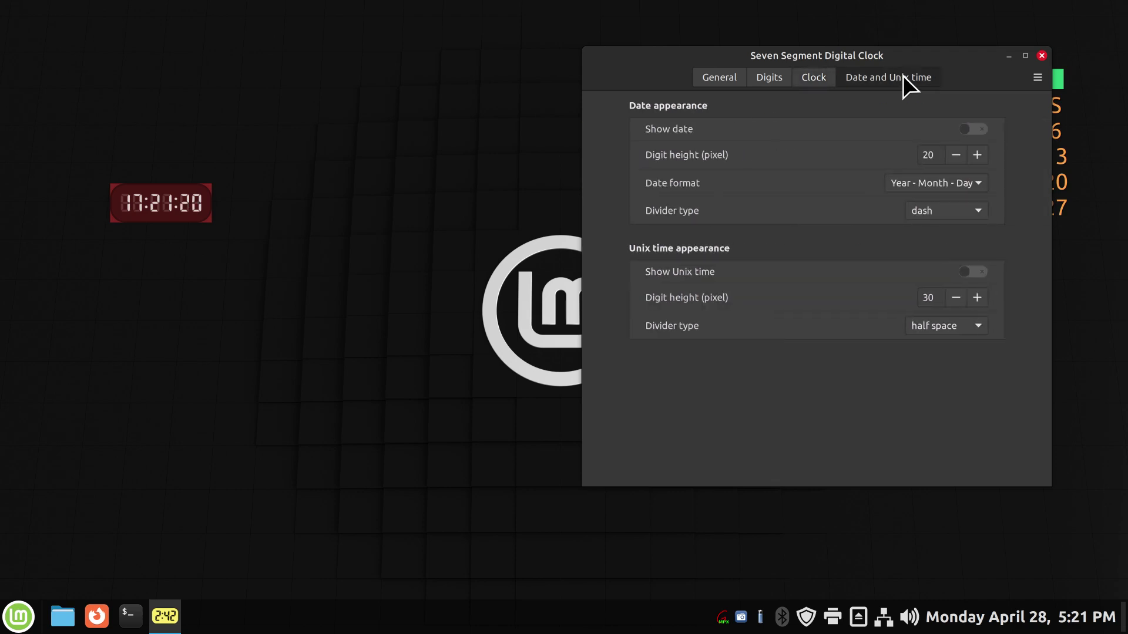
{"action": "left_click", "coordinate": [728, 77]}
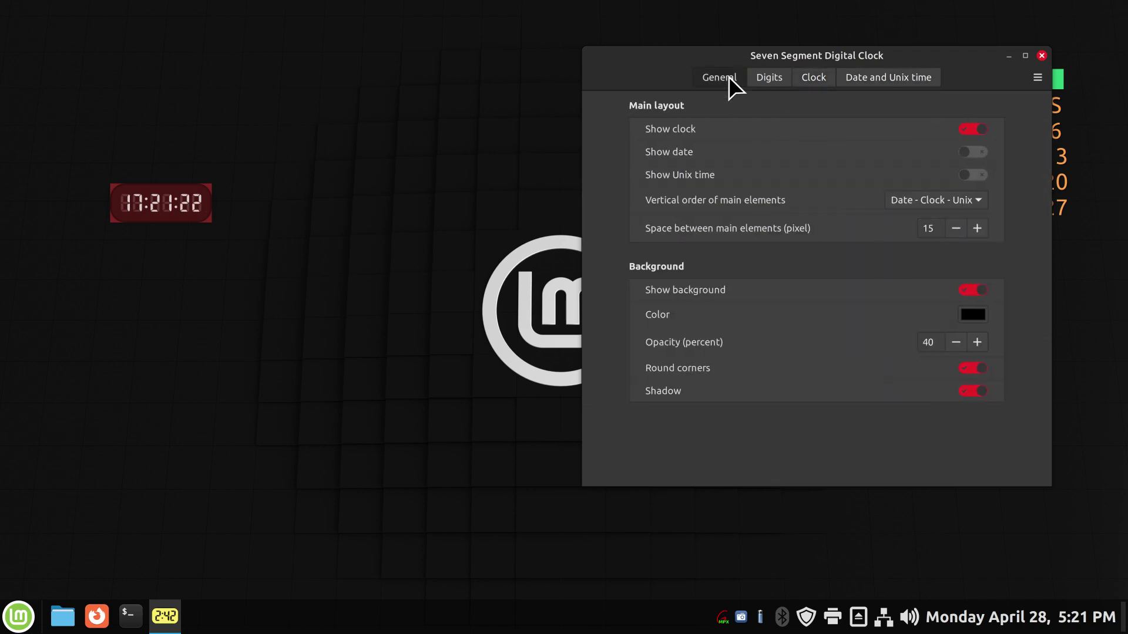
{"action": "left_click", "coordinate": [970, 129]}
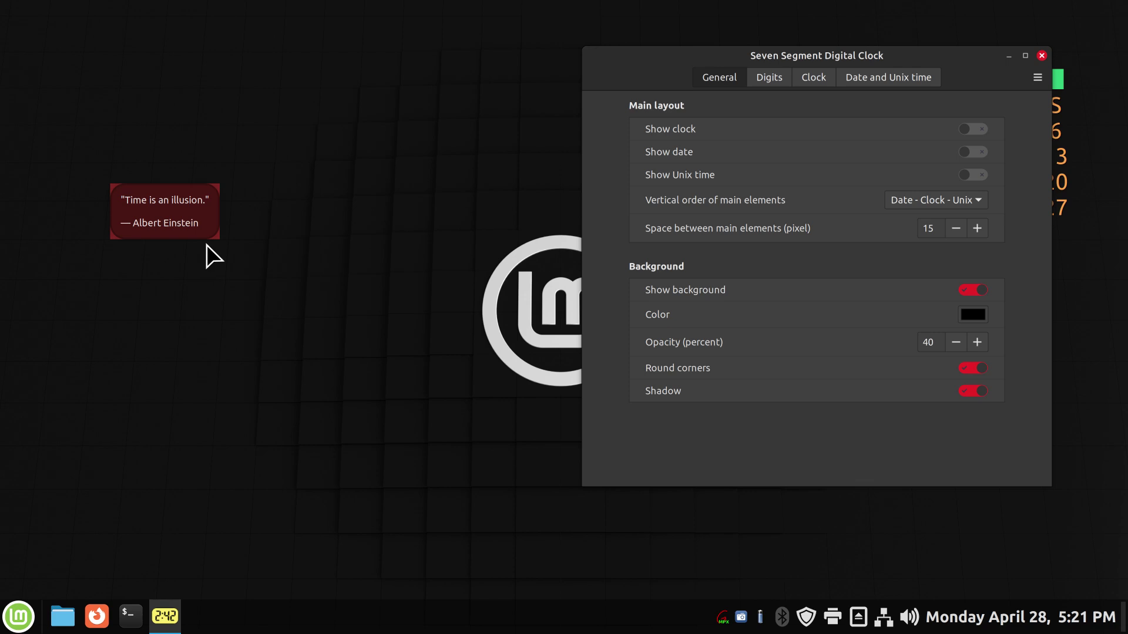
{"action": "left_click", "coordinate": [981, 128]}
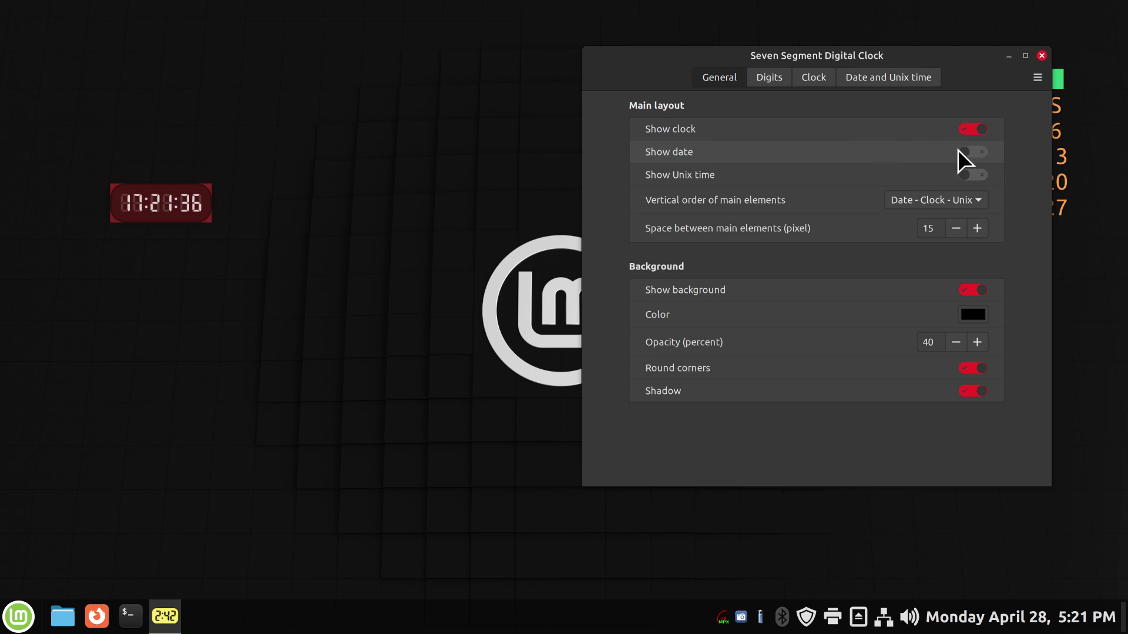
{"action": "left_click", "coordinate": [975, 152]}
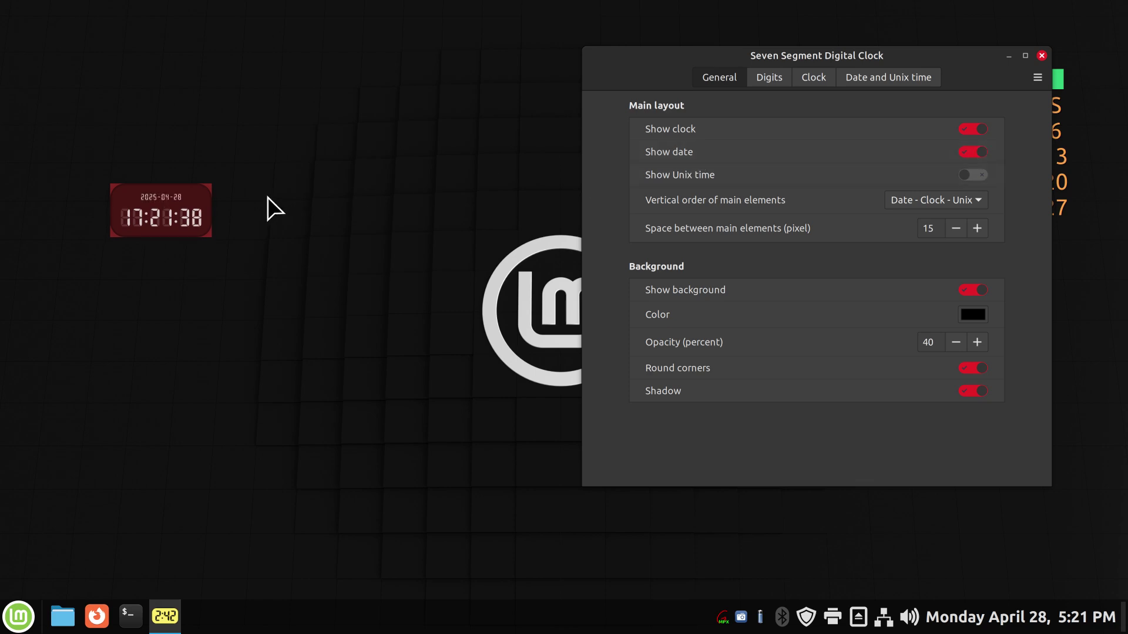
{"action": "left_click", "coordinate": [877, 79]}
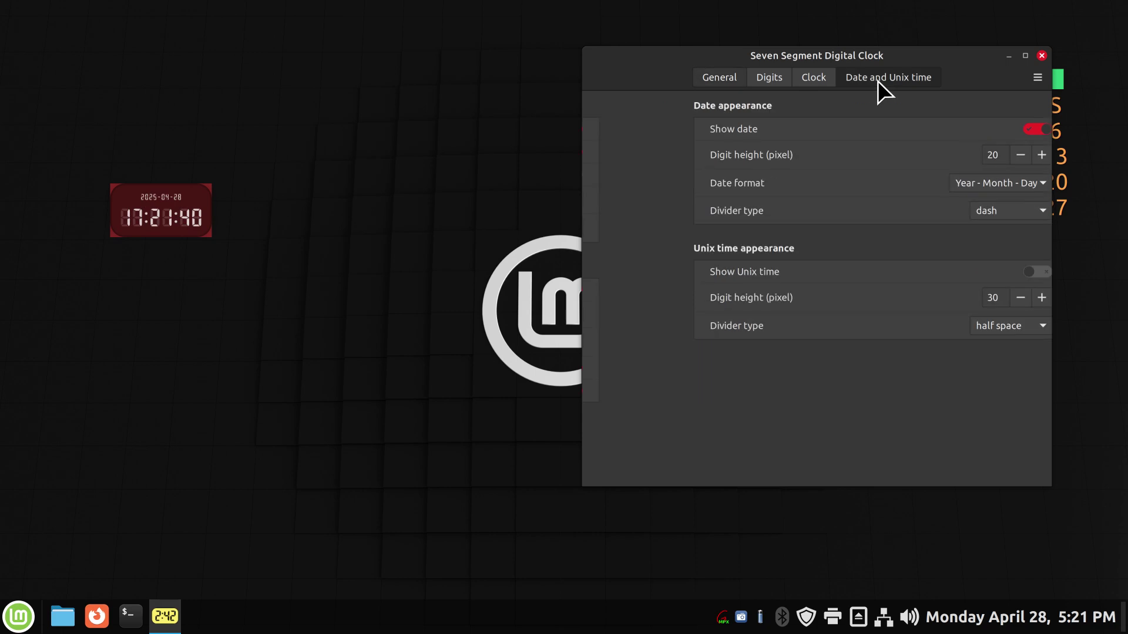
{"action": "left_click", "coordinate": [723, 75]}
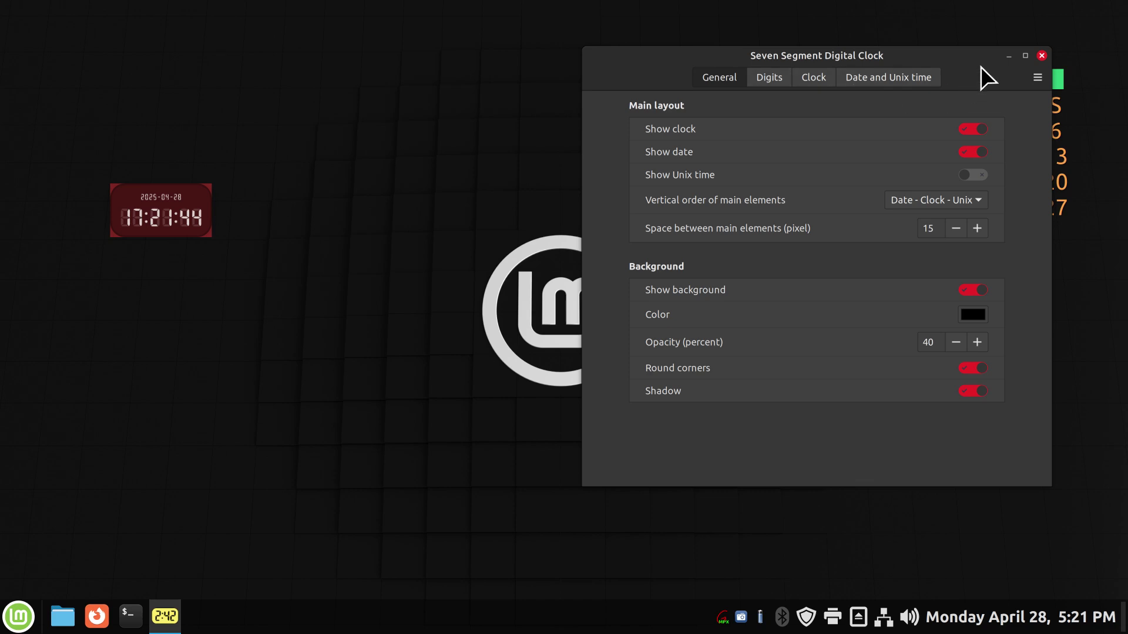
{"action": "left_click_drag", "start_coordinate": [970, 56], "coordinate": [909, 91]}
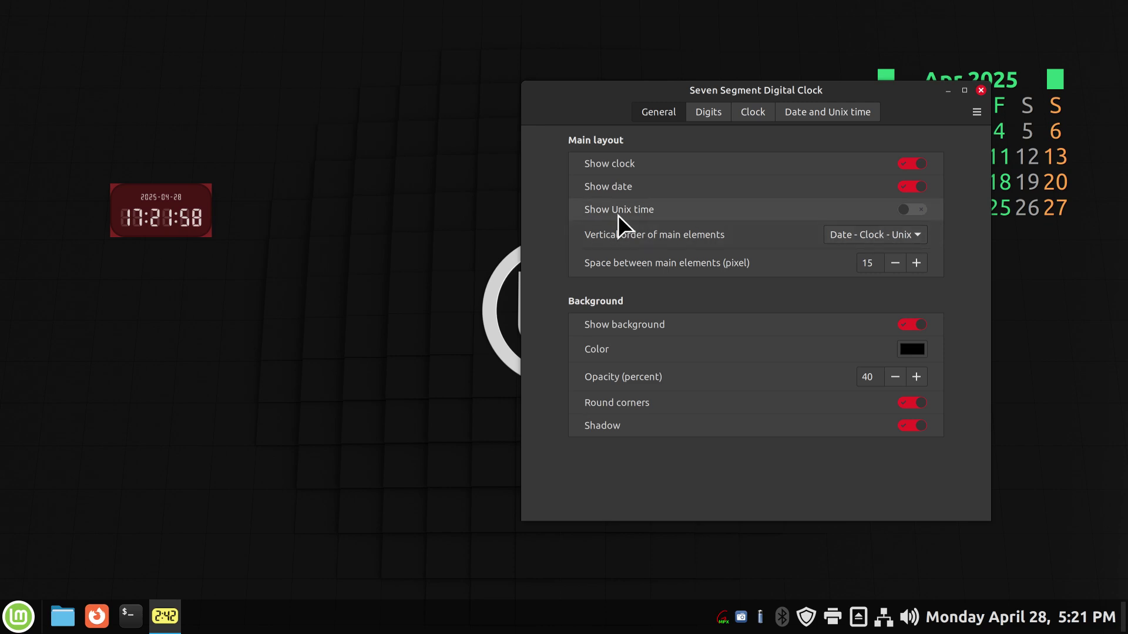
{"action": "left_click", "coordinate": [923, 211]}
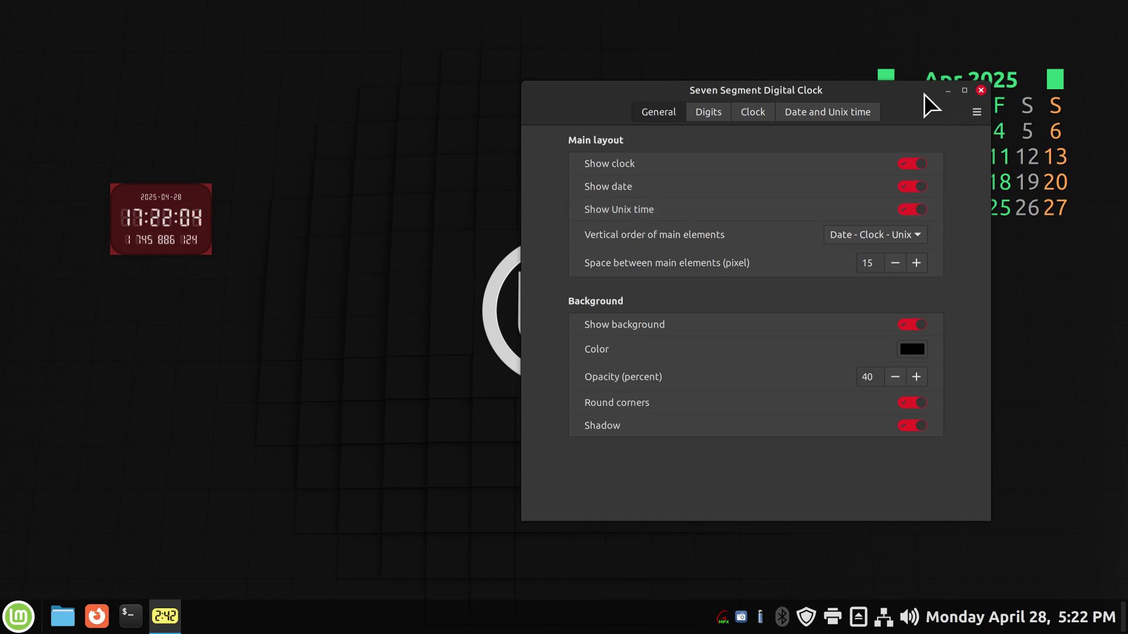
{"action": "left_click_drag", "start_coordinate": [915, 94], "coordinate": [789, 118]}
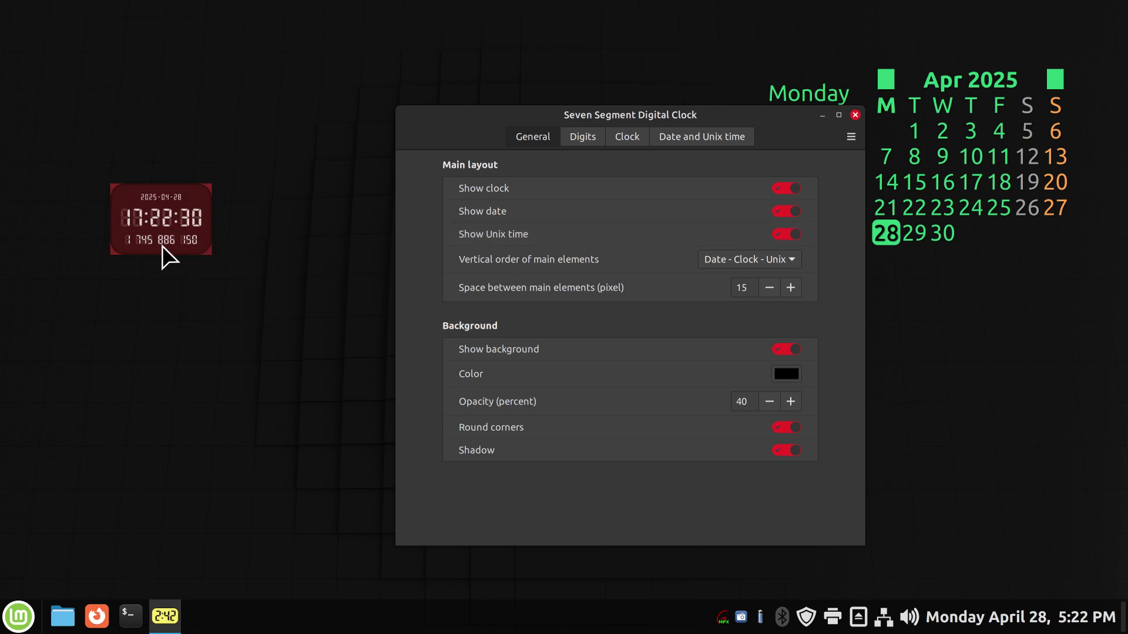
{"action": "left_click", "coordinate": [785, 236]}
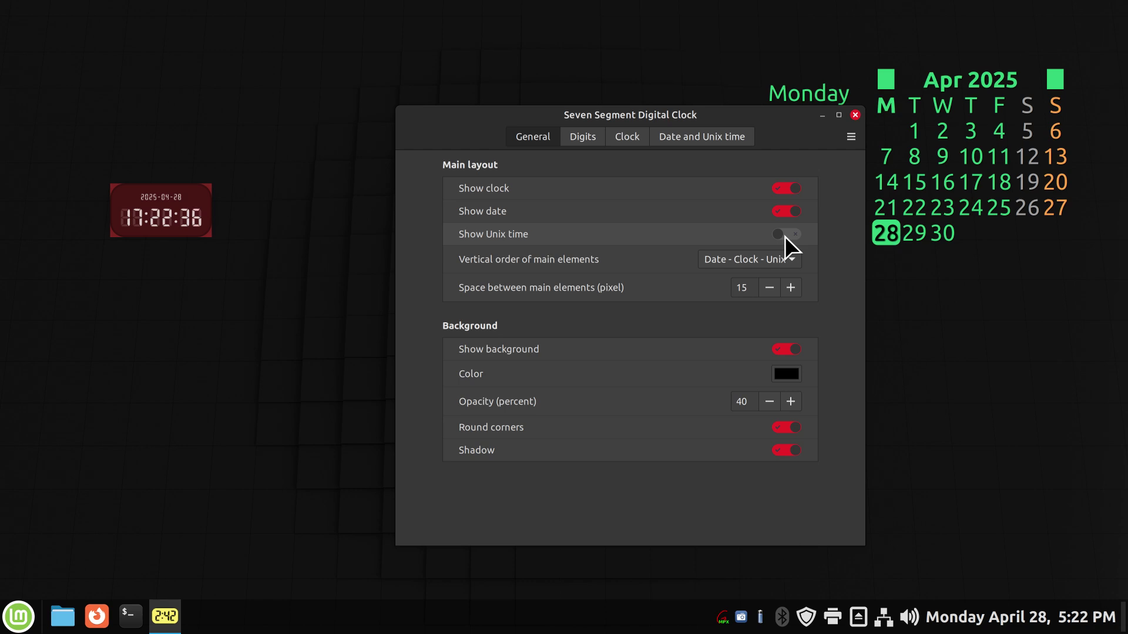
{"action": "left_click", "coordinate": [783, 212]}
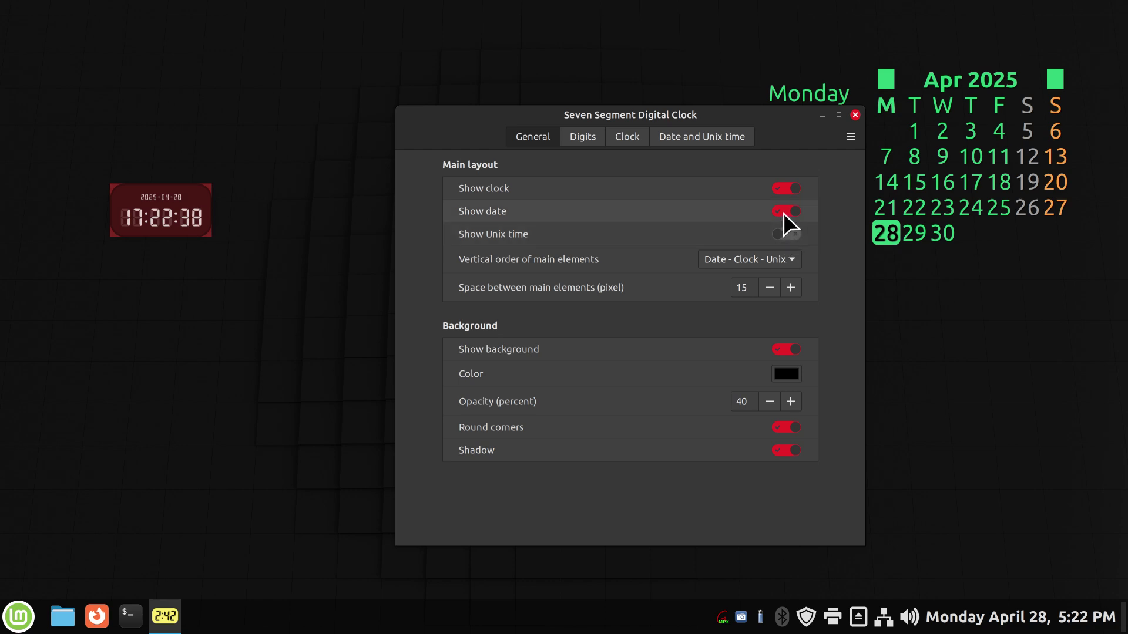
{"action": "left_click", "coordinate": [793, 215]}
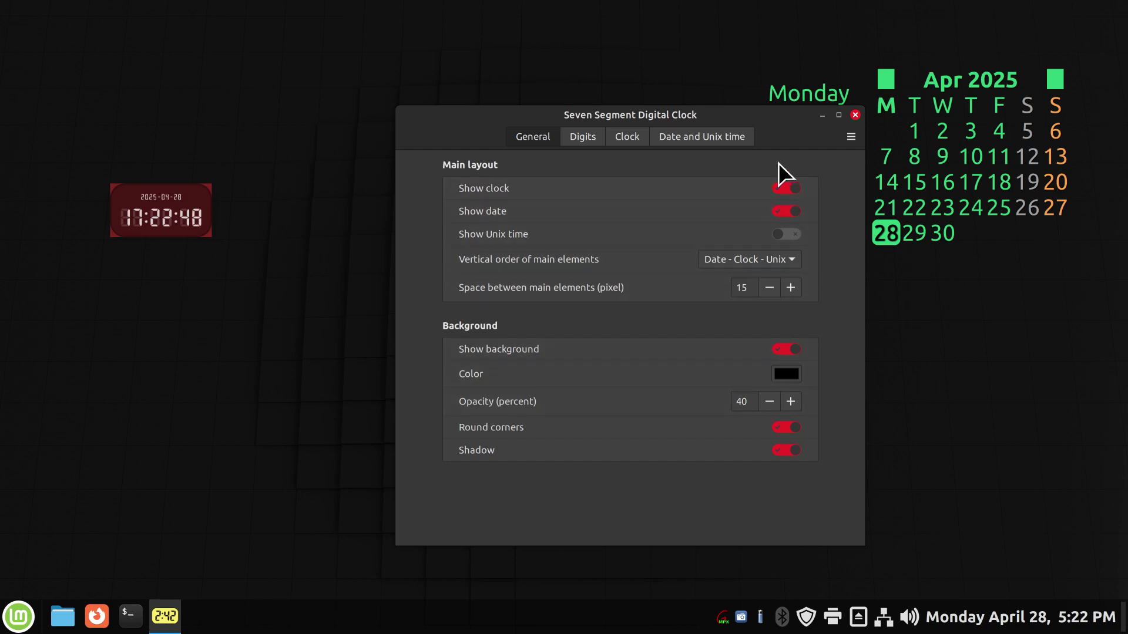
{"action": "left_click_drag", "start_coordinate": [781, 117], "coordinate": [743, 98]}
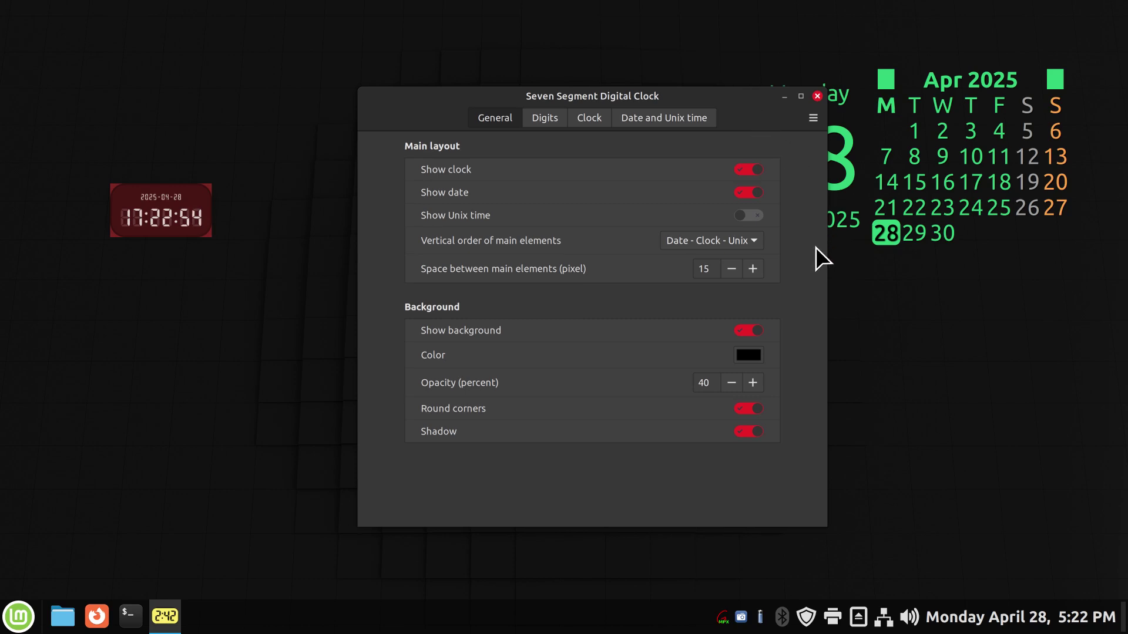
- Set the clock's digit colour to pale yellow on the Digits tab, then close the settings
{"action": "left_click", "coordinate": [545, 117]}
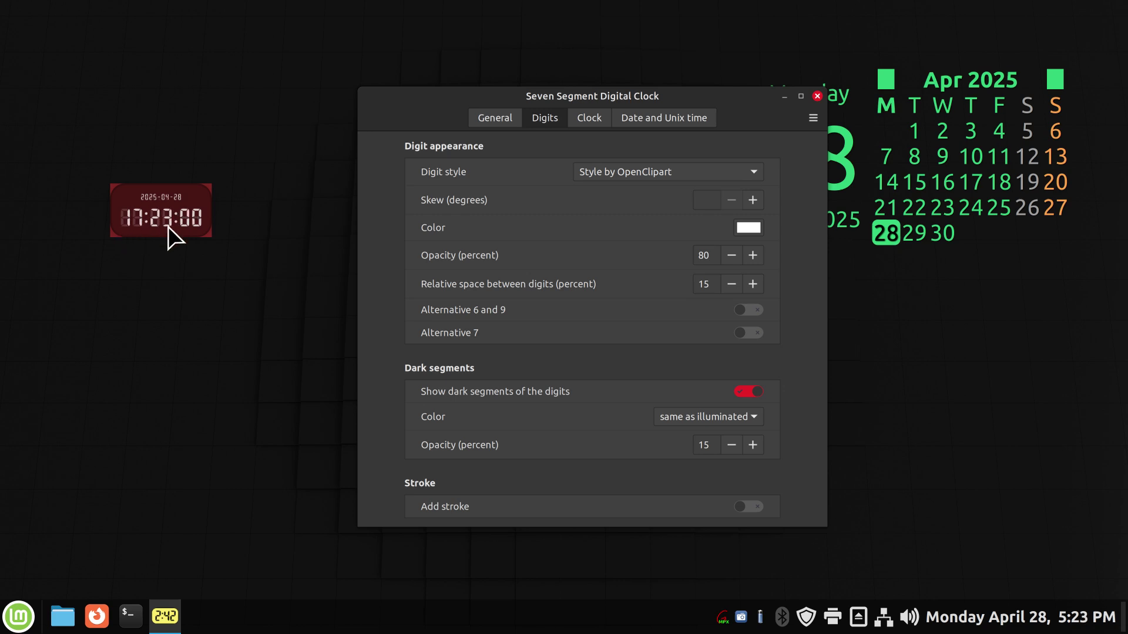
{"action": "left_click", "coordinate": [748, 227]}
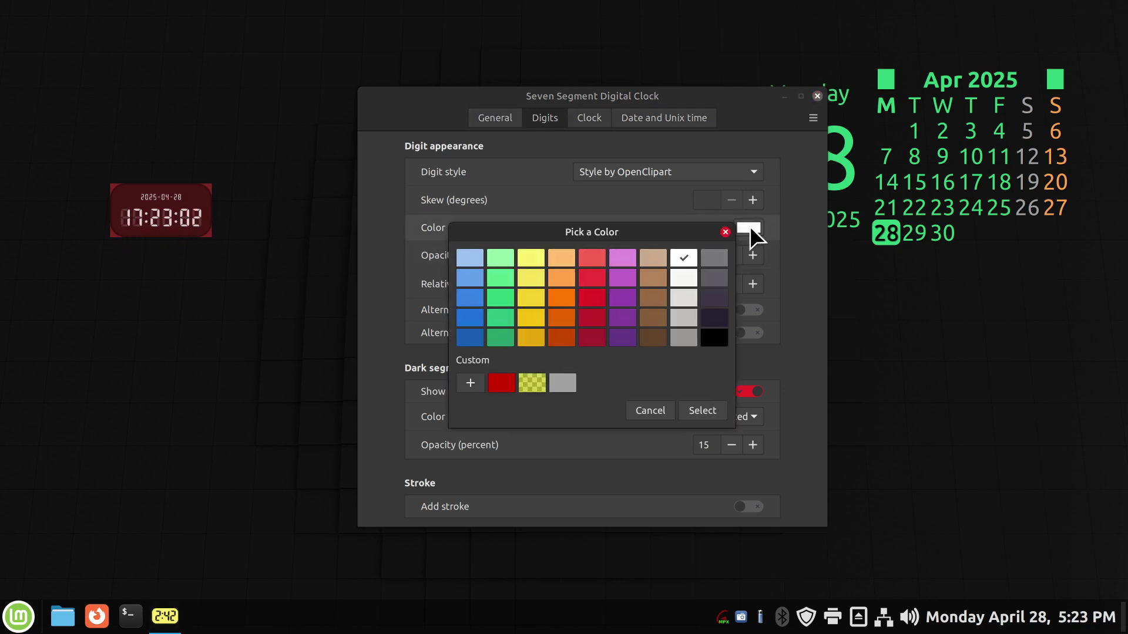
{"action": "left_click", "coordinate": [526, 275]}
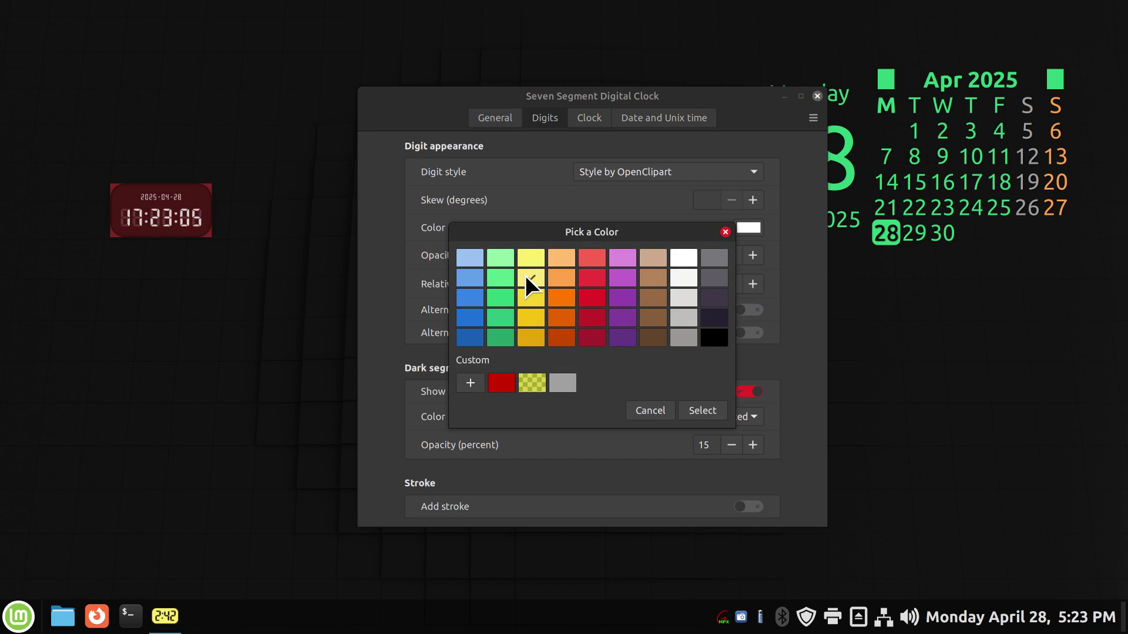
{"action": "left_click", "coordinate": [710, 413]}
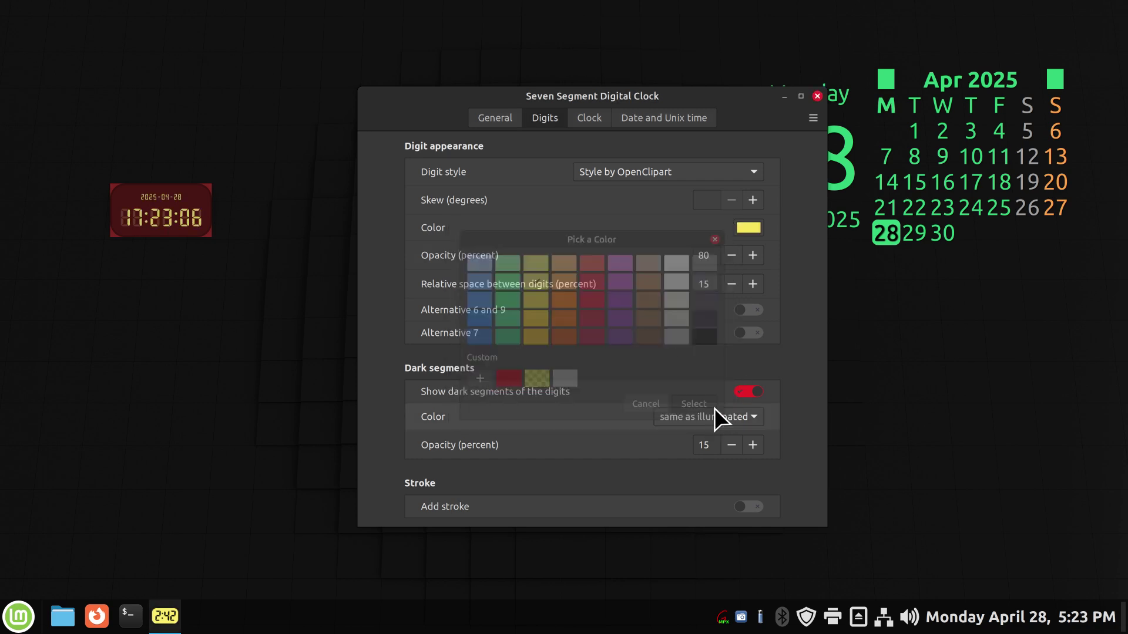
{"action": "left_click", "coordinate": [817, 96]}
- Set the desktop wallpaper to the Purple image from the Vanessa collection
{"action": "right_click", "coordinate": [373, 131]}
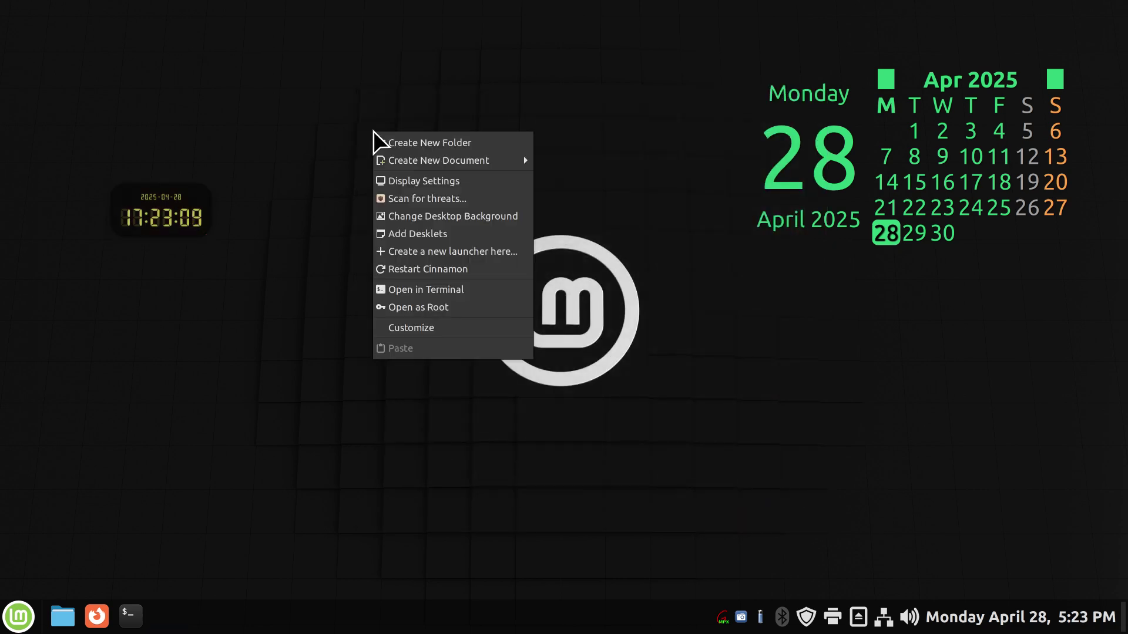
{"action": "left_click", "coordinate": [488, 216]}
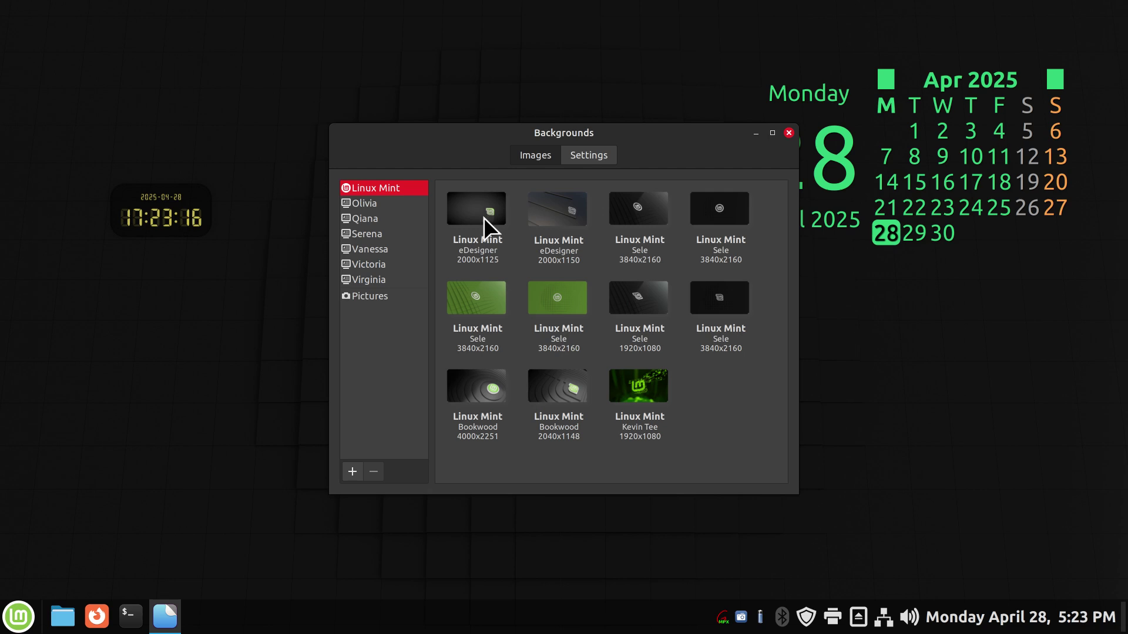
{"action": "left_click", "coordinate": [374, 248]}
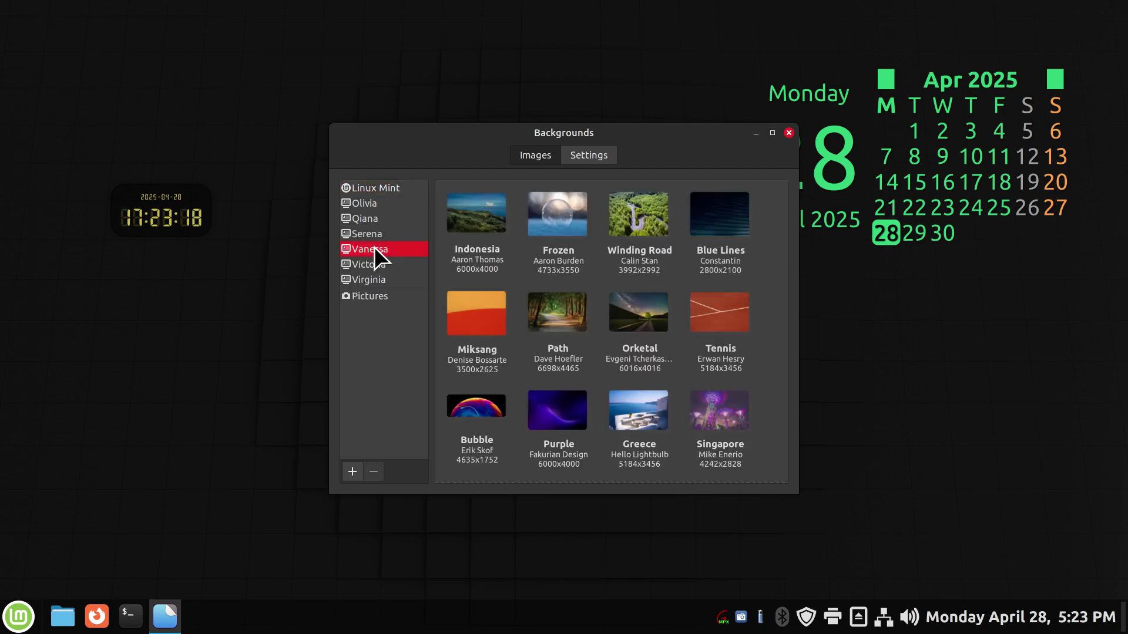
{"action": "left_click", "coordinate": [562, 417]}
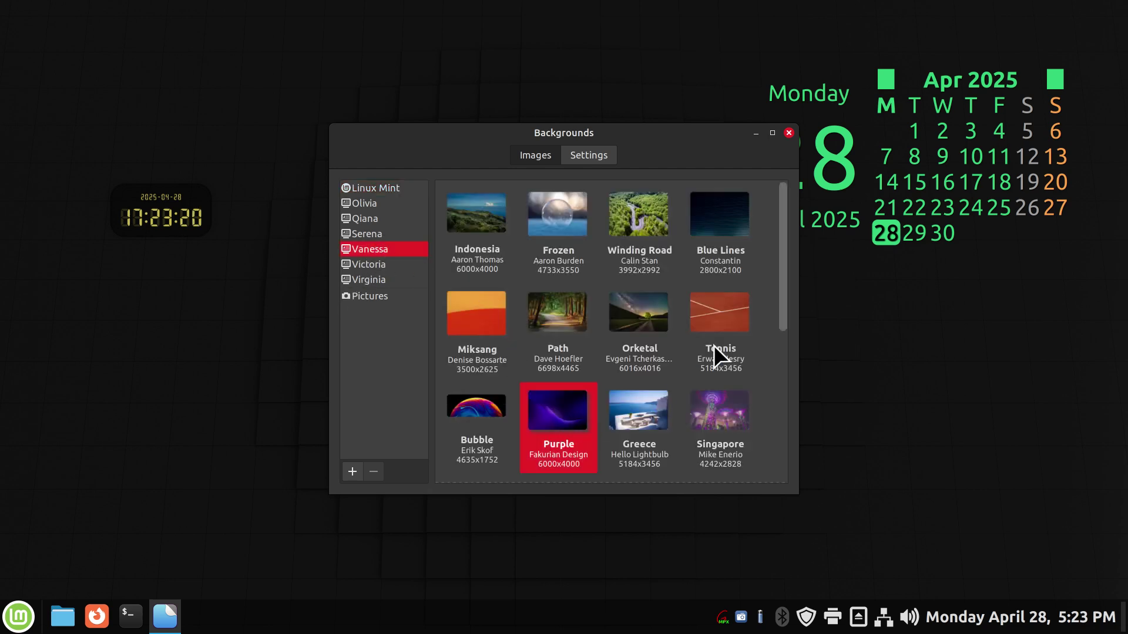
{"action": "left_click", "coordinate": [789, 133]}
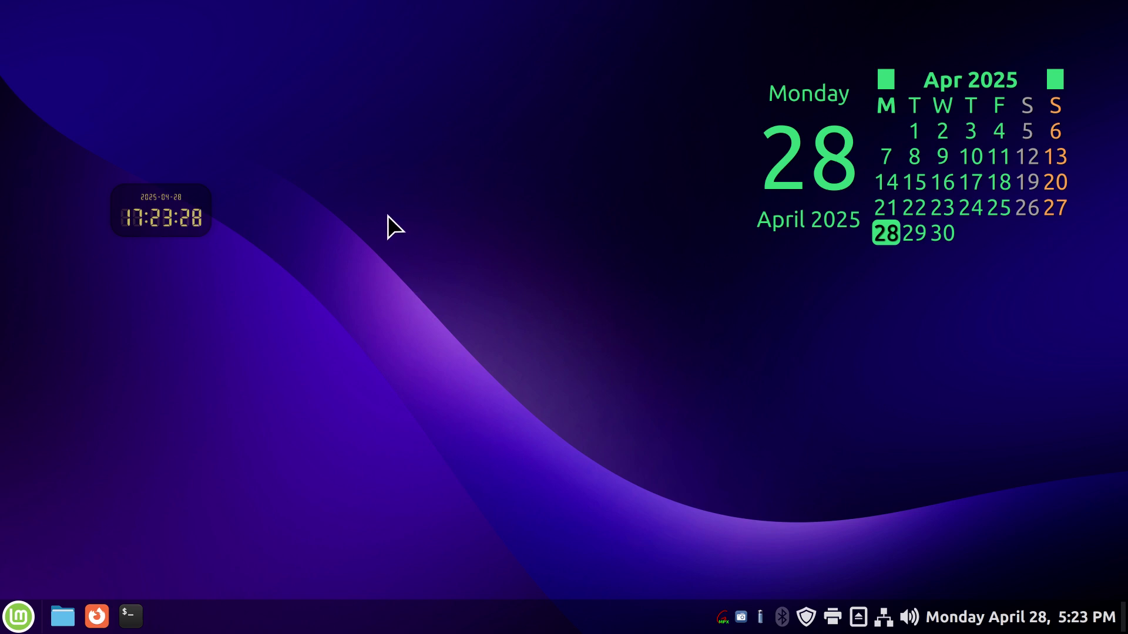
- Reopen the clock desklet's settings on its Clock page
{"action": "right_click", "coordinate": [183, 221]}
{"action": "left_click", "coordinate": [281, 229]}
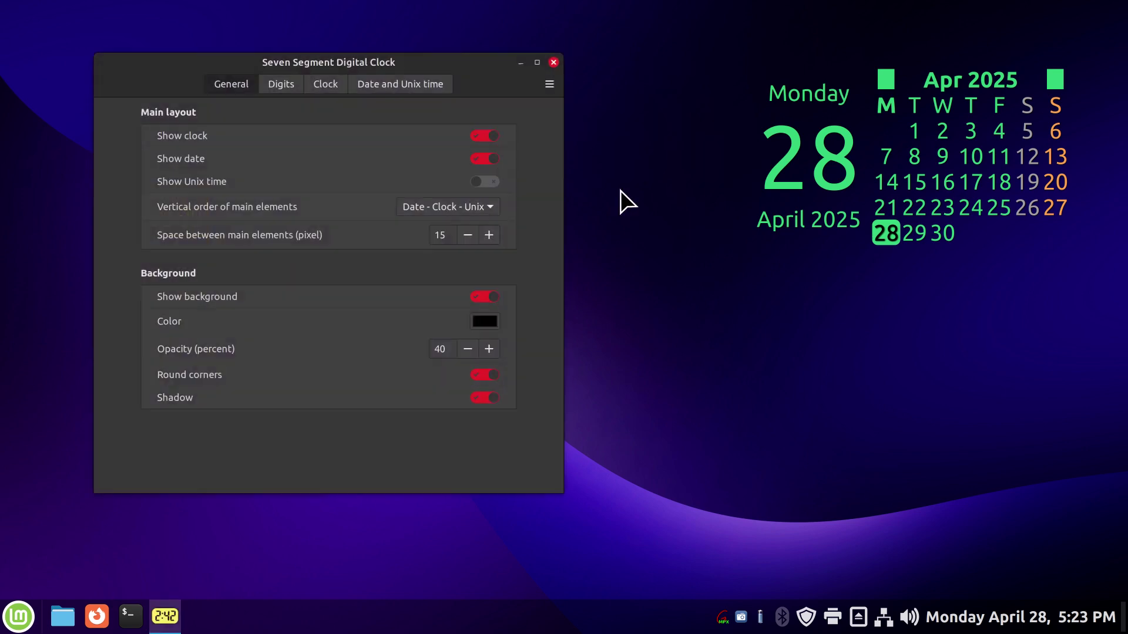
{"action": "left_click_drag", "start_coordinate": [503, 65], "coordinate": [732, 104]}
{"action": "left_click", "coordinate": [606, 123]}
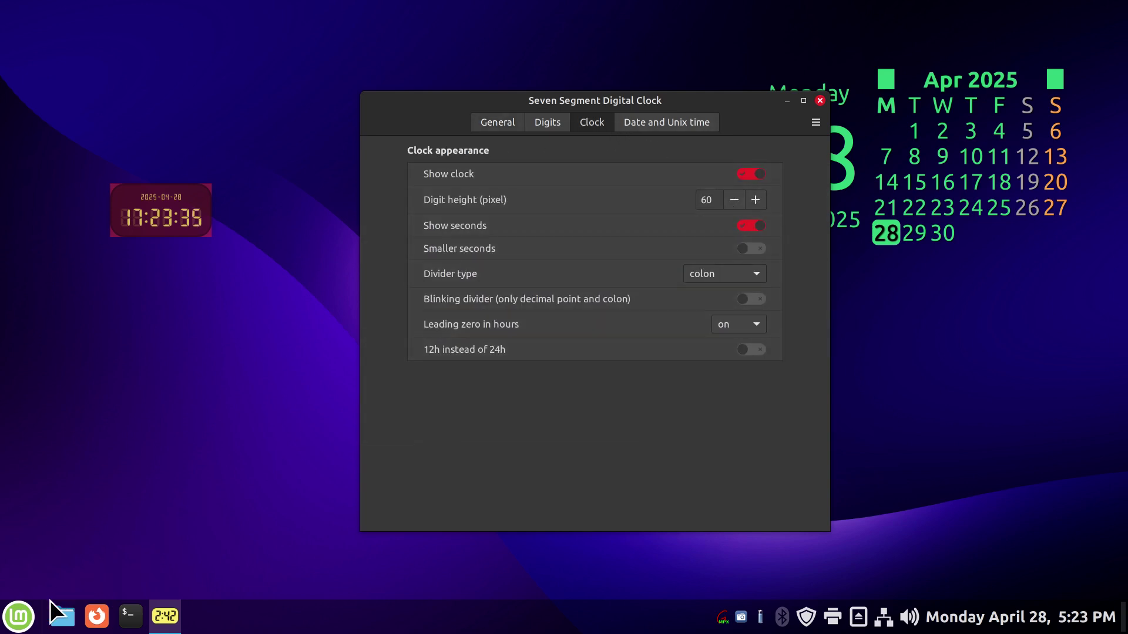
- Save a Selection screenshot of the clock and its settings with the Screenshot tool
{"action": "left_click", "coordinate": [16, 623]}
{"action": "type", "text": "s"}
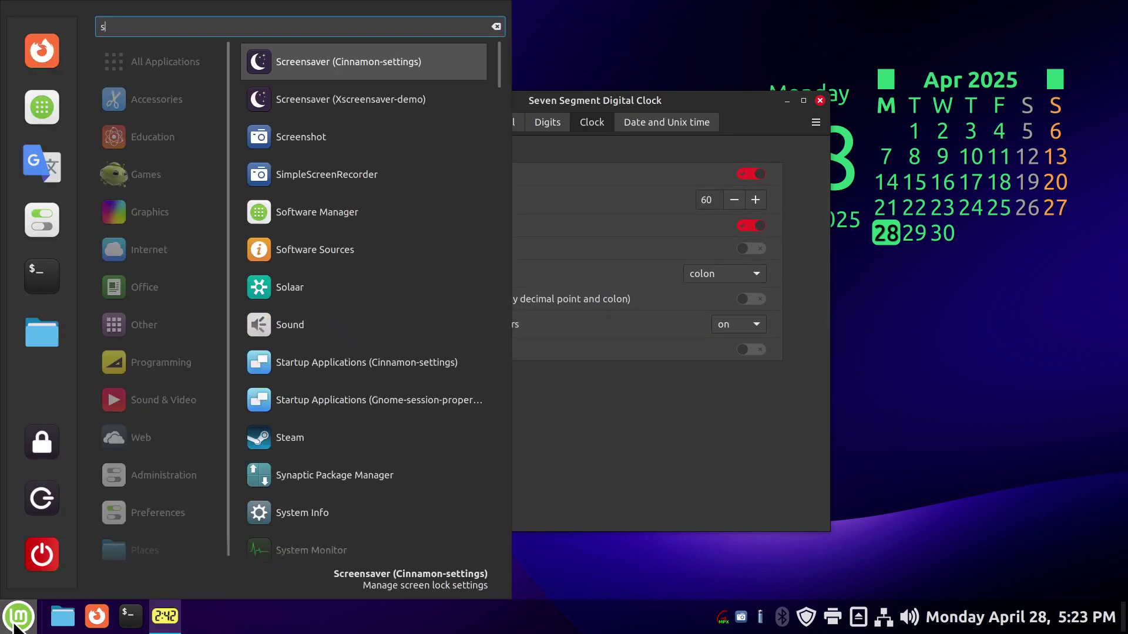
{"action": "type", "text": "c"}
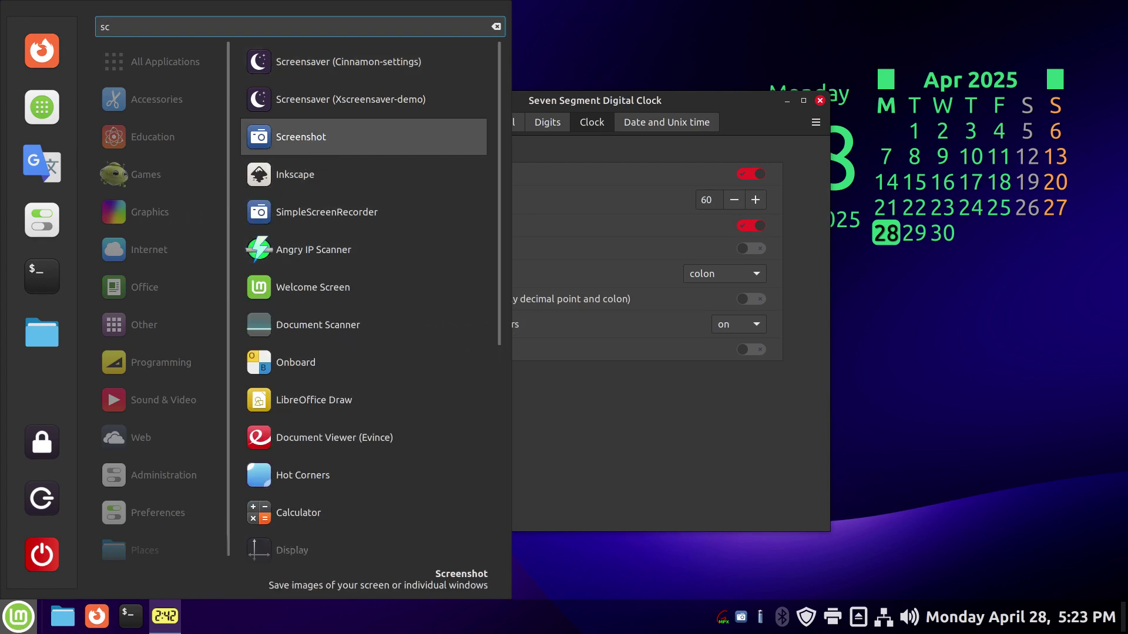
{"action": "left_click", "coordinate": [305, 136]}
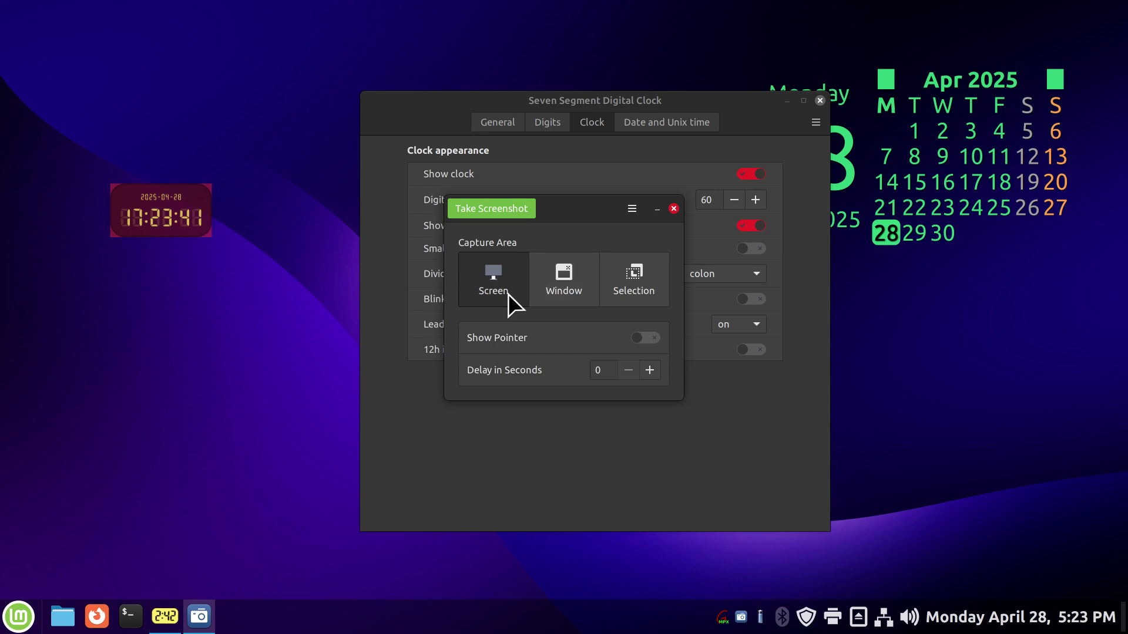
{"action": "left_click", "coordinate": [565, 284]}
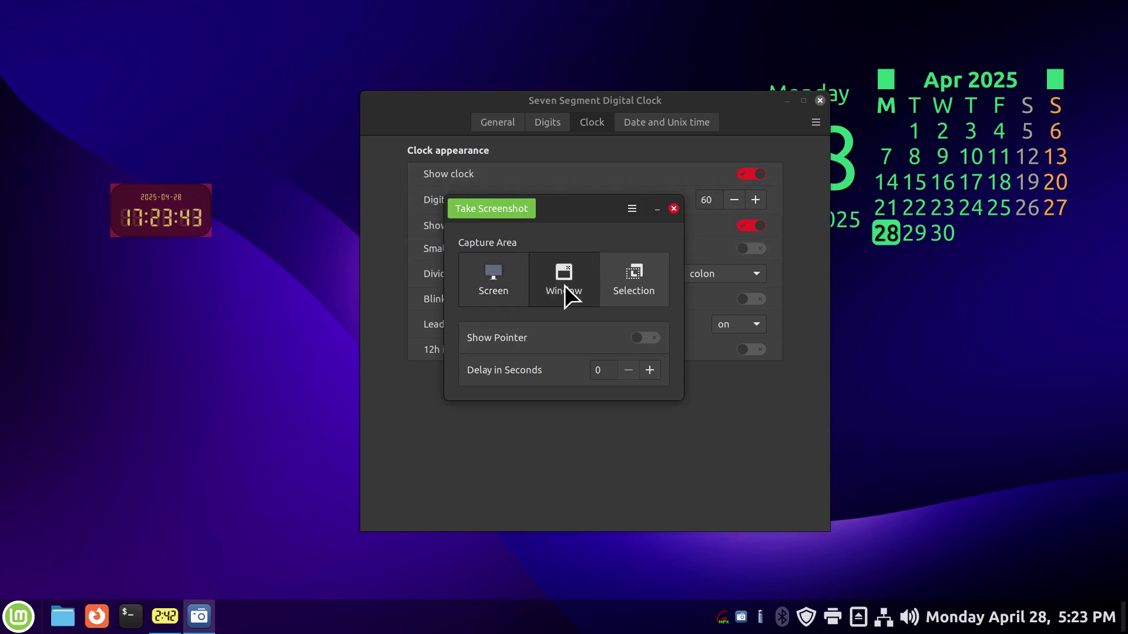
{"action": "left_click", "coordinate": [620, 277]}
{"action": "left_click", "coordinate": [499, 207]}
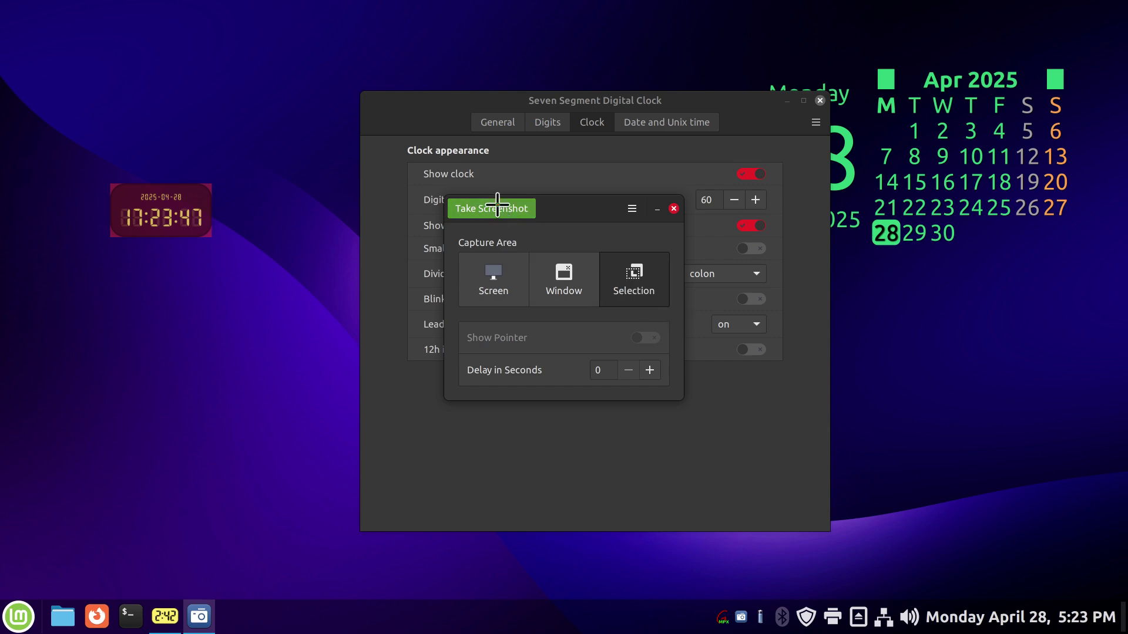
{"action": "left_click_drag", "start_coordinate": [865, 62], "coordinate": [54, 412]}
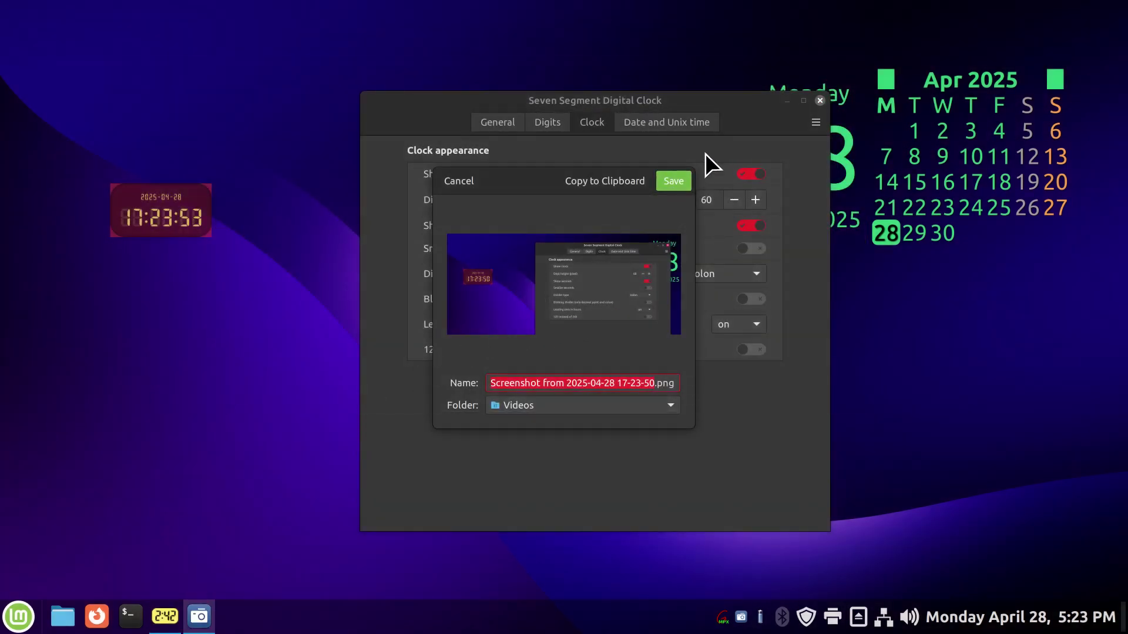
{"action": "left_click", "coordinate": [459, 181]}
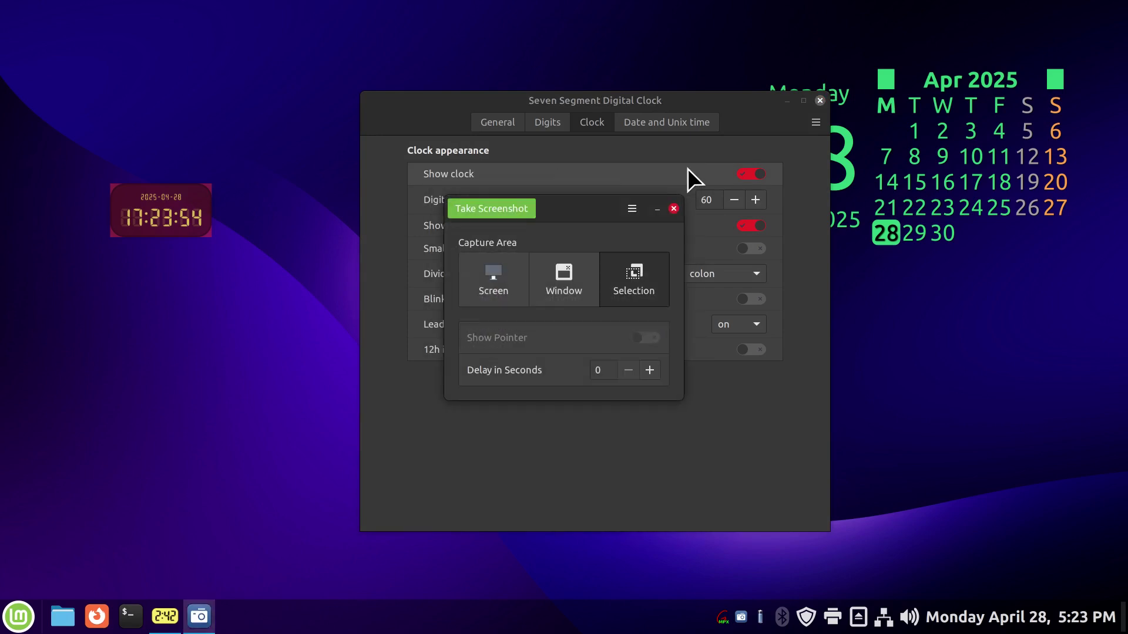
{"action": "left_click", "coordinate": [673, 208]}
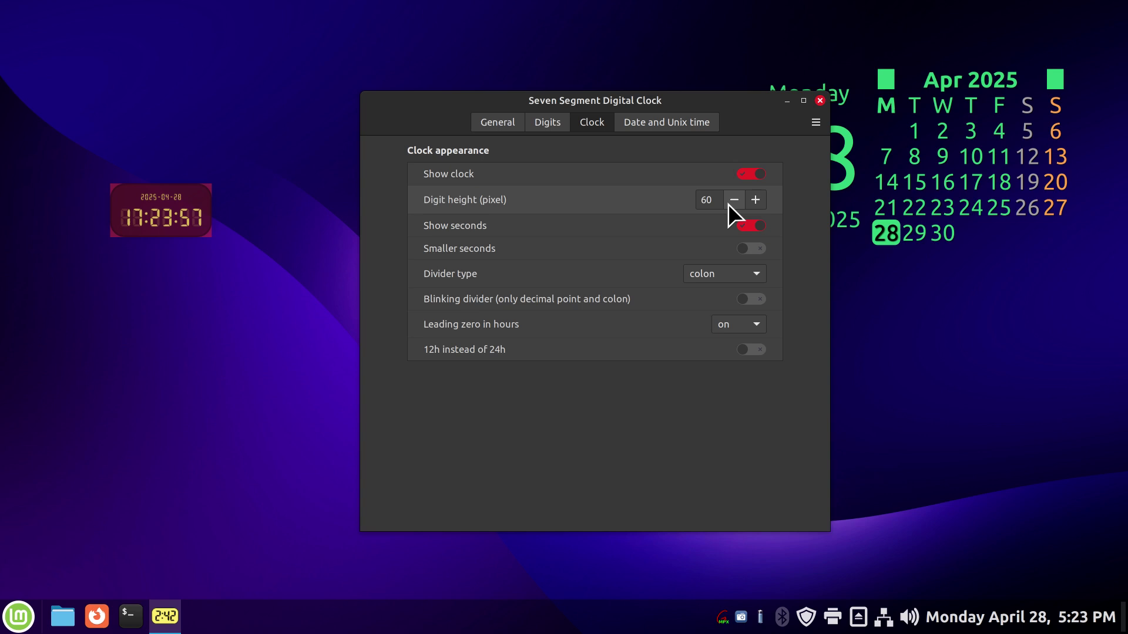
- Enter 60 as the clock's digit height, then raise it to 210
{"action": "left_click_drag", "start_coordinate": [716, 200], "coordinate": [690, 203]}
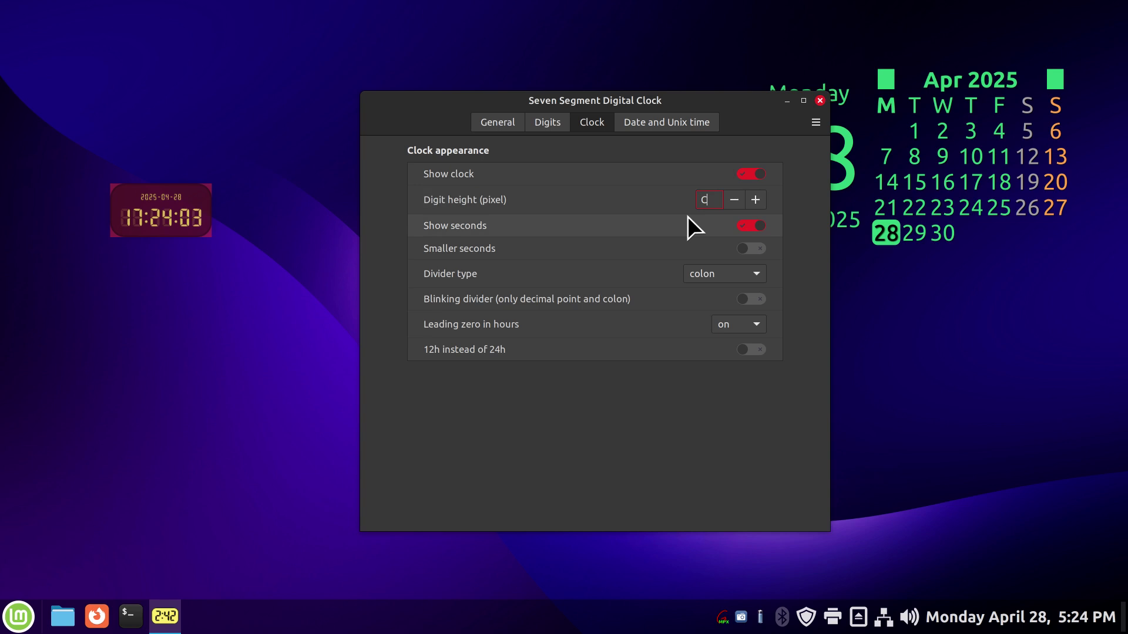
{"action": "key", "text": "BackSpace"}
{"action": "type", "text": "6"}
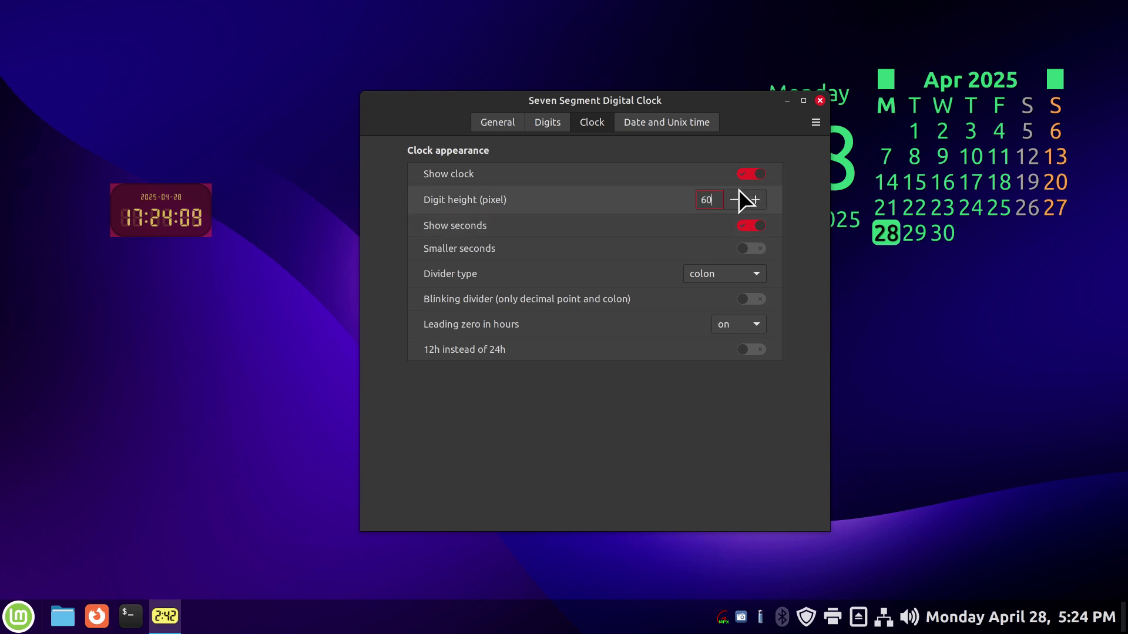
{"action": "left_click_drag", "start_coordinate": [712, 200], "coordinate": [685, 201]}
{"action": "left_click", "coordinate": [760, 197]}
{"action": "left_click", "coordinate": [760, 198]}
{"action": "left_click", "coordinate": [760, 197]}
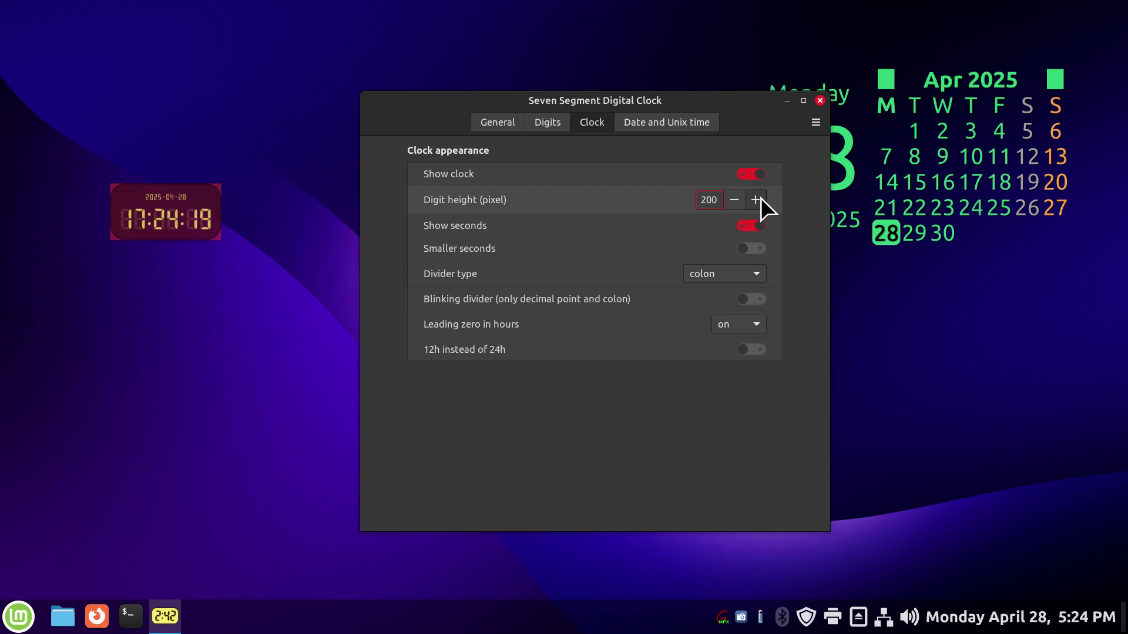
{"action": "left_click", "coordinate": [760, 197]}
- Set the clock's digit height back to 60
{"action": "left_click_drag", "start_coordinate": [604, 101], "coordinate": [779, 101]}
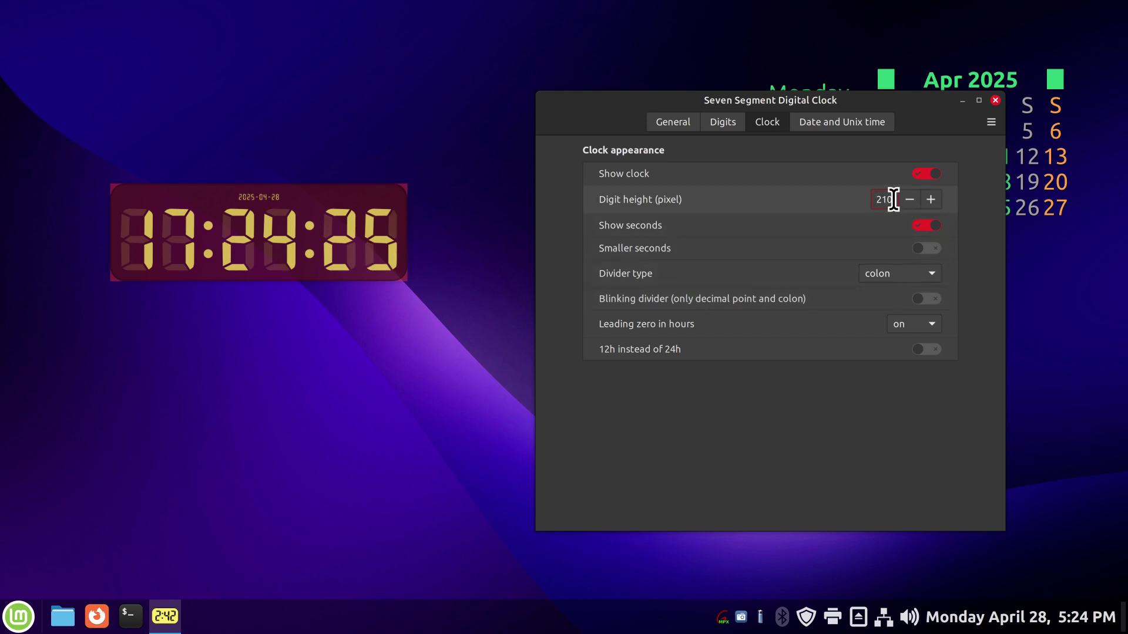
{"action": "left_click_drag", "start_coordinate": [893, 200], "coordinate": [858, 196]}
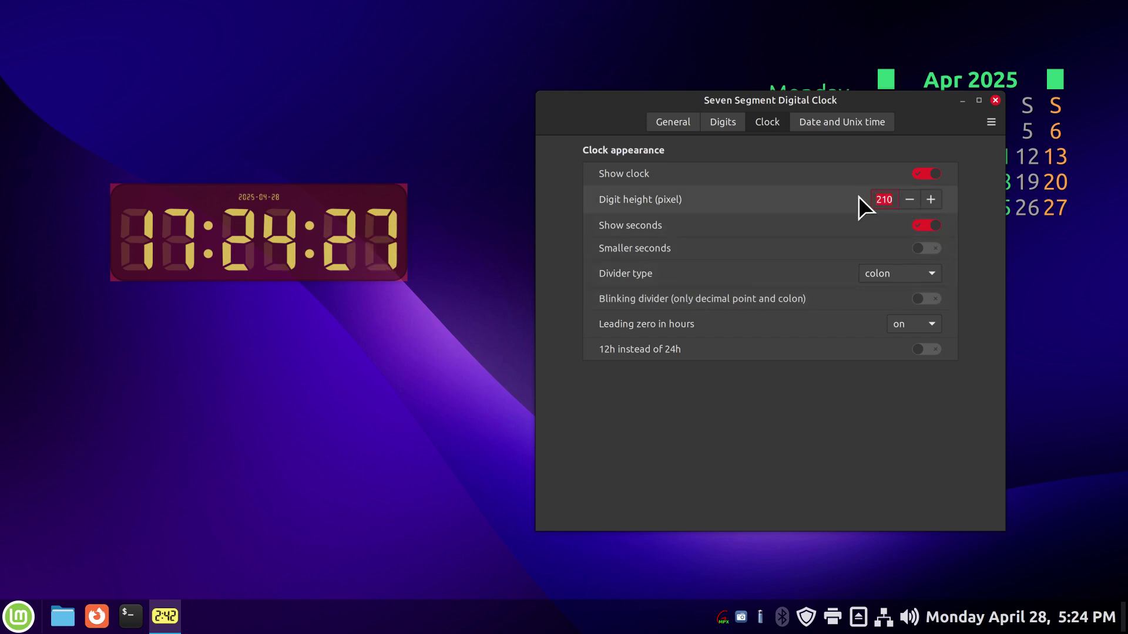
{"action": "type", "text": "60"}
{"action": "key", "text": "Return"}
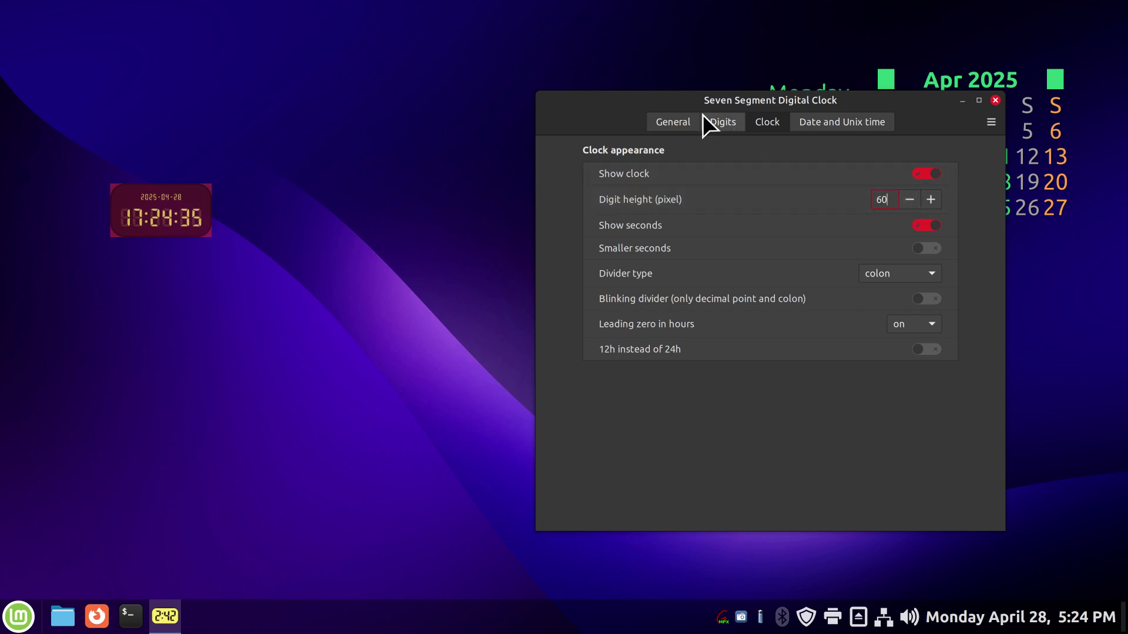
{"action": "left_click", "coordinate": [686, 124]}
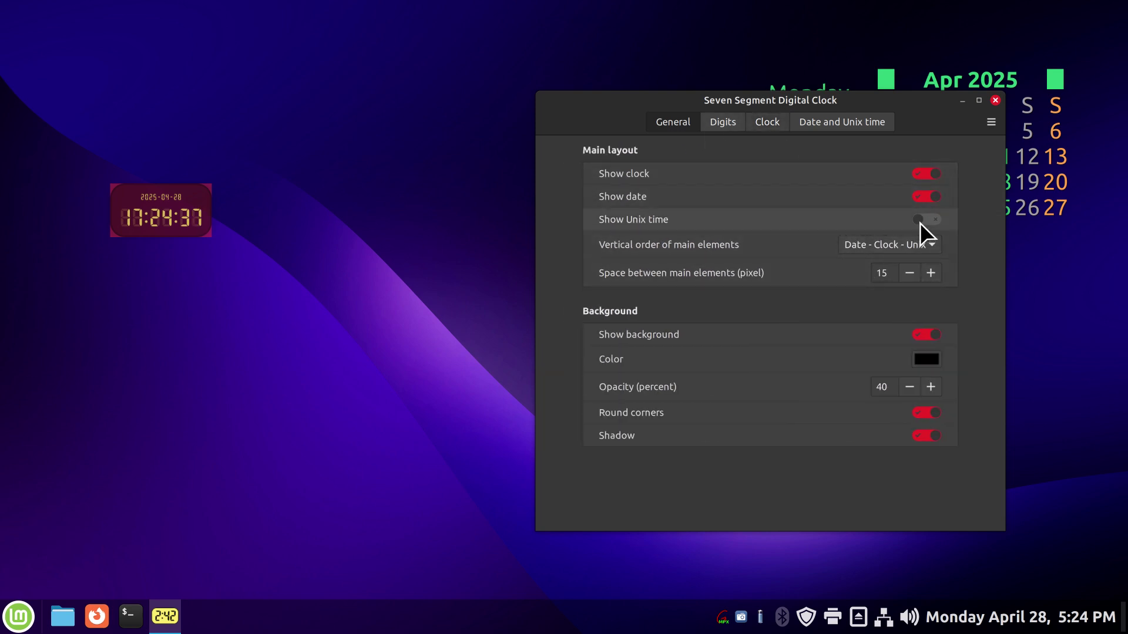
{"action": "left_click", "coordinate": [922, 196]}
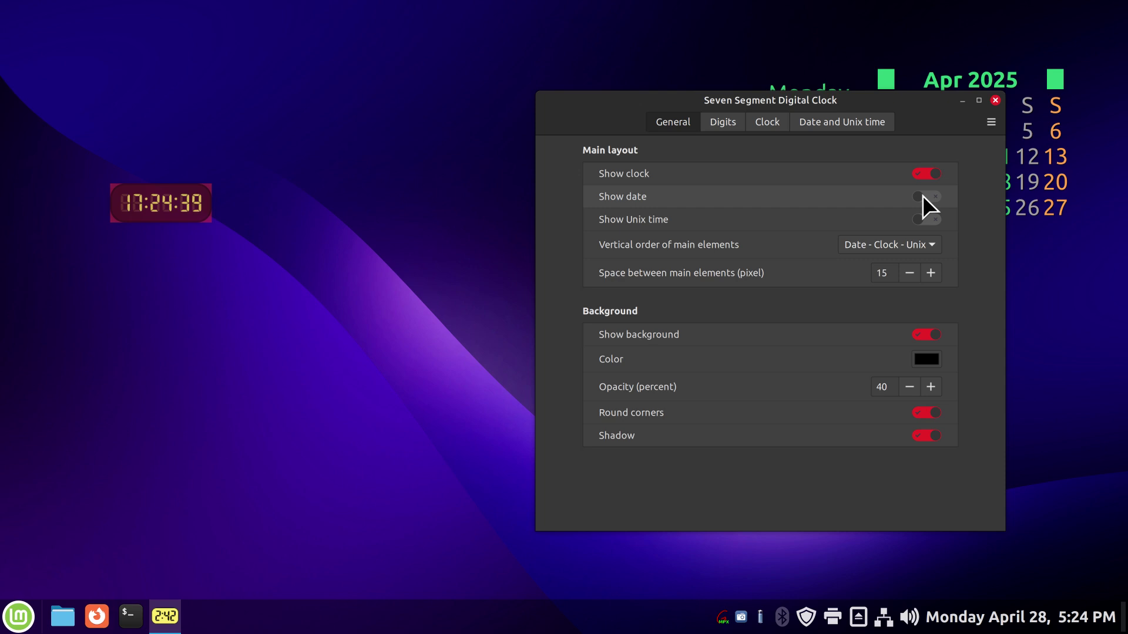
{"action": "left_click", "coordinate": [924, 196]}
{"action": "left_click", "coordinate": [735, 122]}
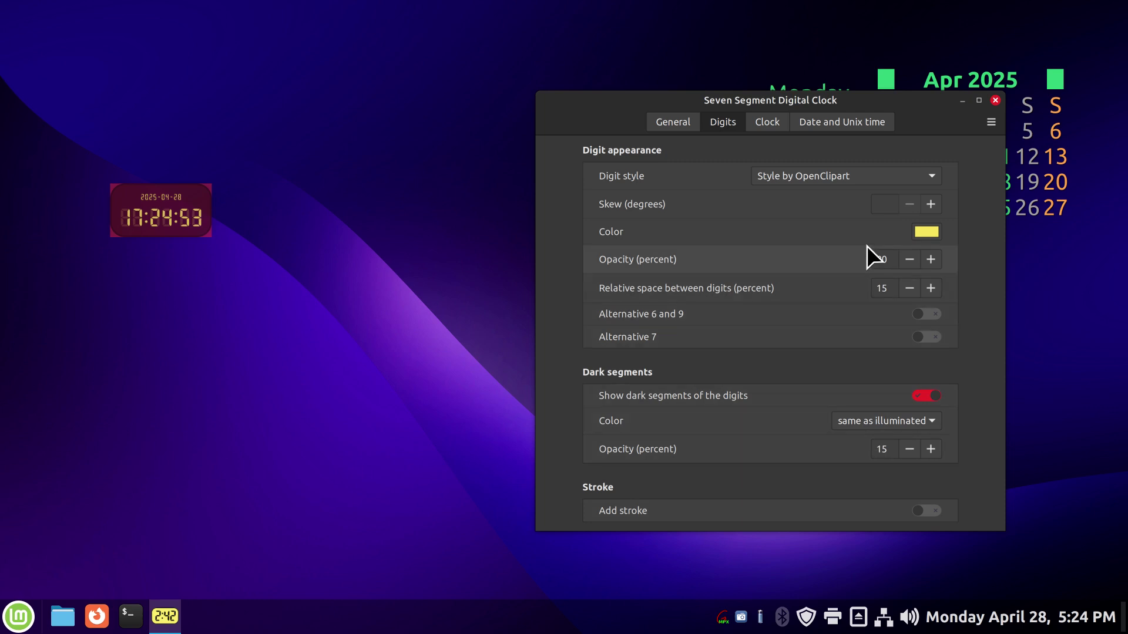
{"action": "left_click", "coordinate": [763, 123]}
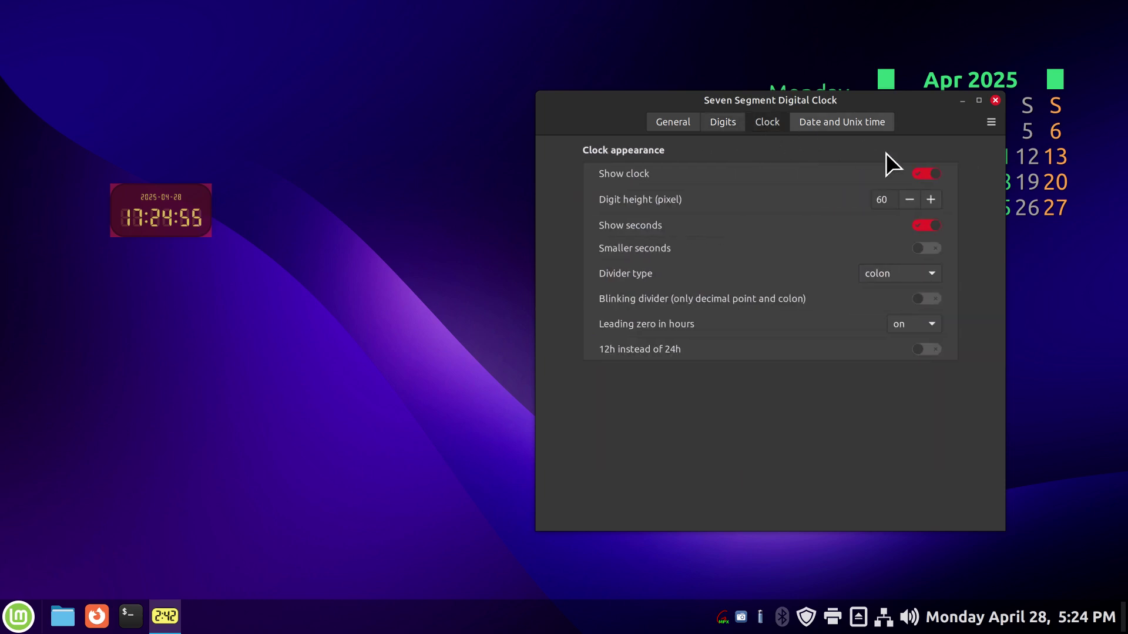
- Raise the clock's Digit height from 60 to 210 with the + button
{"action": "left_click_drag", "start_coordinate": [892, 201], "coordinate": [869, 203]}
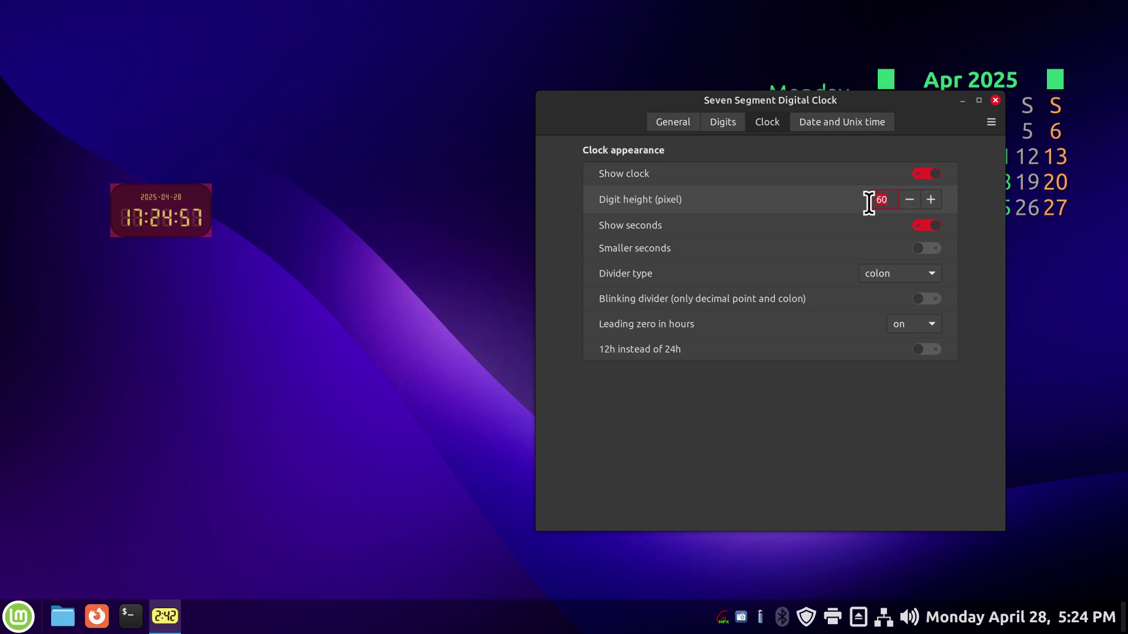
{"action": "left_click", "coordinate": [932, 200]}
{"action": "left_click", "coordinate": [931, 200]}
{"action": "left_click", "coordinate": [932, 199]}
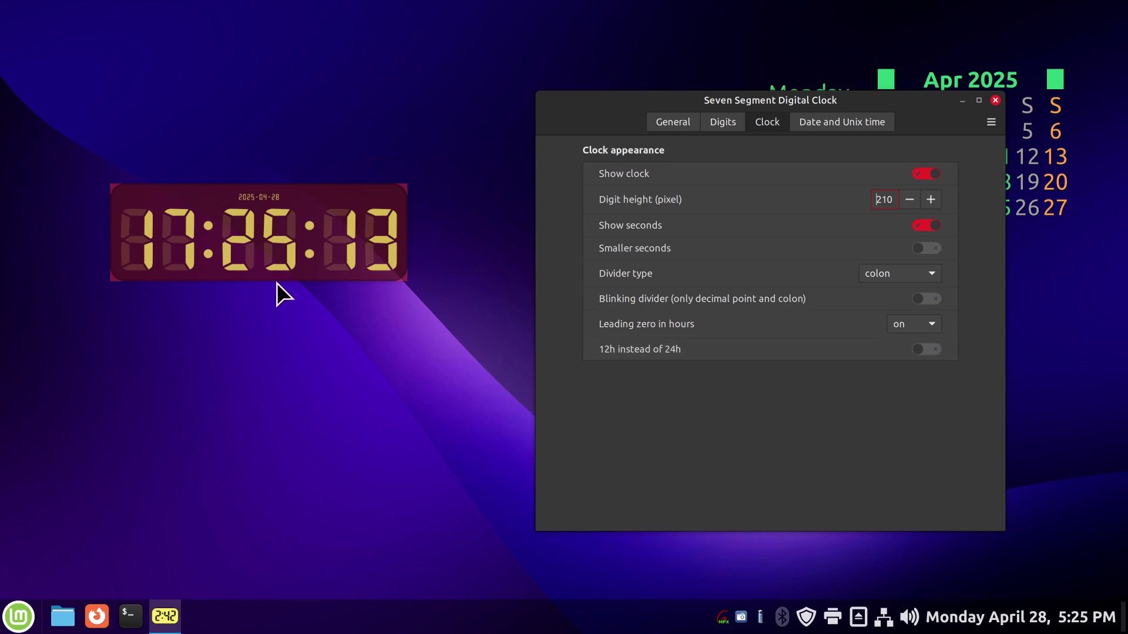
- Turn on 12h instead of 24h and Smaller seconds, keeping seconds shown
{"action": "left_click", "coordinate": [937, 347]}
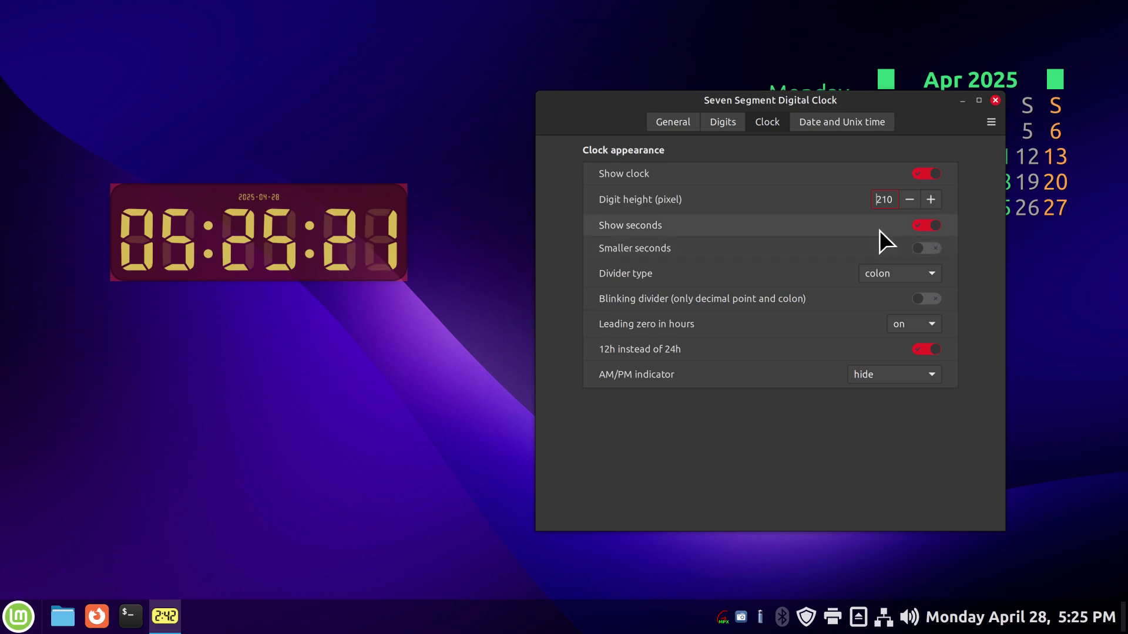
{"action": "left_click", "coordinate": [924, 227]}
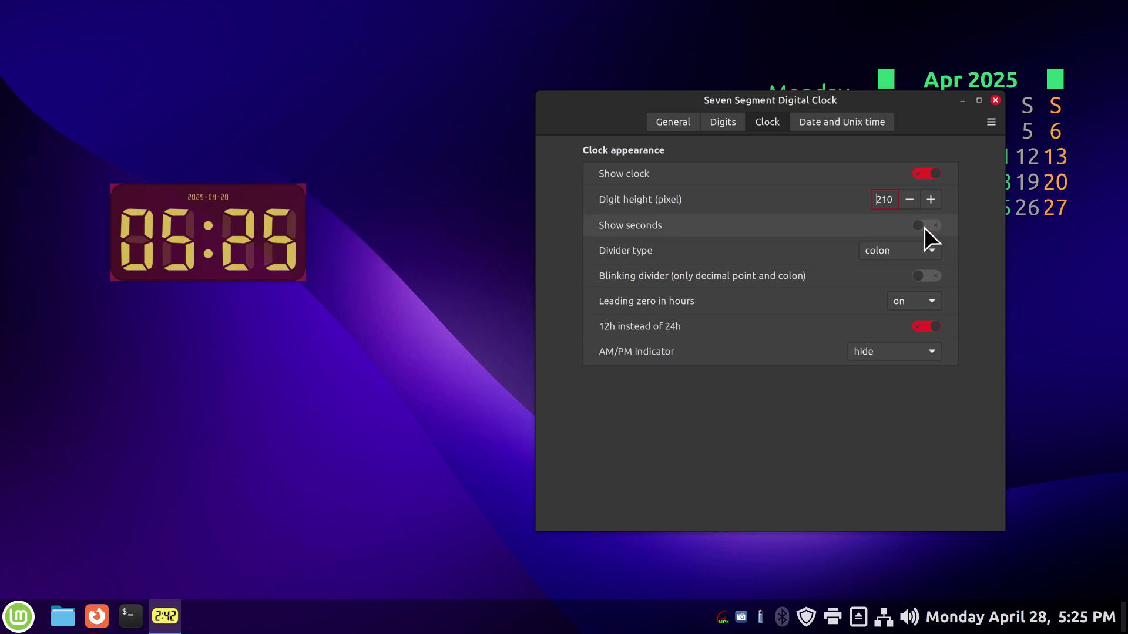
{"action": "left_click", "coordinate": [924, 227]}
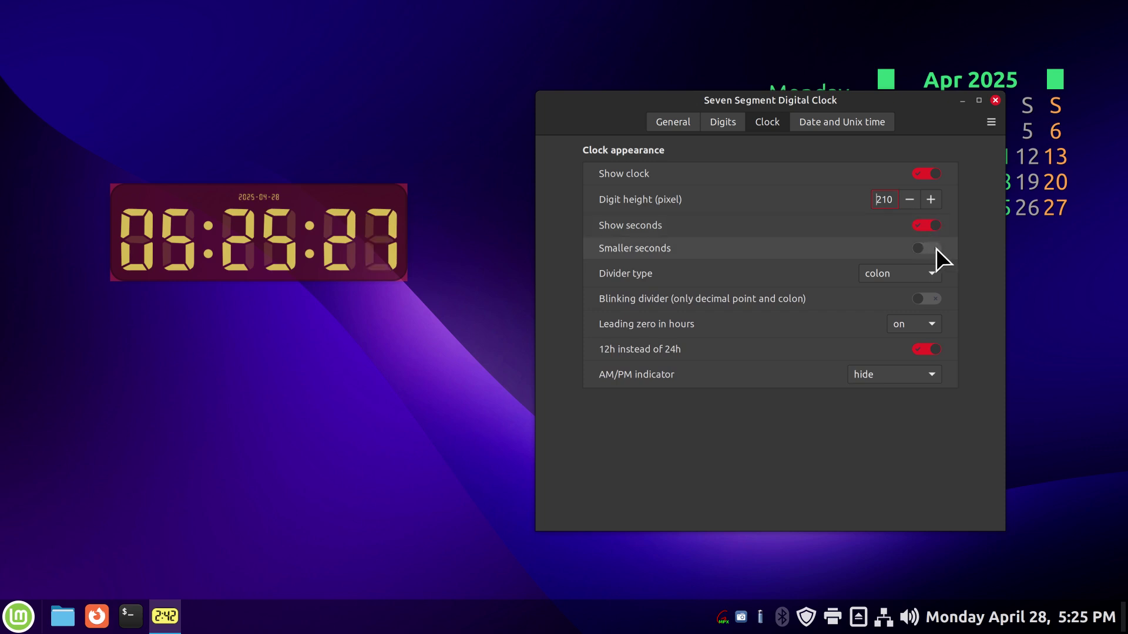
{"action": "left_click", "coordinate": [935, 247]}
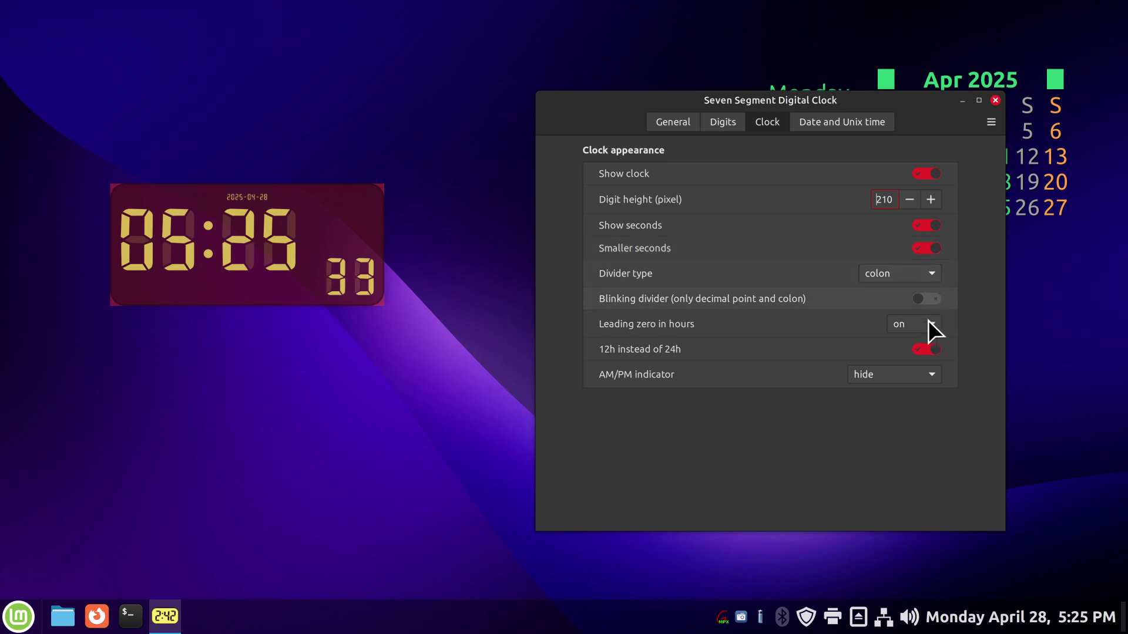
- Set the AM/PM indicator to 'only A and P' after trying the 'with M' variants
{"action": "left_click", "coordinate": [904, 374]}
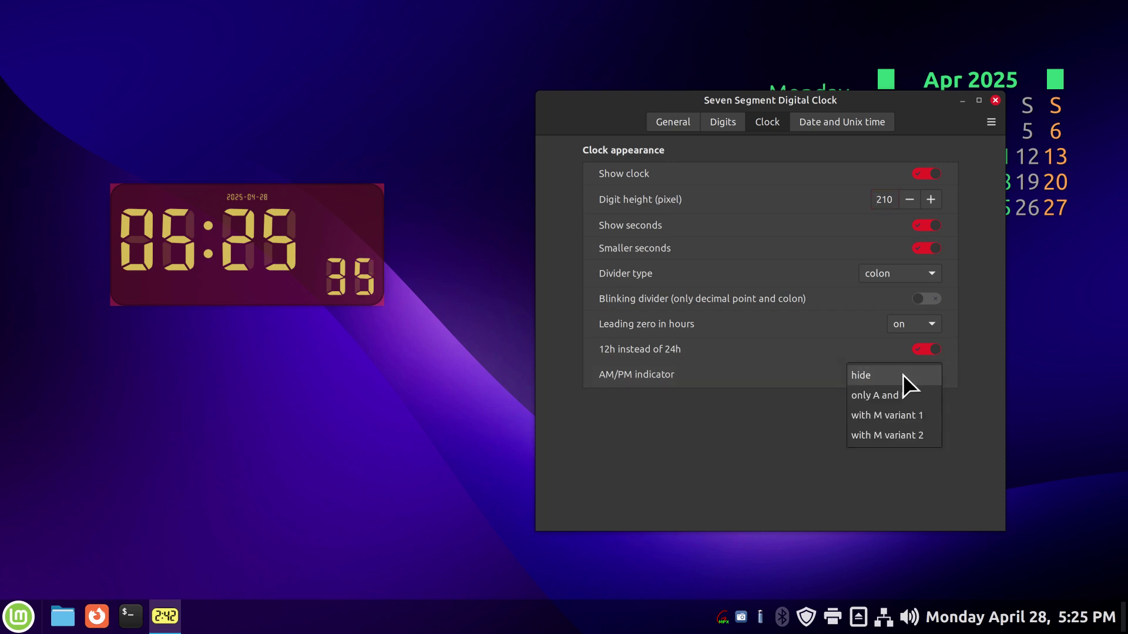
{"action": "left_click", "coordinate": [908, 396]}
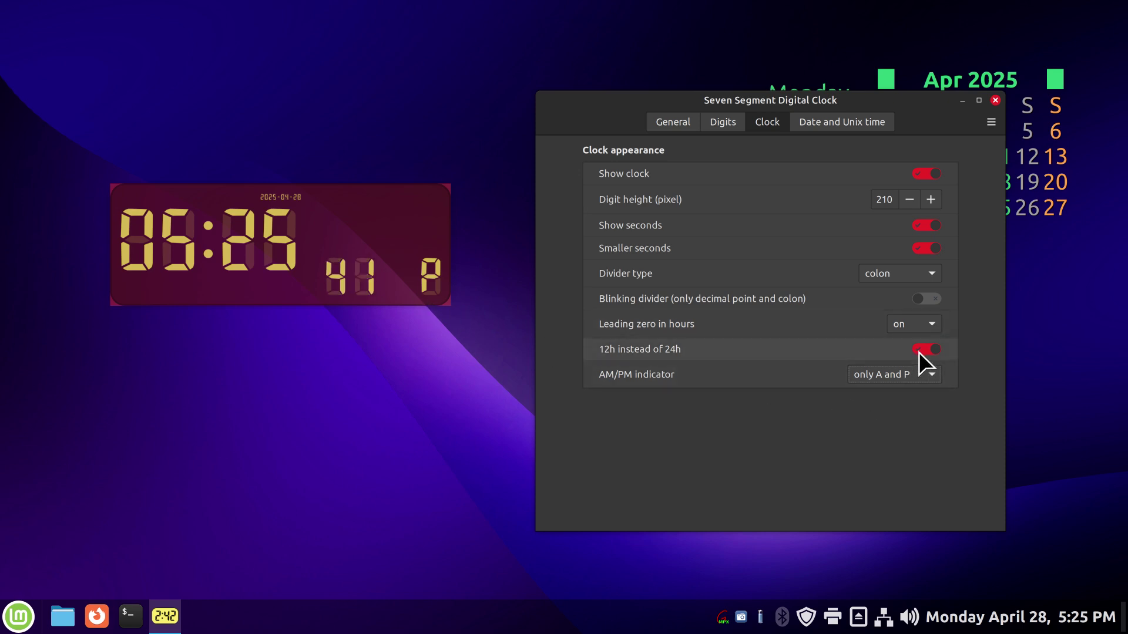
{"action": "left_click", "coordinate": [924, 374]}
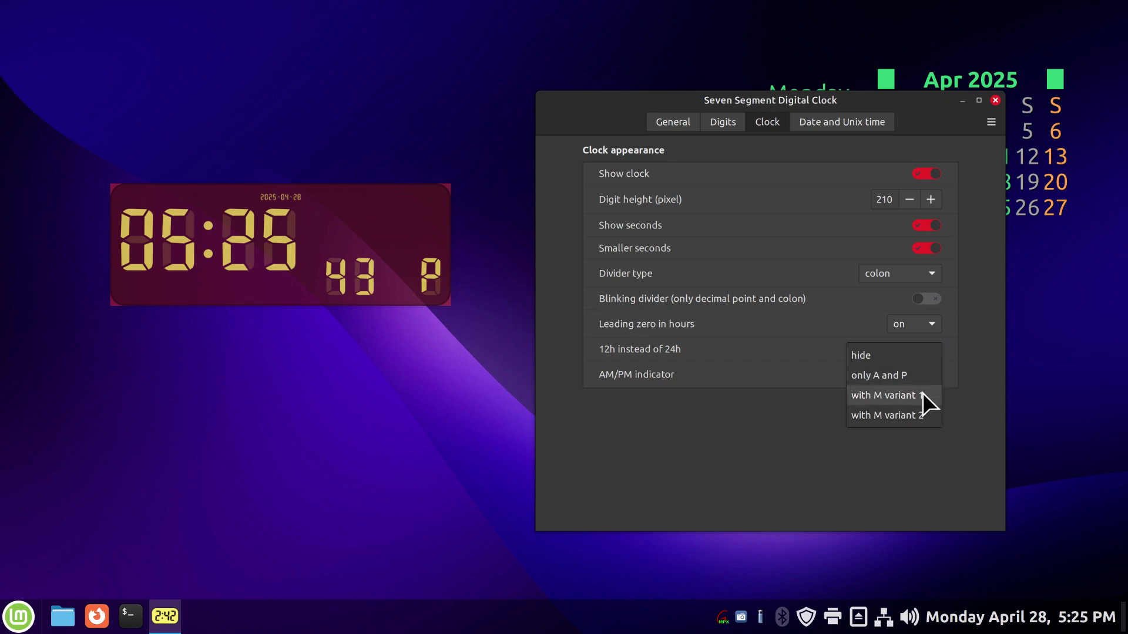
{"action": "left_click", "coordinate": [922, 395]}
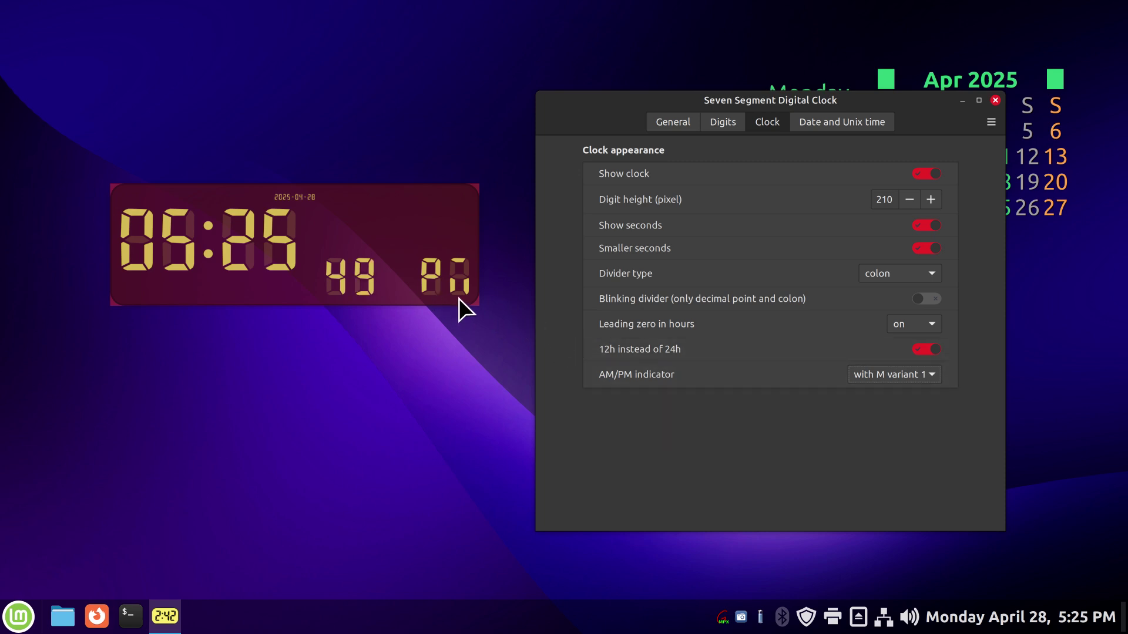
{"action": "left_click", "coordinate": [916, 374]}
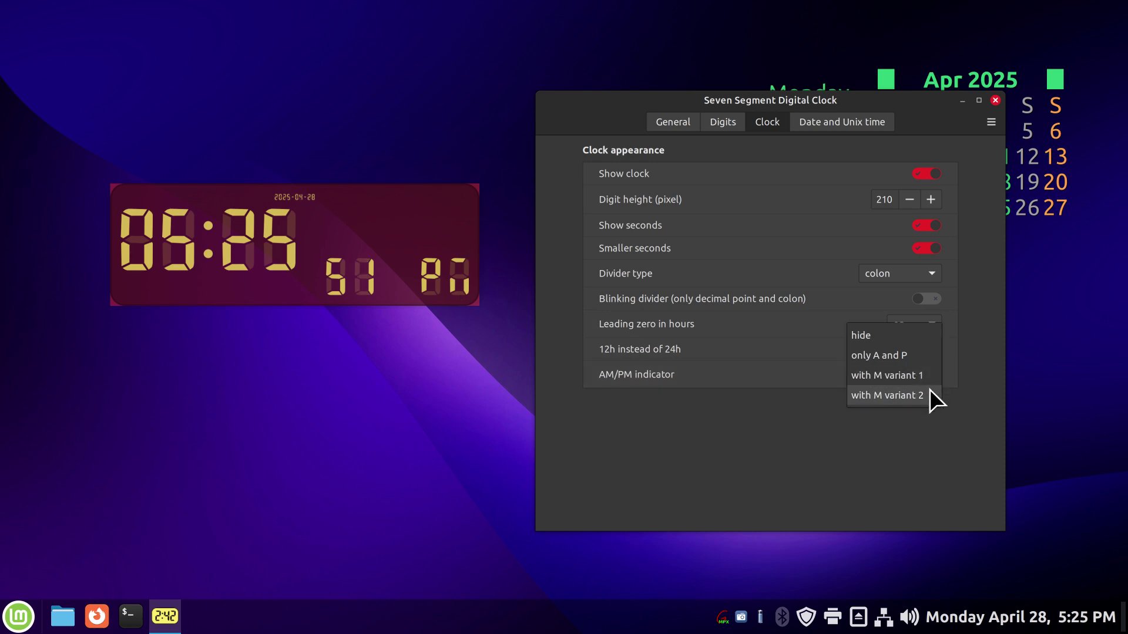
{"action": "left_click", "coordinate": [929, 390]}
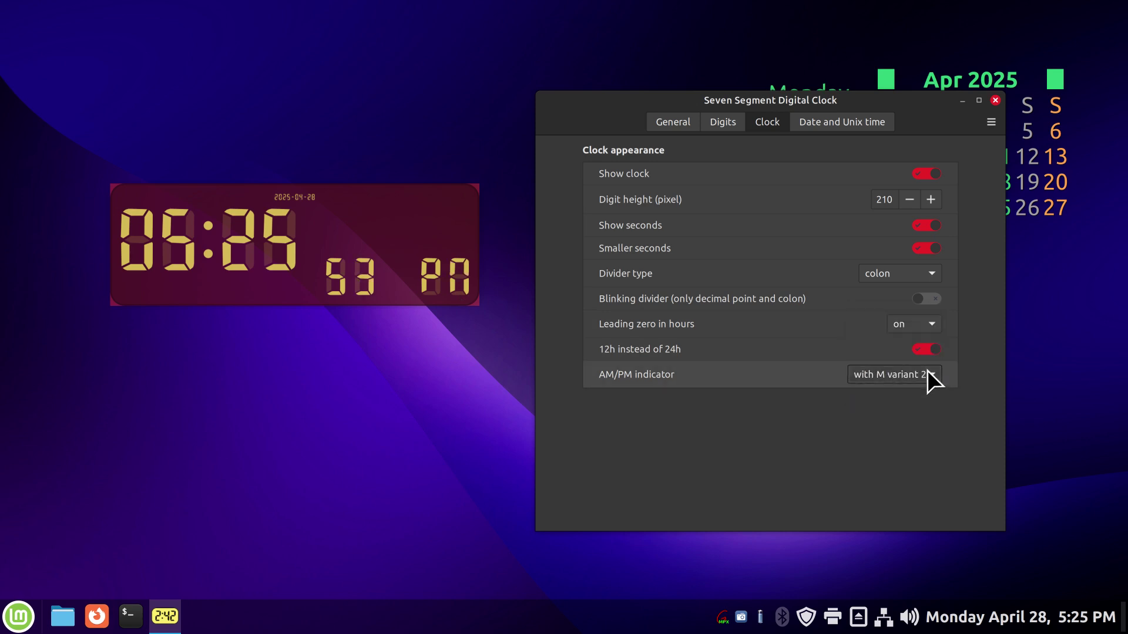
{"action": "left_click", "coordinate": [929, 373]}
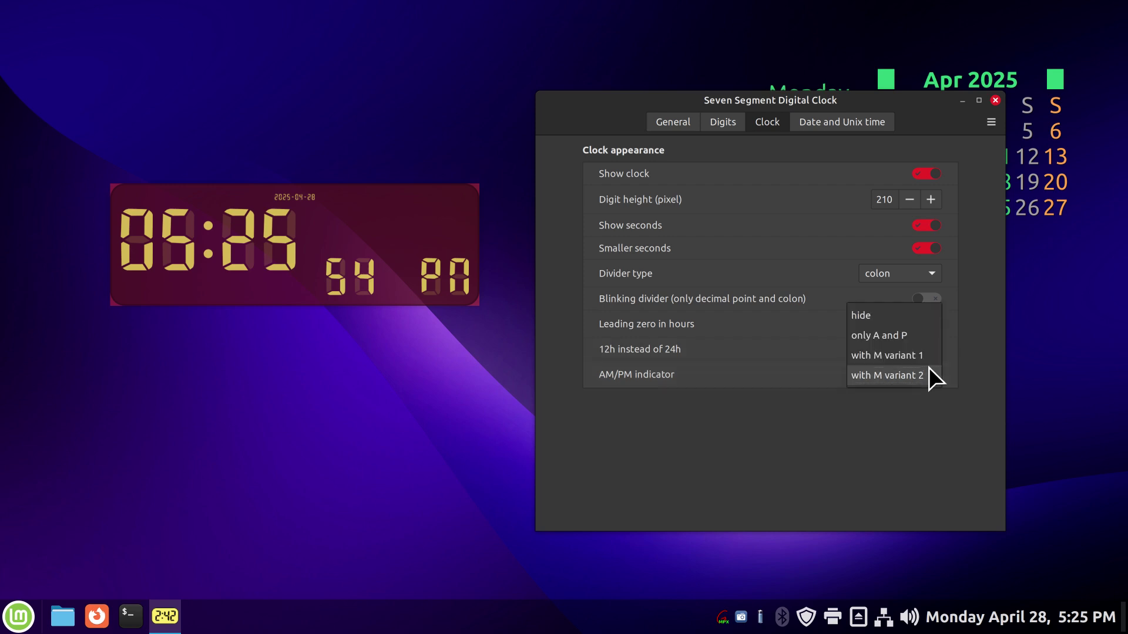
{"action": "left_click", "coordinate": [922, 331]}
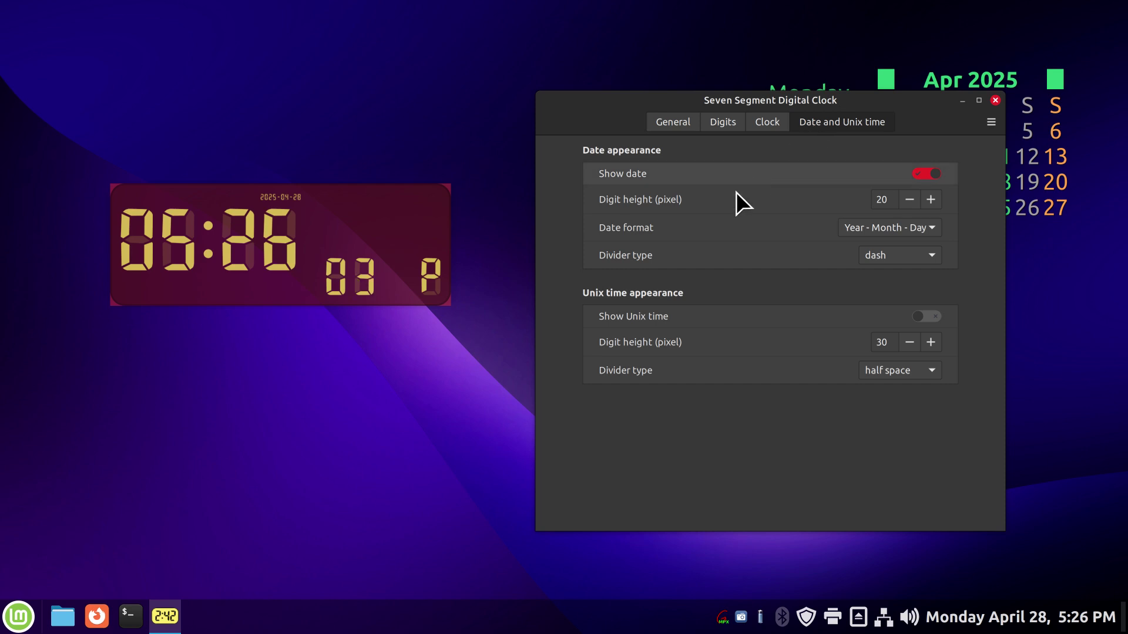
- Raise the date's Digit height from 20 to 70 pixels
{"action": "left_click", "coordinate": [935, 199]}
{"action": "left_click", "coordinate": [935, 198]}
{"action": "left_click", "coordinate": [935, 199]}
{"action": "left_click", "coordinate": [935, 198]}
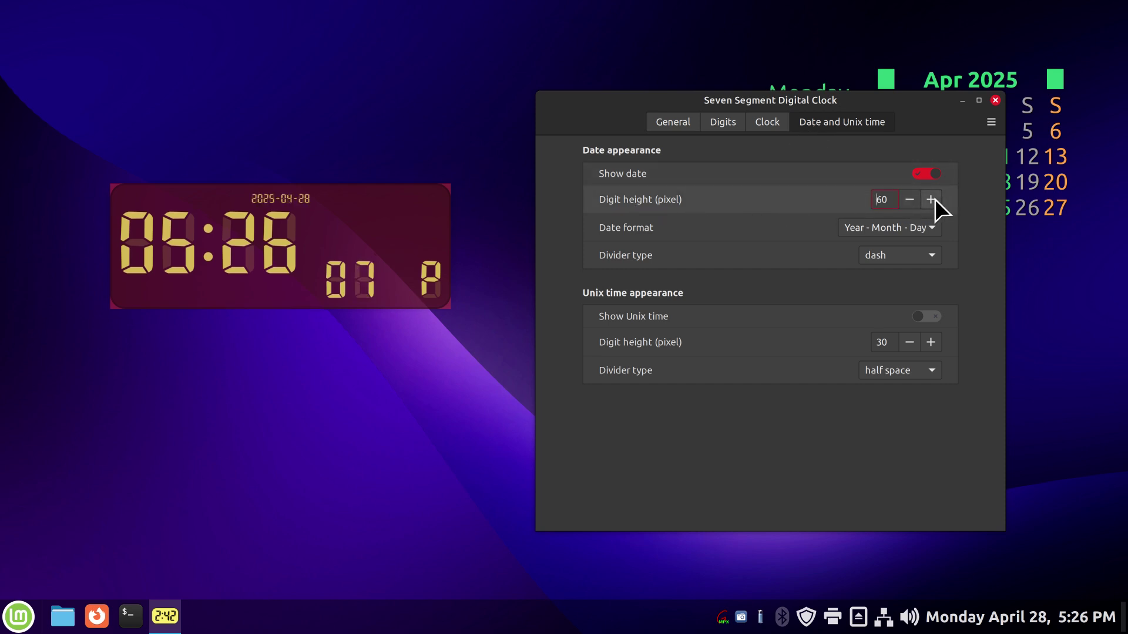
{"action": "left_click", "coordinate": [935, 199]}
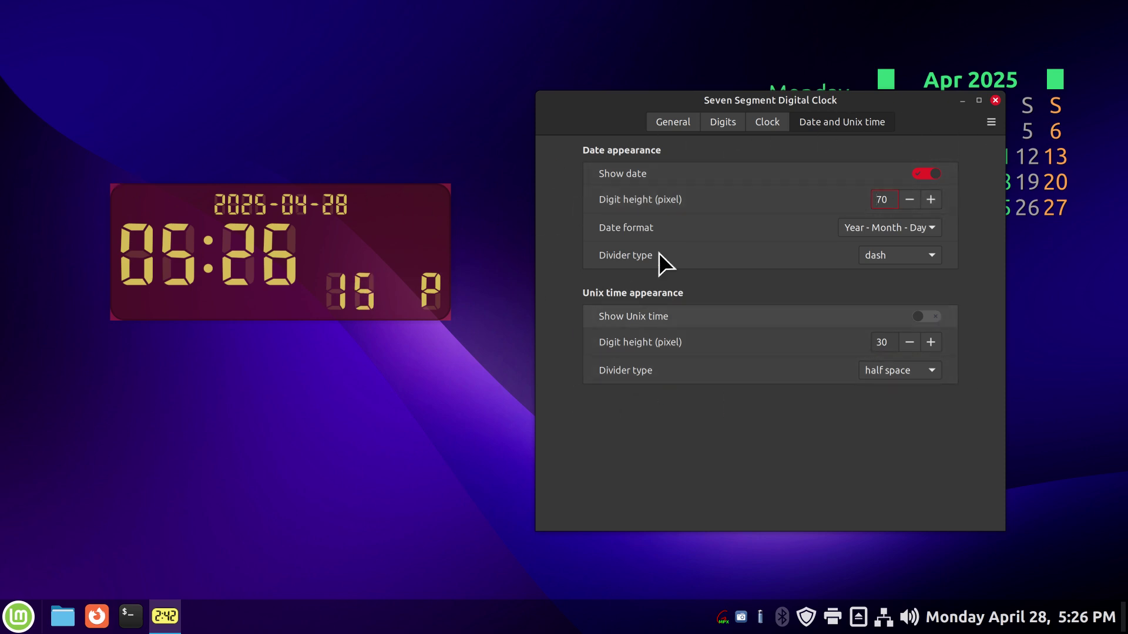
{"action": "left_click", "coordinate": [766, 127]}
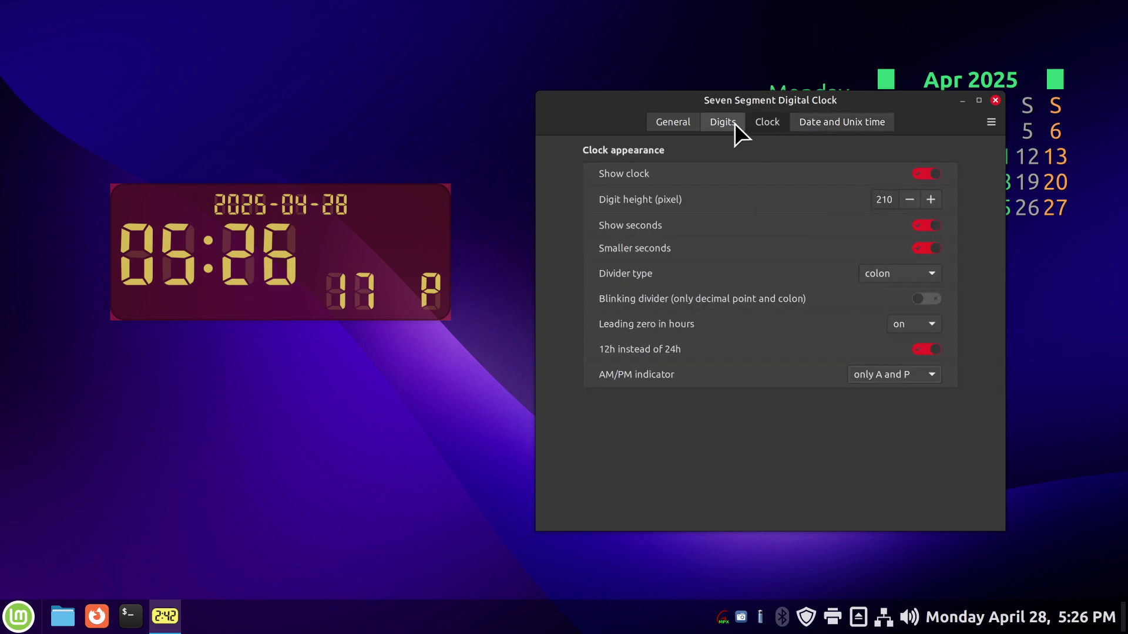
- Close the clock settings and place the clock at the top right, above the calendar
{"action": "left_click", "coordinate": [734, 122]}
{"action": "left_click", "coordinate": [676, 123]}
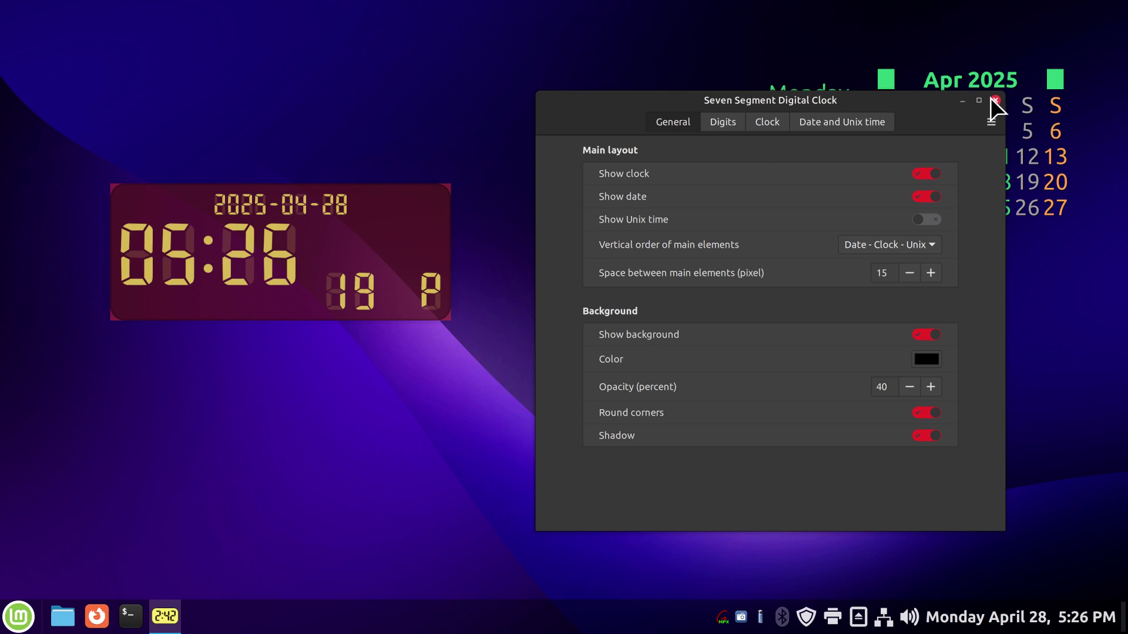
{"action": "left_click", "coordinate": [993, 100]}
{"action": "left_click_drag", "start_coordinate": [304, 255], "coordinate": [937, 365]}
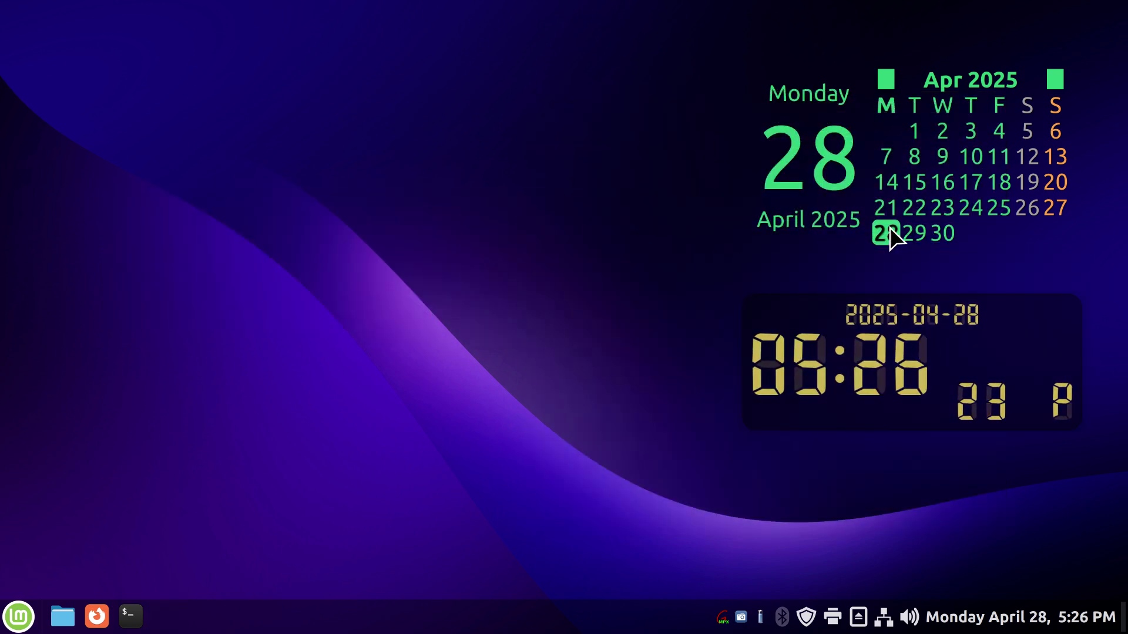
{"action": "left_click_drag", "start_coordinate": [889, 174], "coordinate": [505, 420]}
{"action": "left_click_drag", "start_coordinate": [858, 372], "coordinate": [858, 101]}
{"action": "left_click_drag", "start_coordinate": [625, 317], "coordinate": [945, 274]}
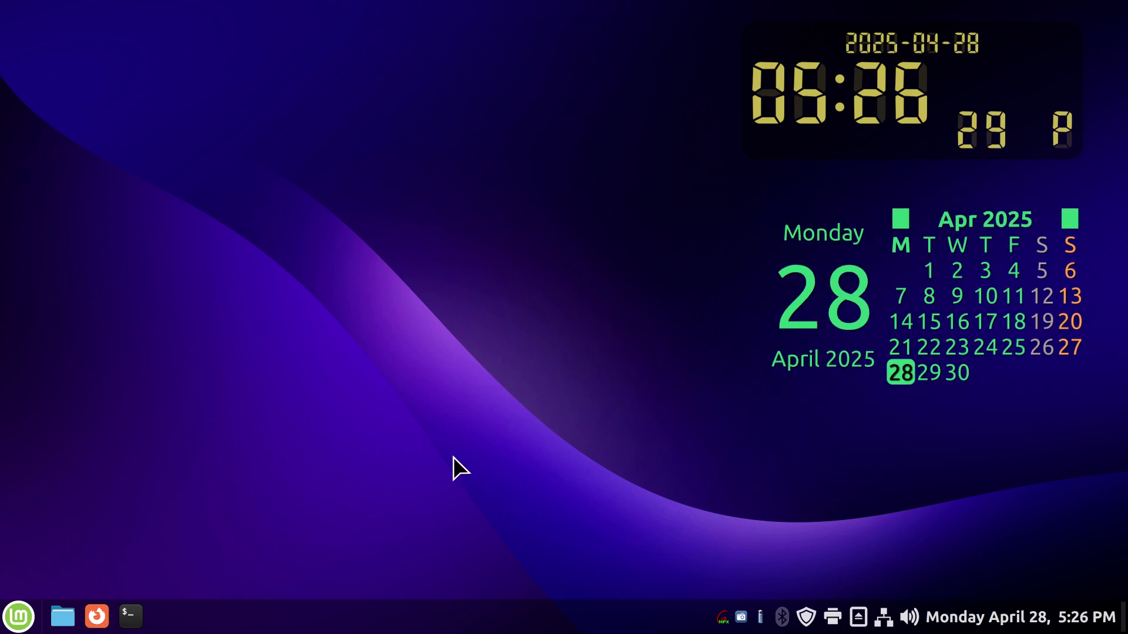
- Lock desklets in their current positions in the Desklets general settings
{"action": "right_click", "coordinate": [365, 168]}
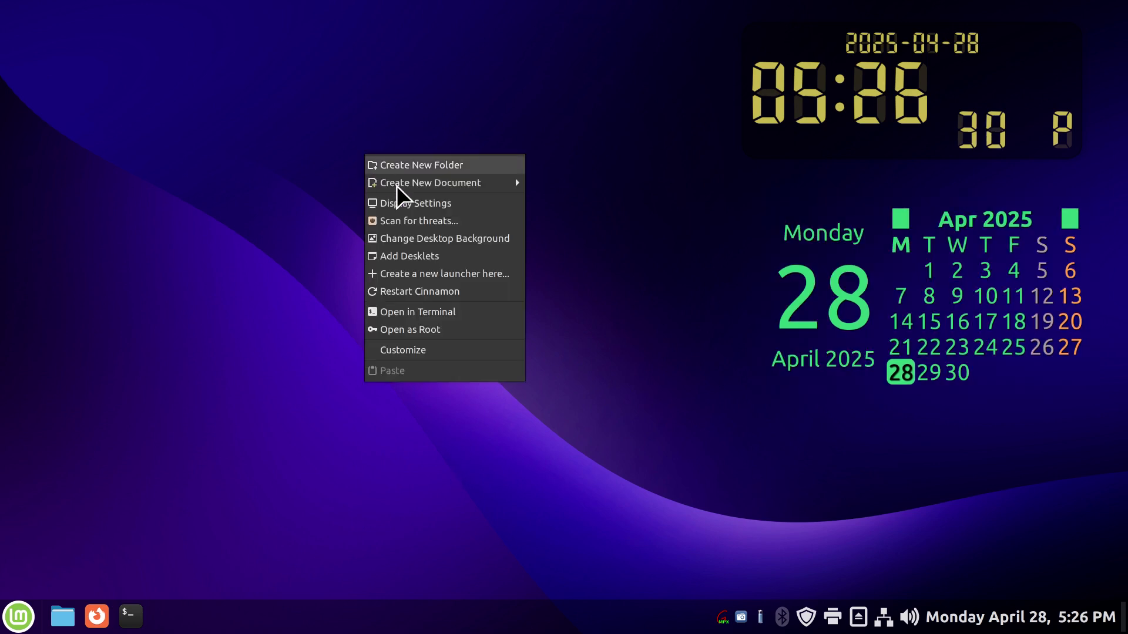
{"action": "left_click", "coordinate": [431, 259]}
{"action": "left_click", "coordinate": [622, 157]}
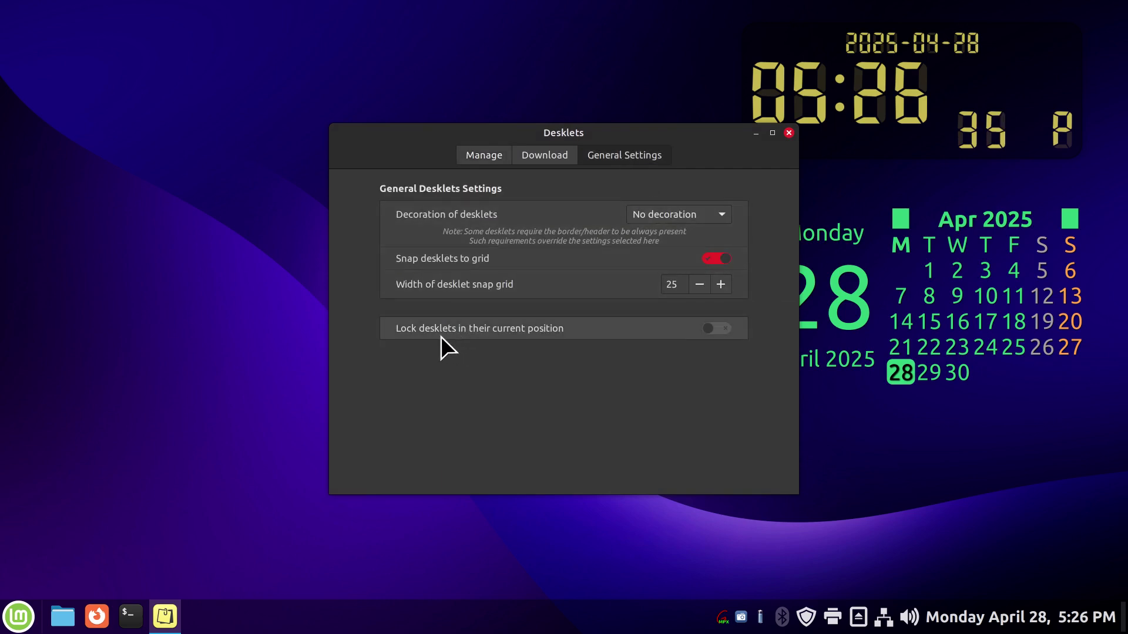
{"action": "left_click", "coordinate": [717, 329]}
{"action": "left_click", "coordinate": [789, 133]}
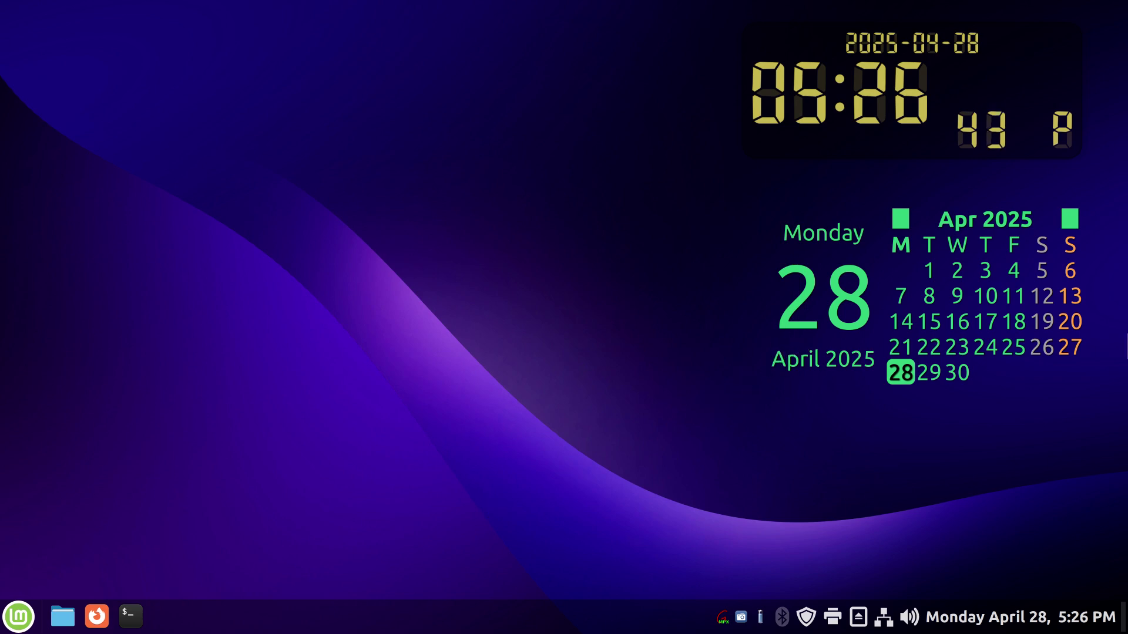
- Switch off 'Lock desklets' in General Settings, then drag the calendar and clock partly off the right edge
{"action": "right_click", "coordinate": [498, 295]}
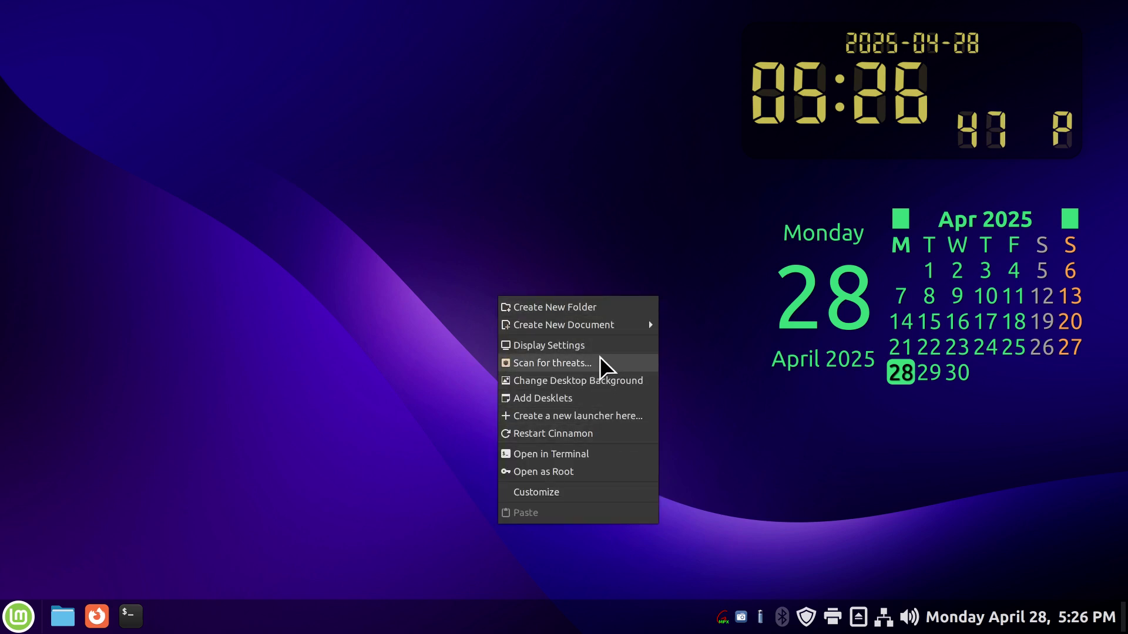
{"action": "left_click", "coordinate": [572, 400]}
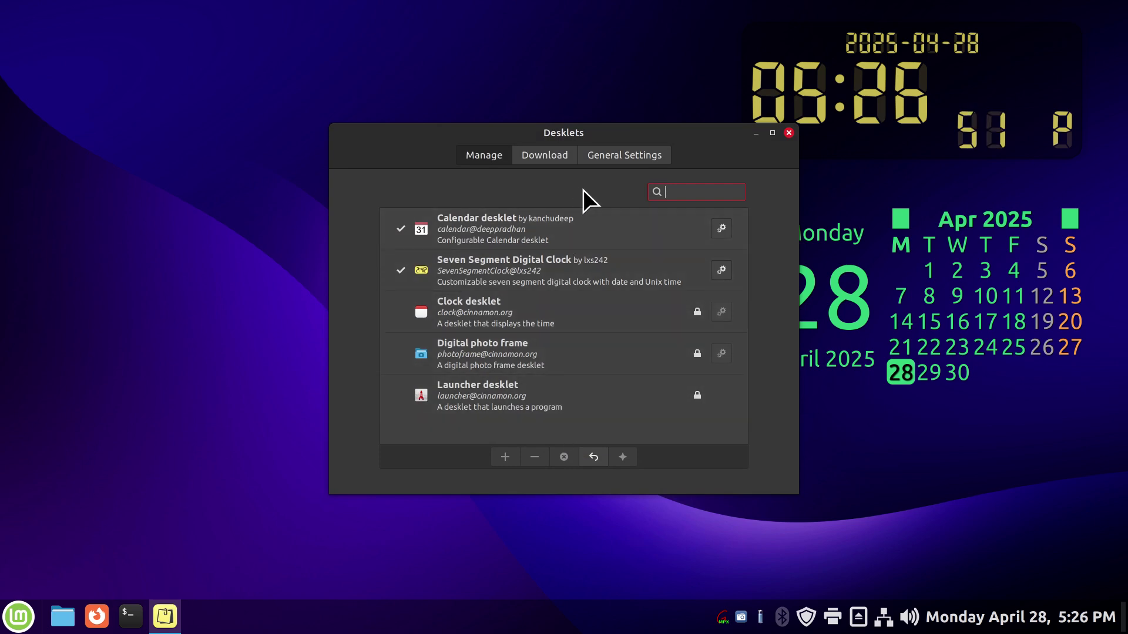
{"action": "left_click", "coordinate": [623, 158]}
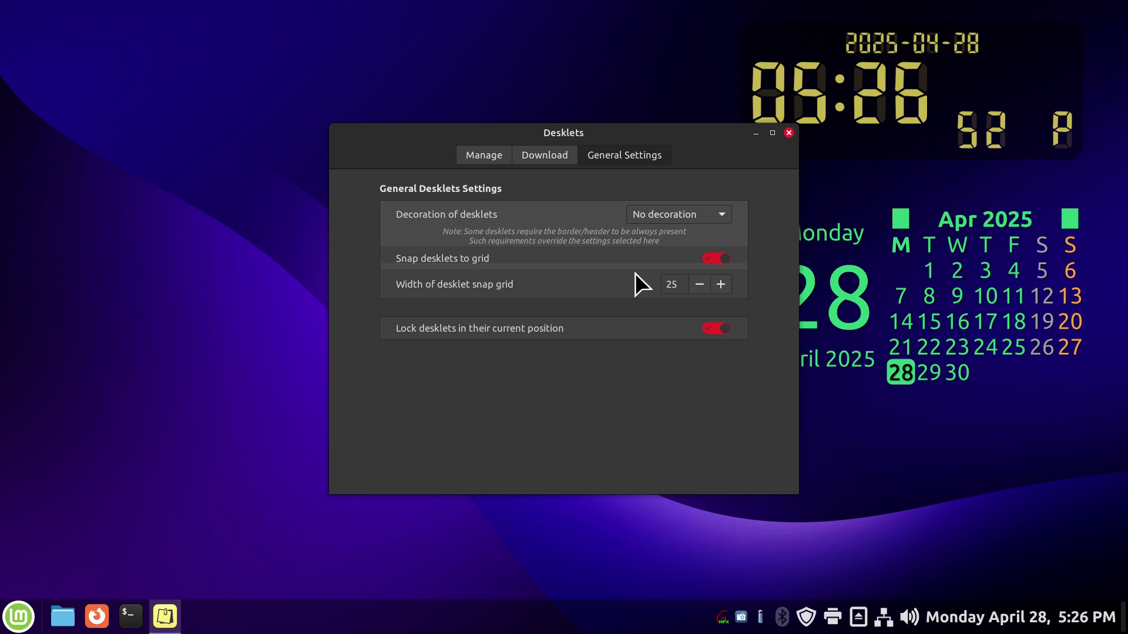
{"action": "left_click", "coordinate": [723, 323]}
{"action": "left_click", "coordinate": [788, 133]}
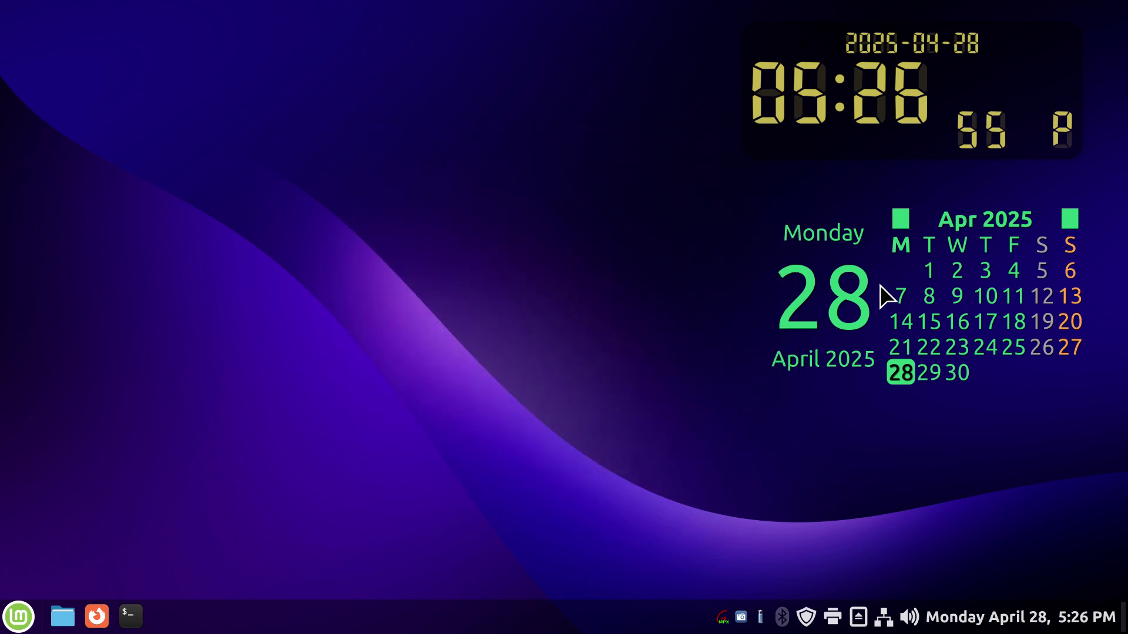
{"action": "left_click_drag", "start_coordinate": [876, 290], "coordinate": [1032, 283]}
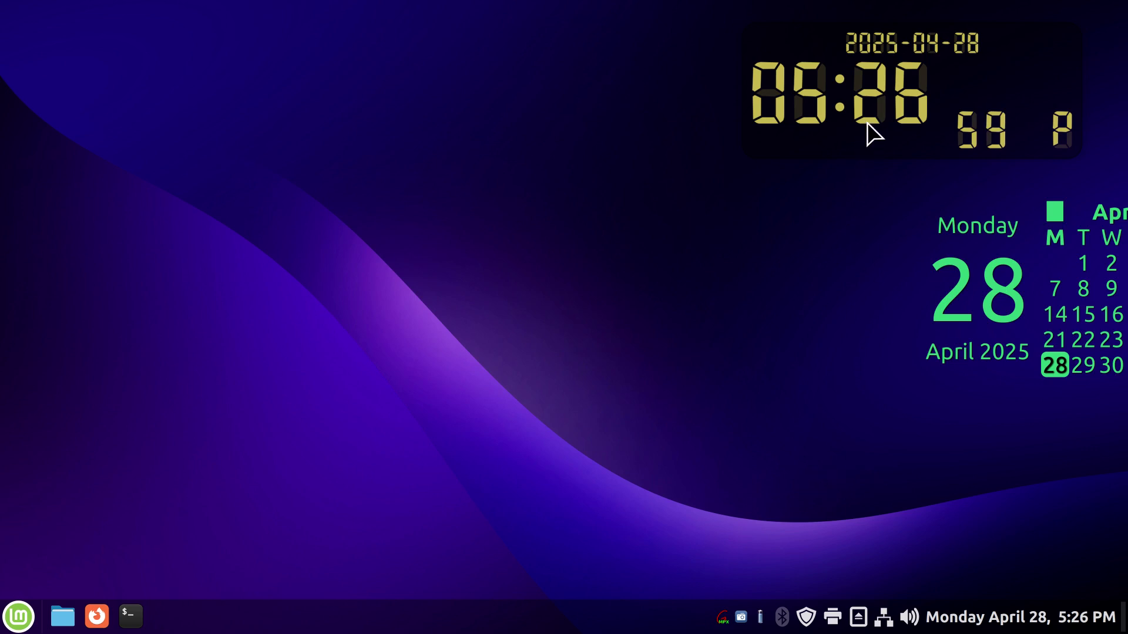
{"action": "left_click_drag", "start_coordinate": [867, 124], "coordinate": [993, 121]}
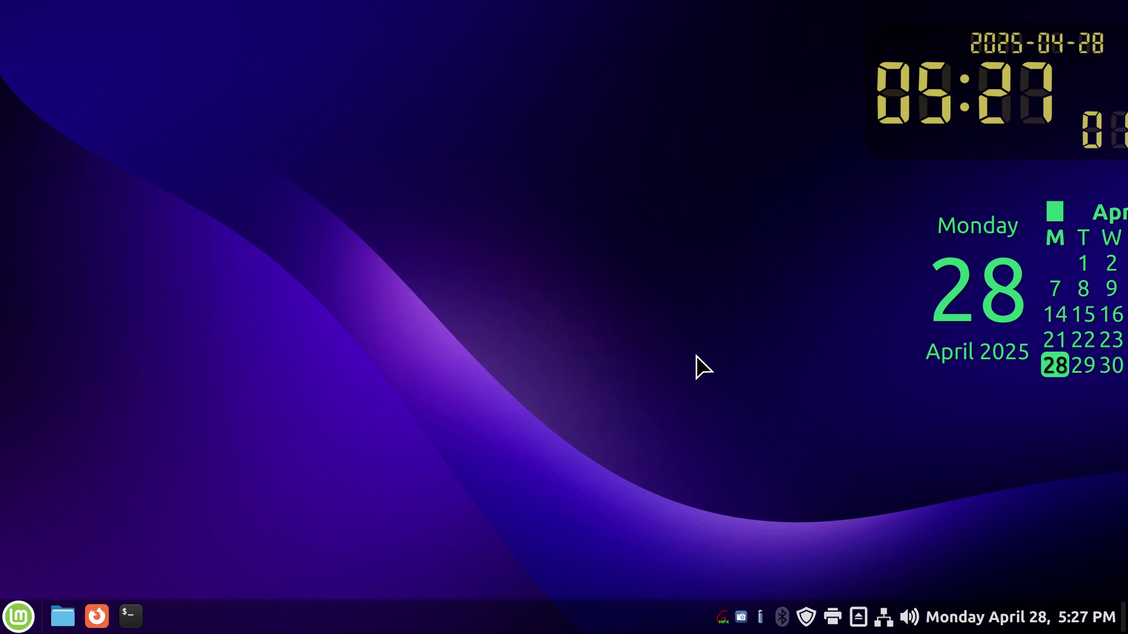
{"action": "right_click", "coordinate": [520, 145]}
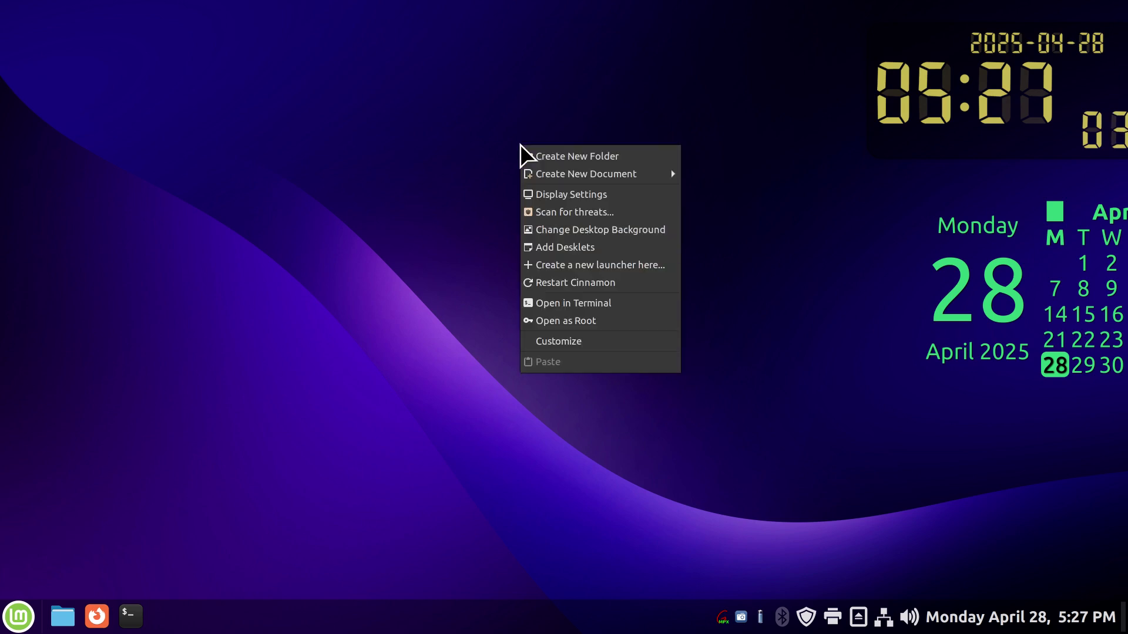
{"action": "left_click", "coordinate": [603, 249]}
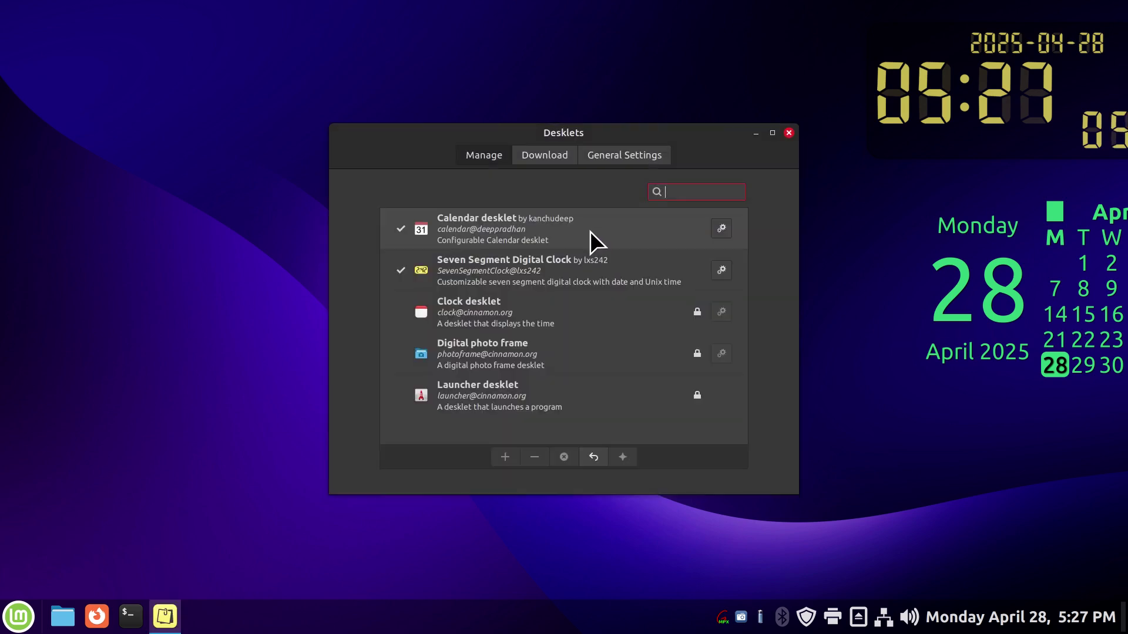
{"action": "left_click", "coordinate": [624, 153]}
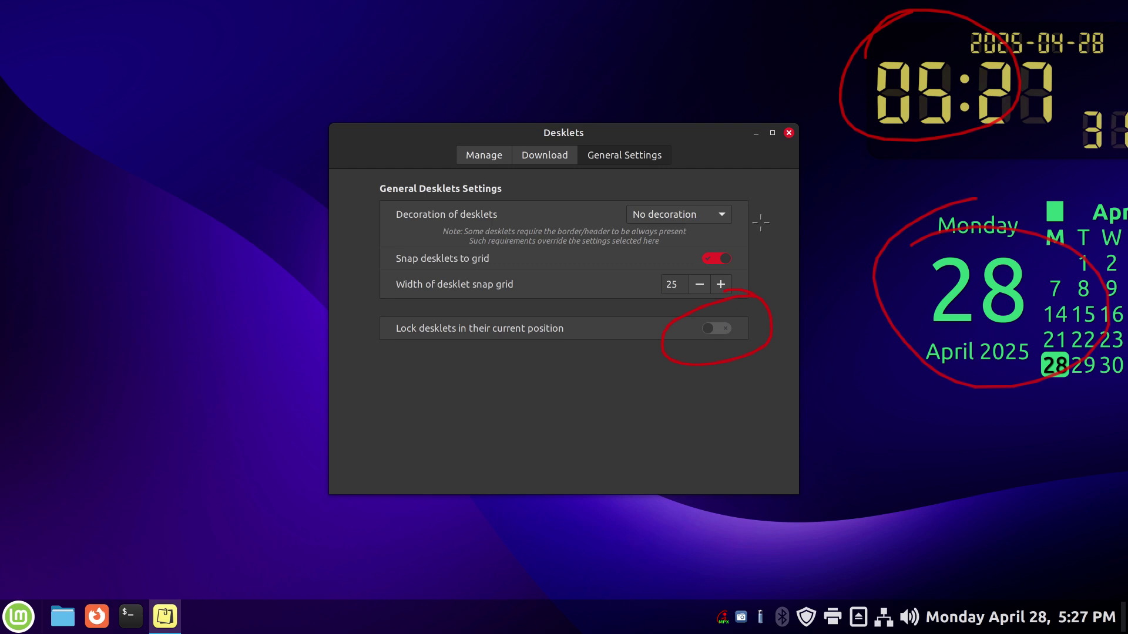
{"action": "key", "text": "shift+F9"}
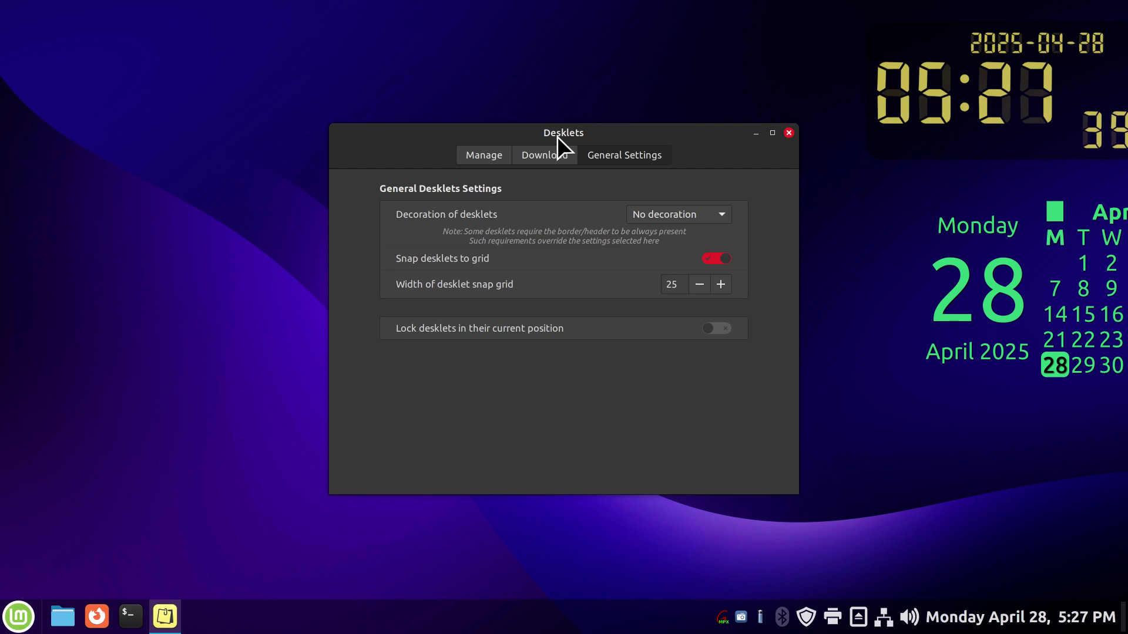
- Close the desklet settings, then reopen the Desklets General Settings and close them again
{"action": "left_click", "coordinate": [788, 133]}
{"action": "right_click", "coordinate": [432, 127]}
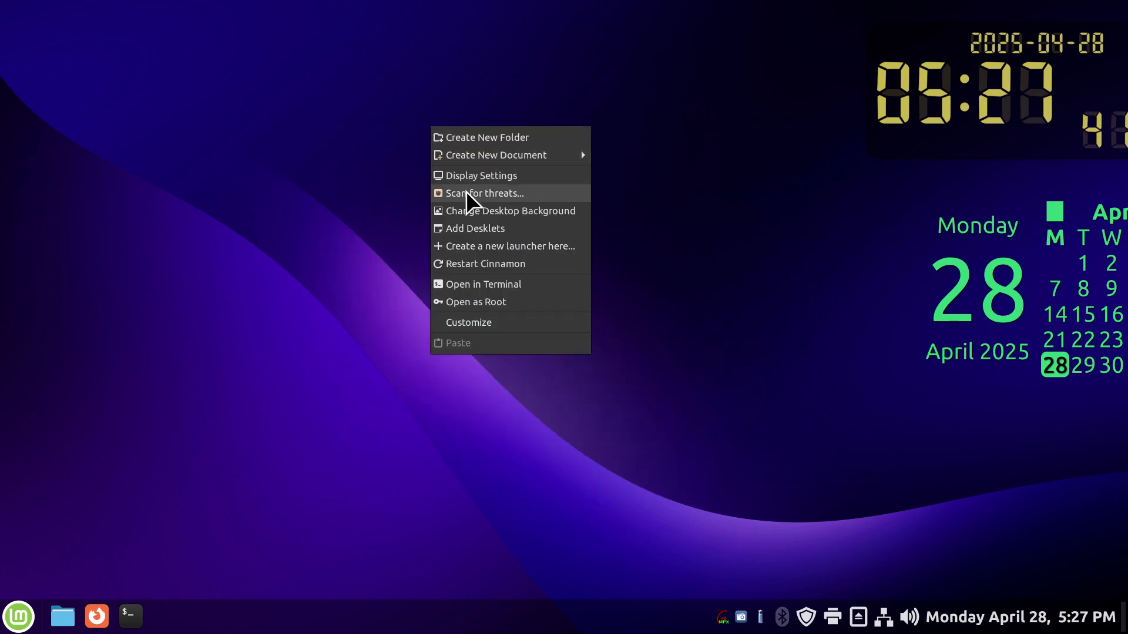
{"action": "left_click", "coordinate": [491, 228]}
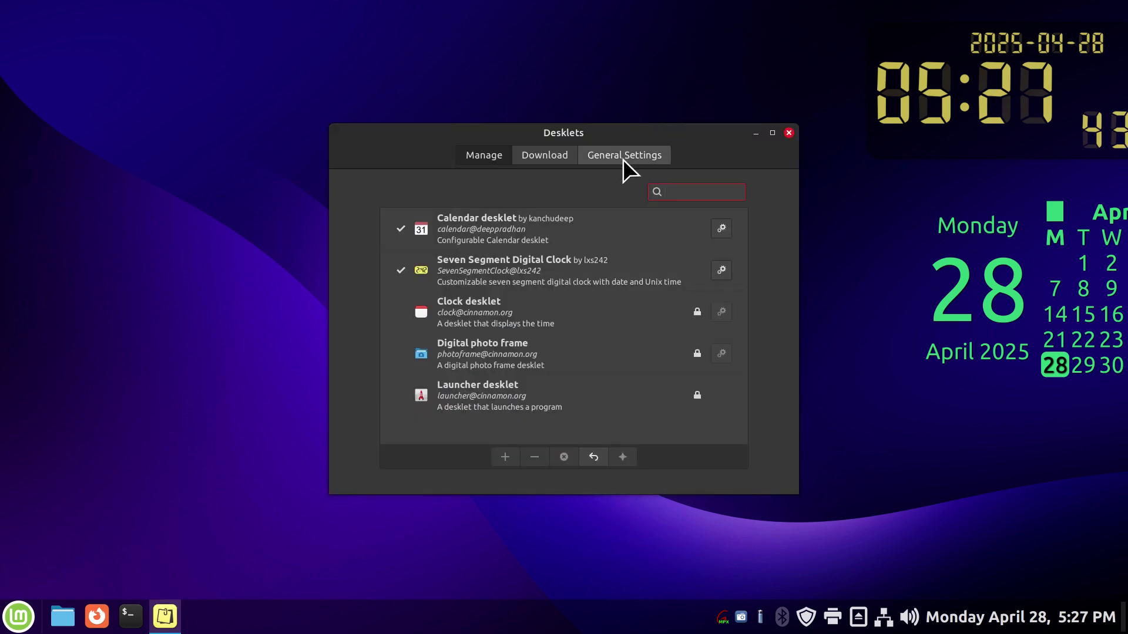
{"action": "left_click", "coordinate": [623, 160]}
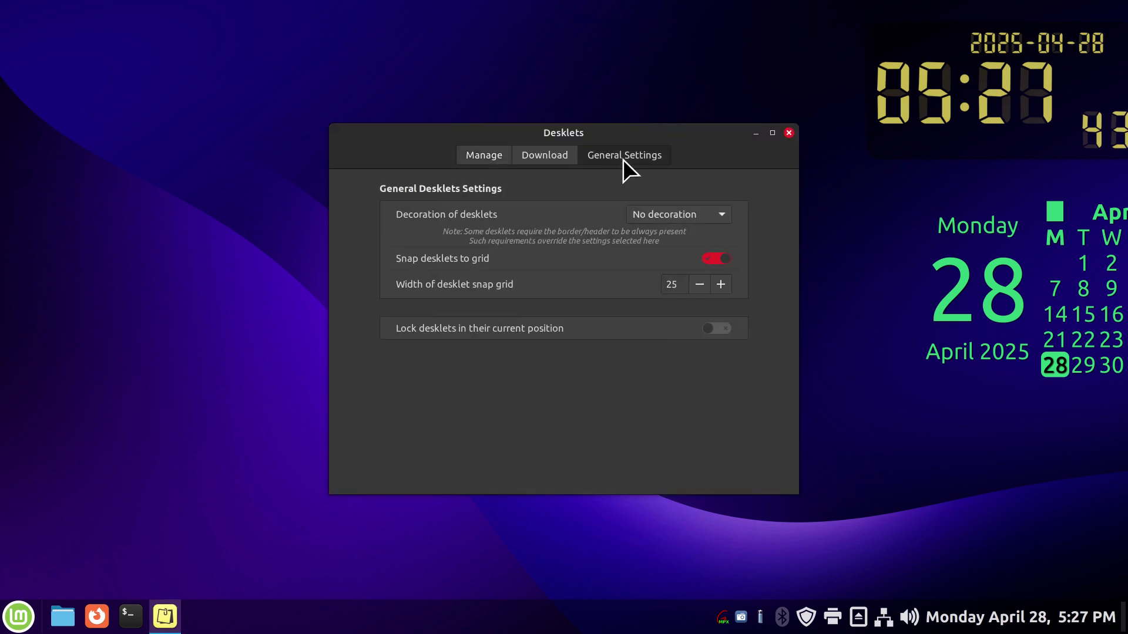
{"action": "left_click", "coordinate": [789, 133]}
- Drag the calendar to the upper left and the clock to the lower middle of the desktop
{"action": "left_click_drag", "start_coordinate": [995, 113], "coordinate": [140, 480]}
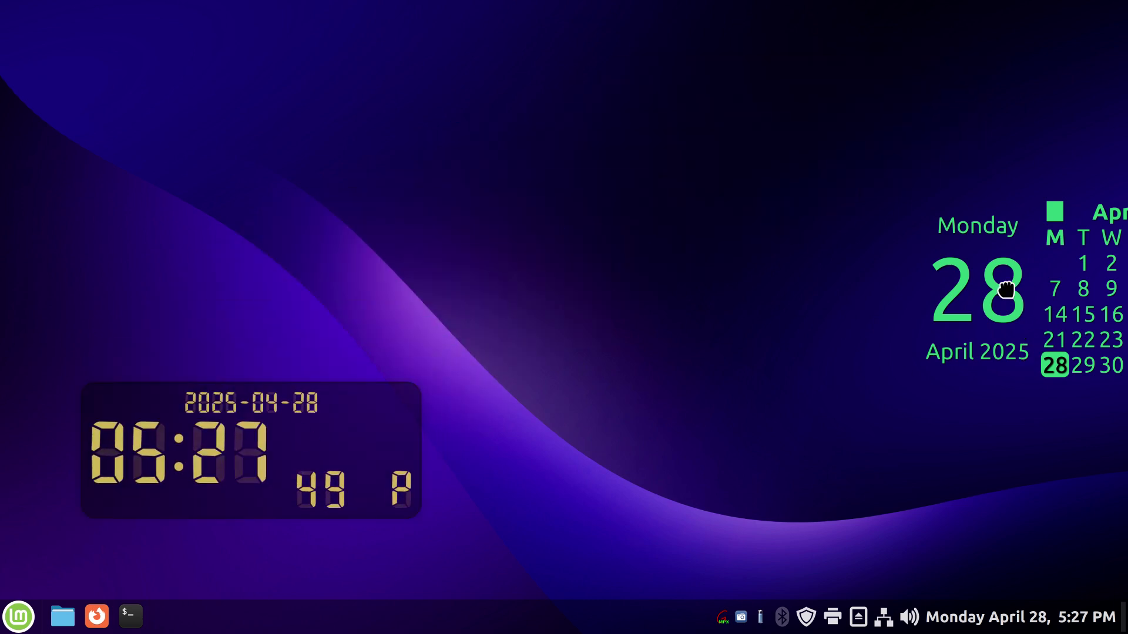
{"action": "left_click_drag", "start_coordinate": [1005, 290], "coordinate": [251, 173]}
{"action": "left_click_drag", "start_coordinate": [227, 461], "coordinate": [588, 441]}
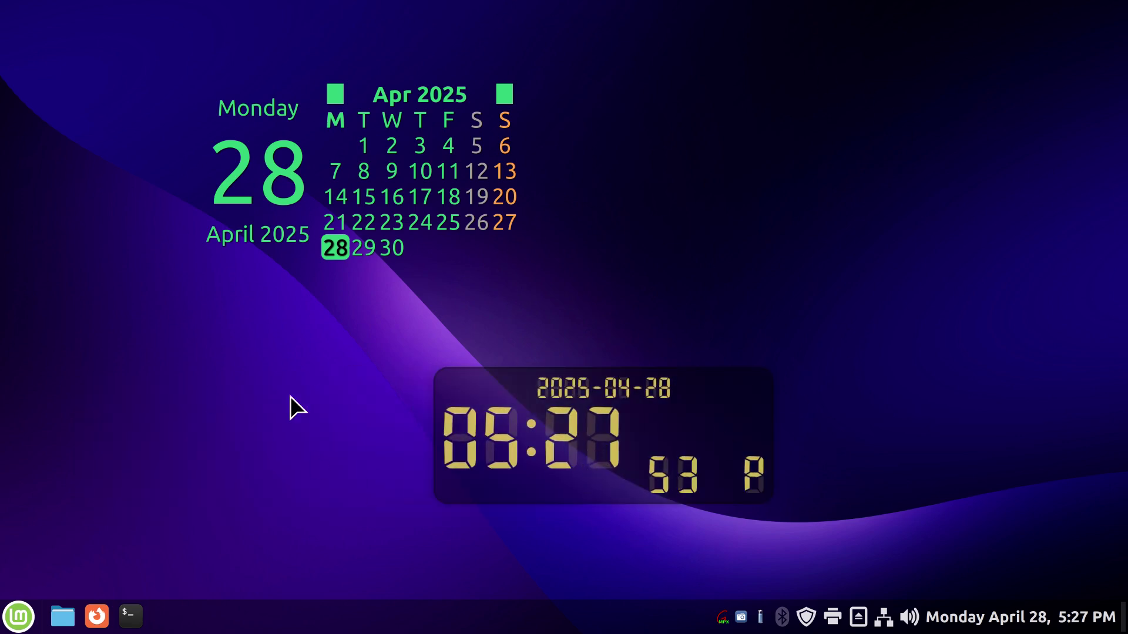
{"action": "right_click", "coordinate": [424, 623]}
{"action": "left_click", "coordinate": [440, 585]}
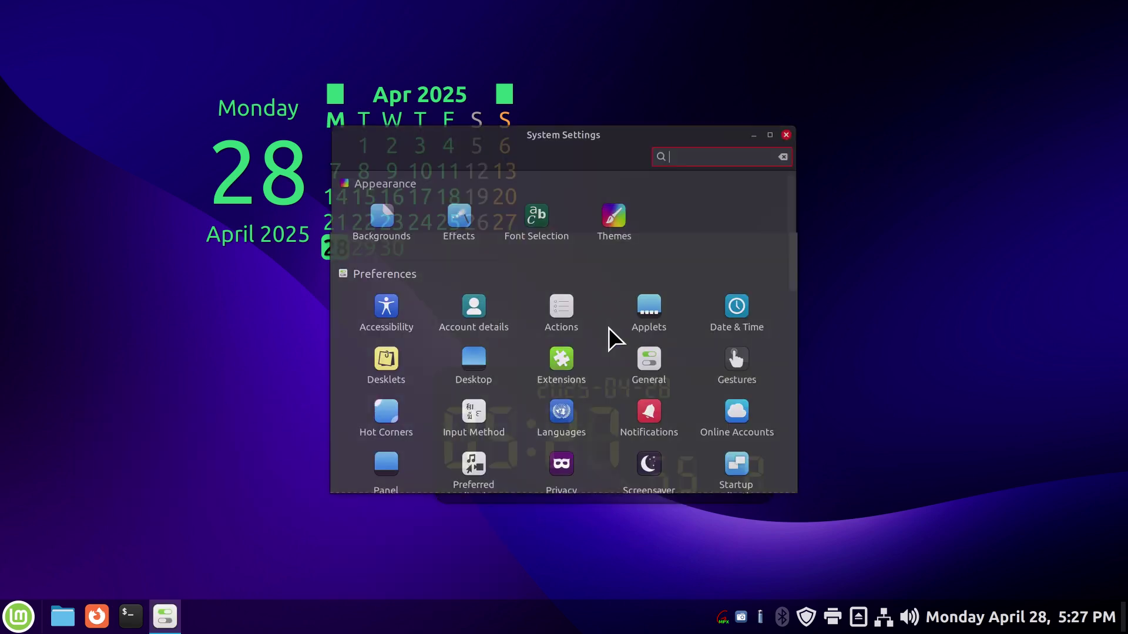
{"action": "scroll", "coordinate": [663, 450], "scroll_direction": "down", "scroll_amount": 3}
{"action": "scroll", "coordinate": [561, 463], "scroll_direction": "down", "scroll_amount": 4}
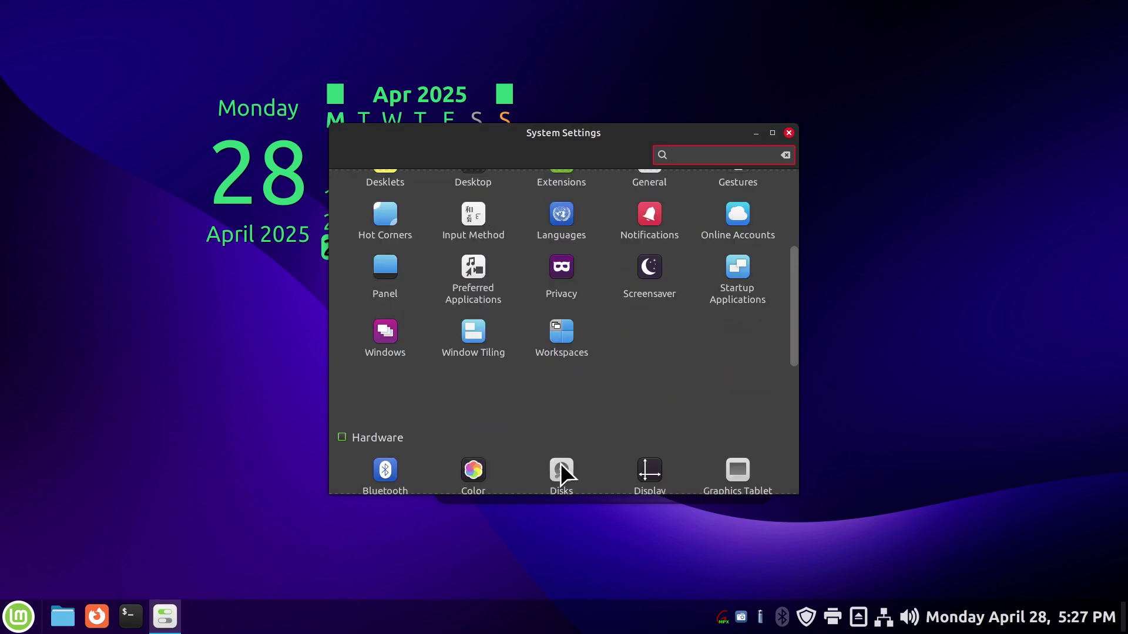
{"action": "scroll", "coordinate": [624, 485], "scroll_direction": "down", "scroll_amount": 3}
{"action": "left_click", "coordinate": [651, 387]}
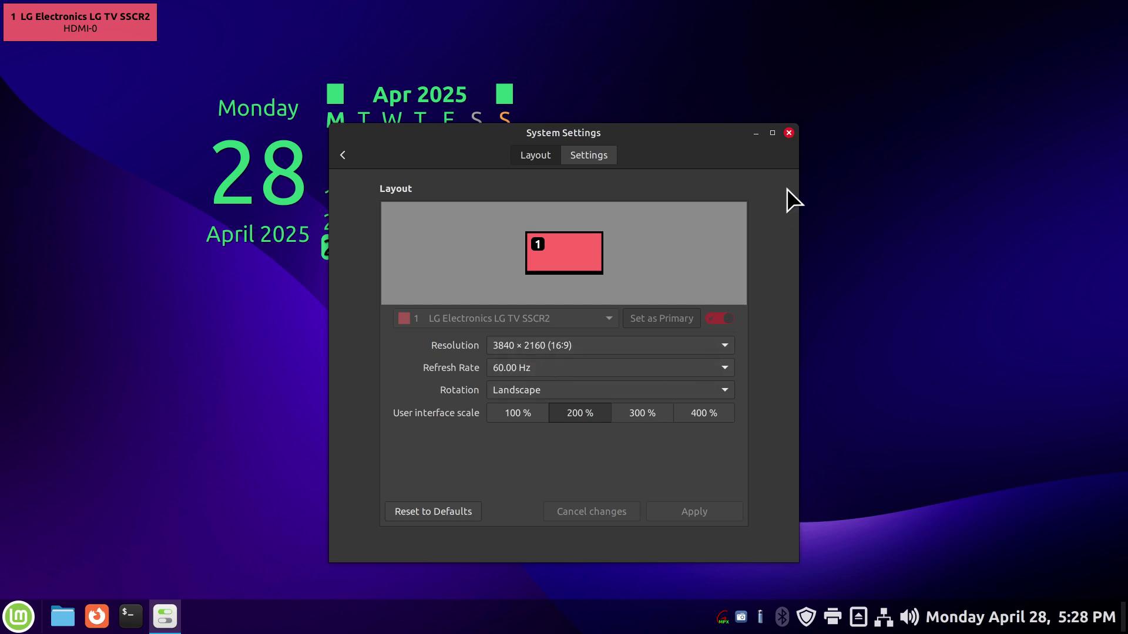
{"action": "left_click", "coordinate": [789, 132]}
- Apply the Orketal Milky Way wallpaper, with the calendar at upper right and the clock centred
{"action": "left_click_drag", "start_coordinate": [440, 164], "coordinate": [939, 165]}
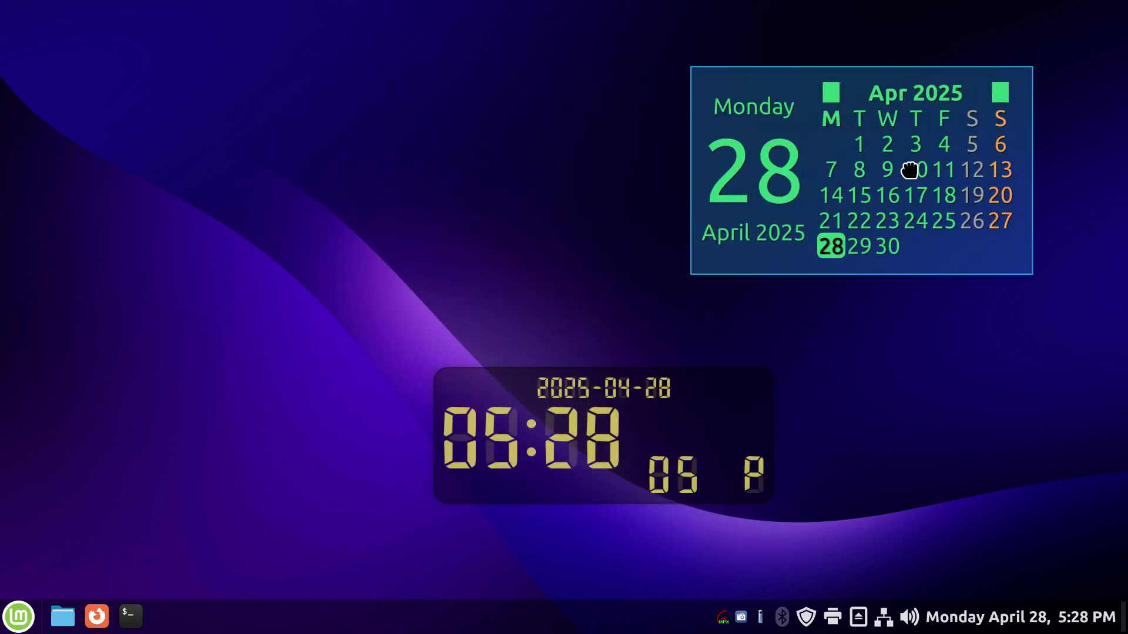
{"action": "left_click_drag", "start_coordinate": [711, 389], "coordinate": [495, 170]}
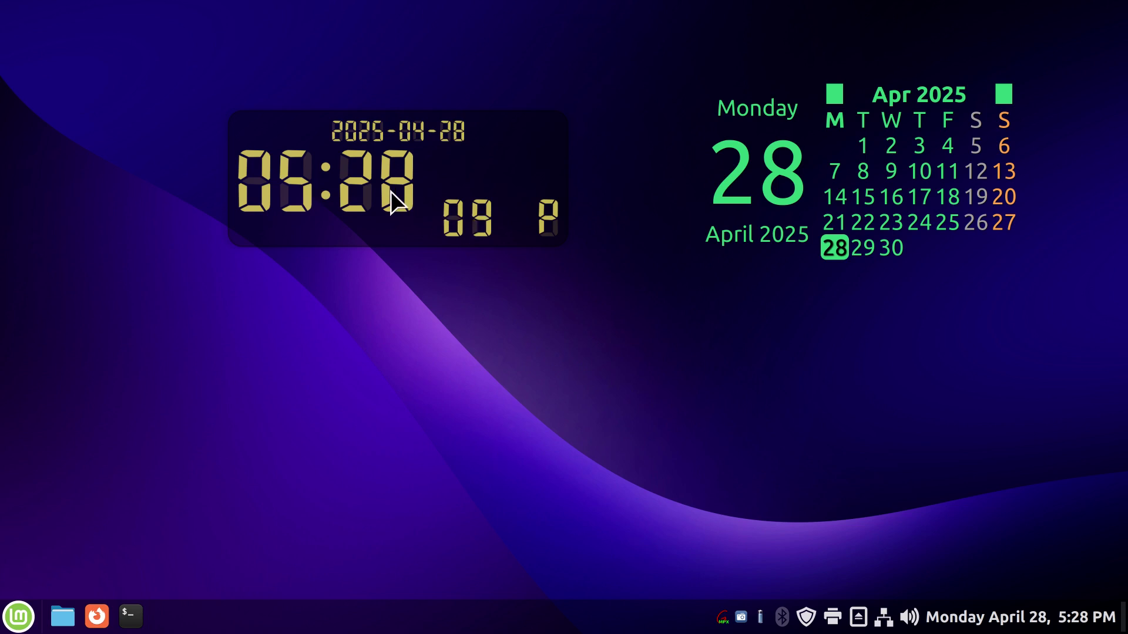
{"action": "right_click", "coordinate": [315, 369]}
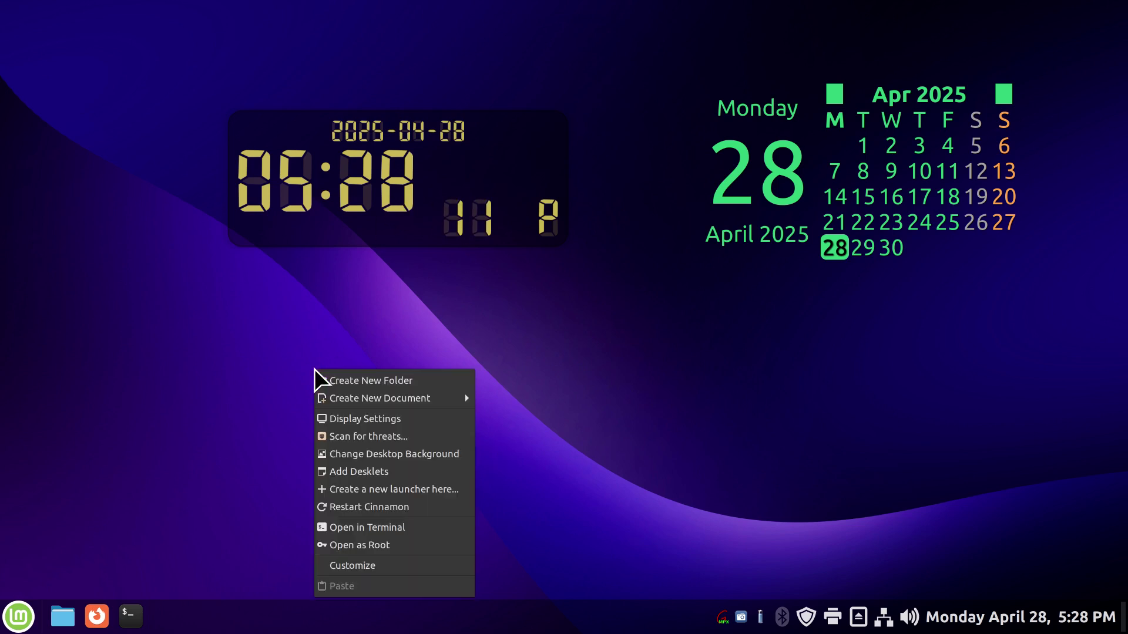
{"action": "left_click", "coordinate": [456, 453]}
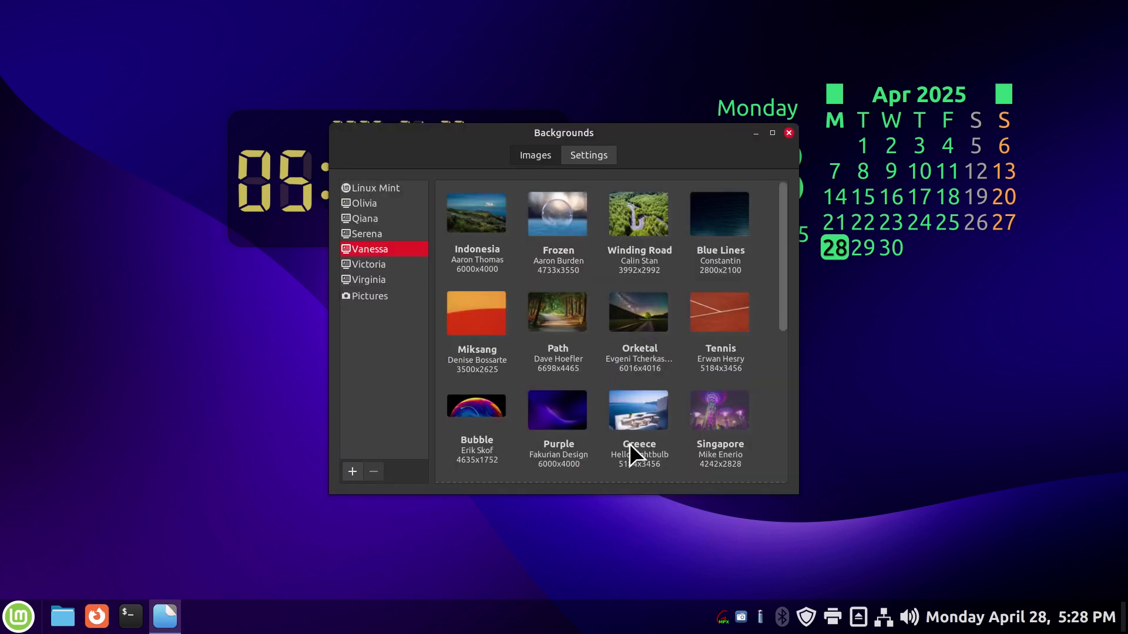
{"action": "scroll", "coordinate": [629, 443], "scroll_direction": "down", "scroll_amount": 2}
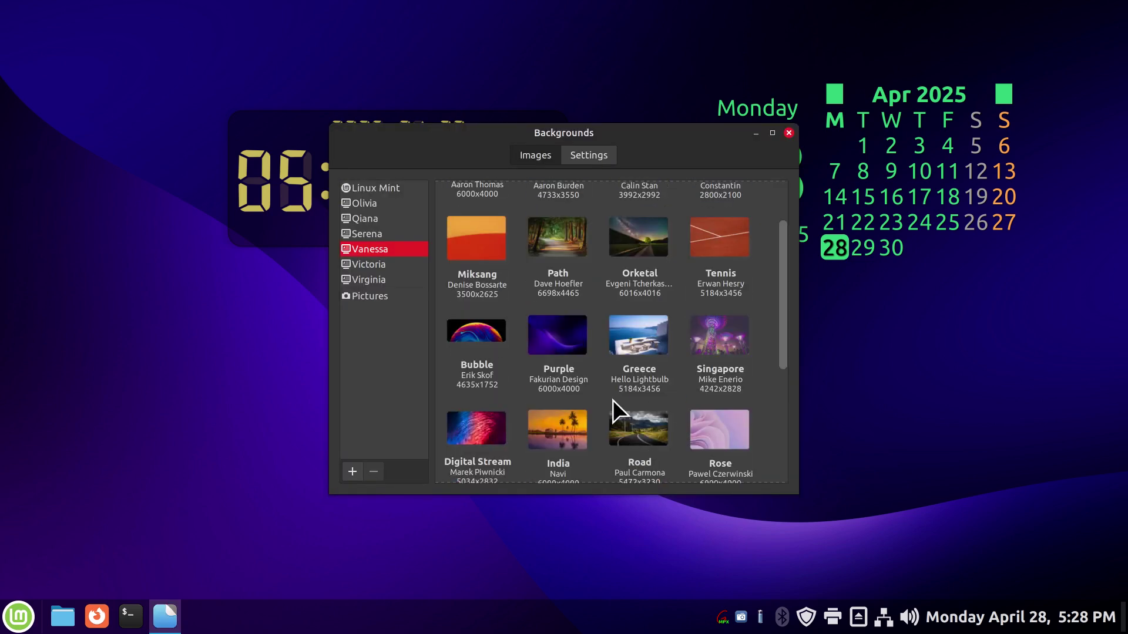
{"action": "scroll", "coordinate": [622, 365], "scroll_direction": "up", "scroll_amount": 2}
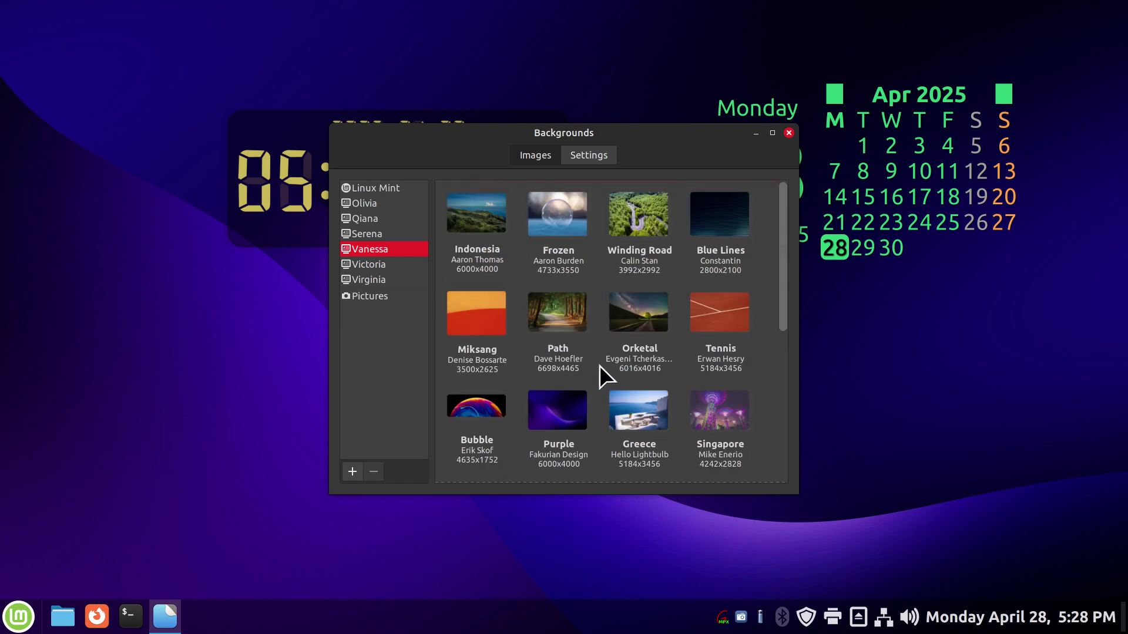
{"action": "left_click", "coordinate": [640, 300]}
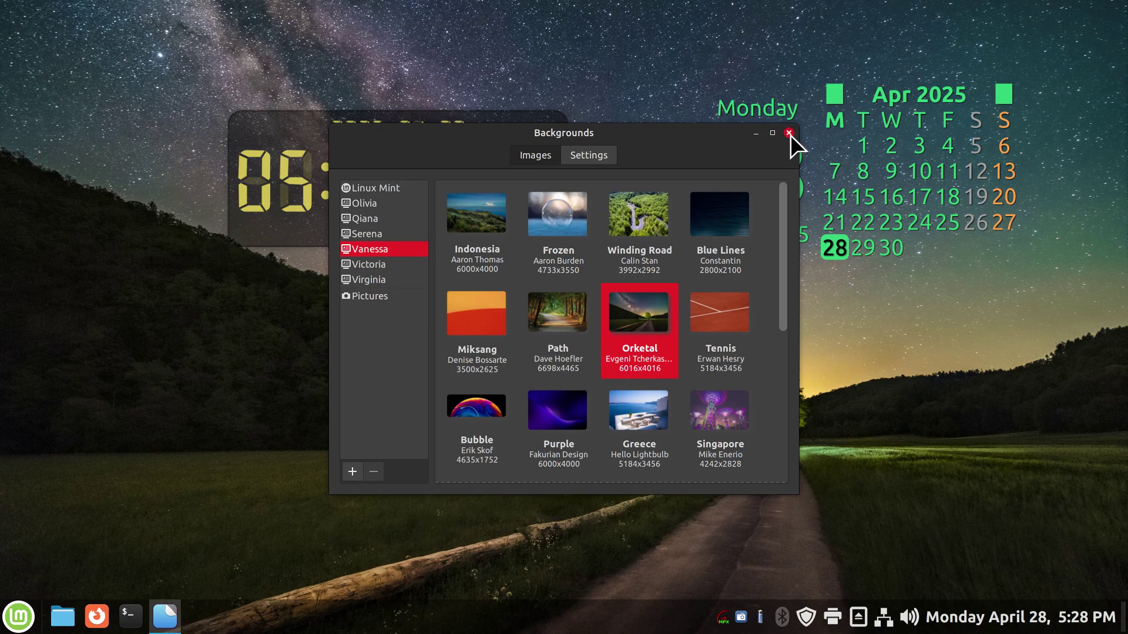
{"action": "left_click", "coordinate": [789, 133]}
{"action": "left_click_drag", "start_coordinate": [390, 191], "coordinate": [509, 378]}
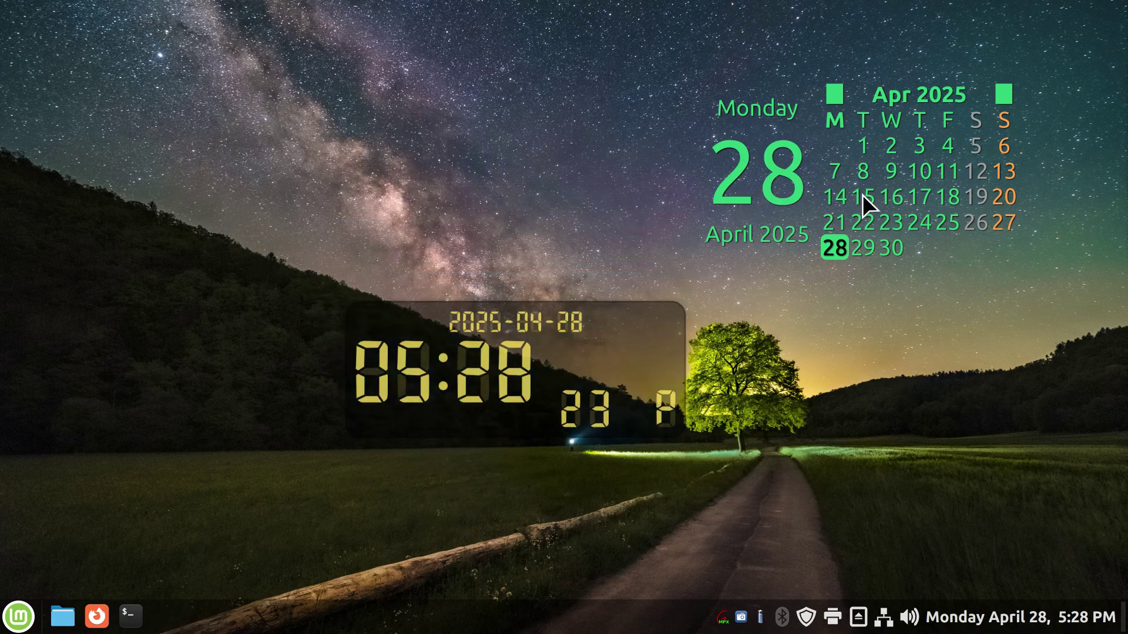
- Set the seven-segment clock's digit colour to green, then drag the clock beneath the calendar
{"action": "right_click", "coordinate": [472, 361]}
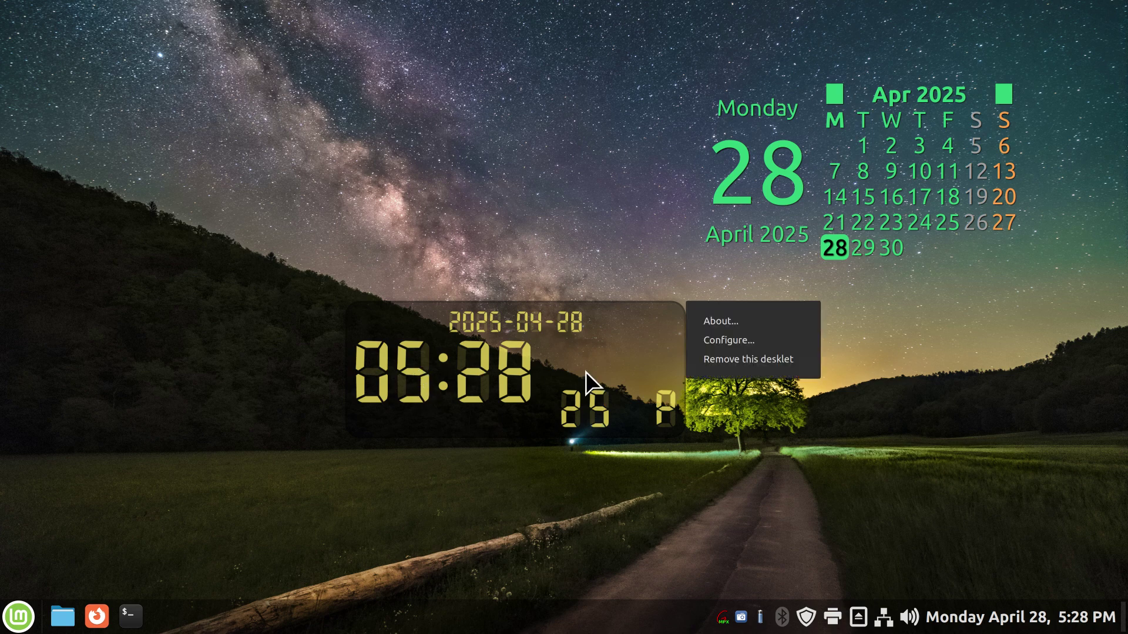
{"action": "left_click", "coordinate": [749, 340]}
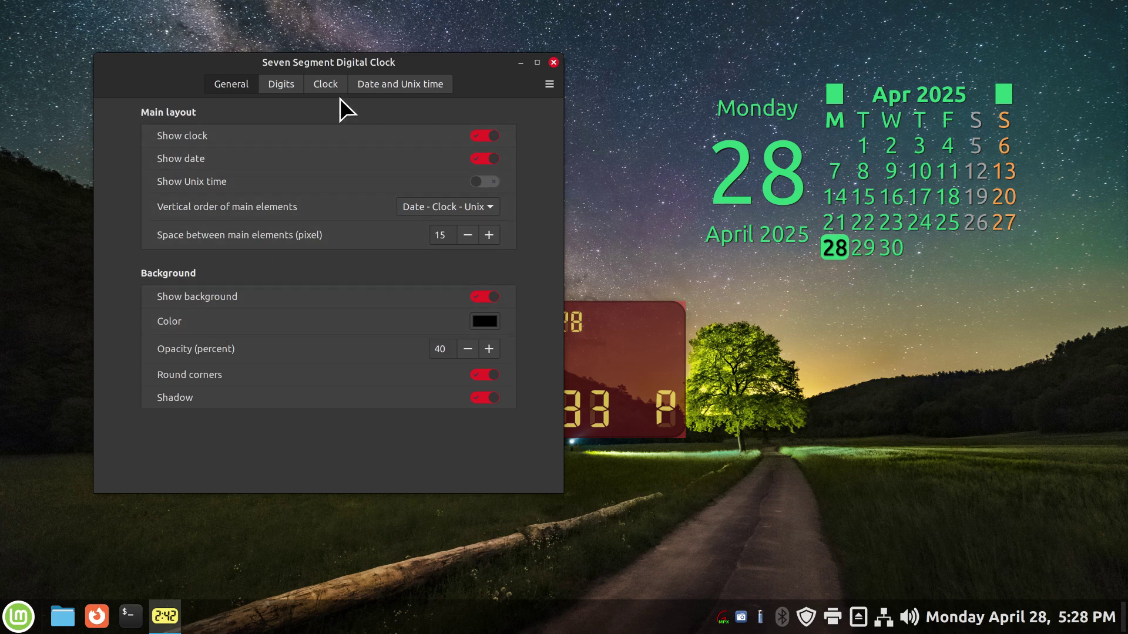
{"action": "left_click", "coordinate": [277, 83]}
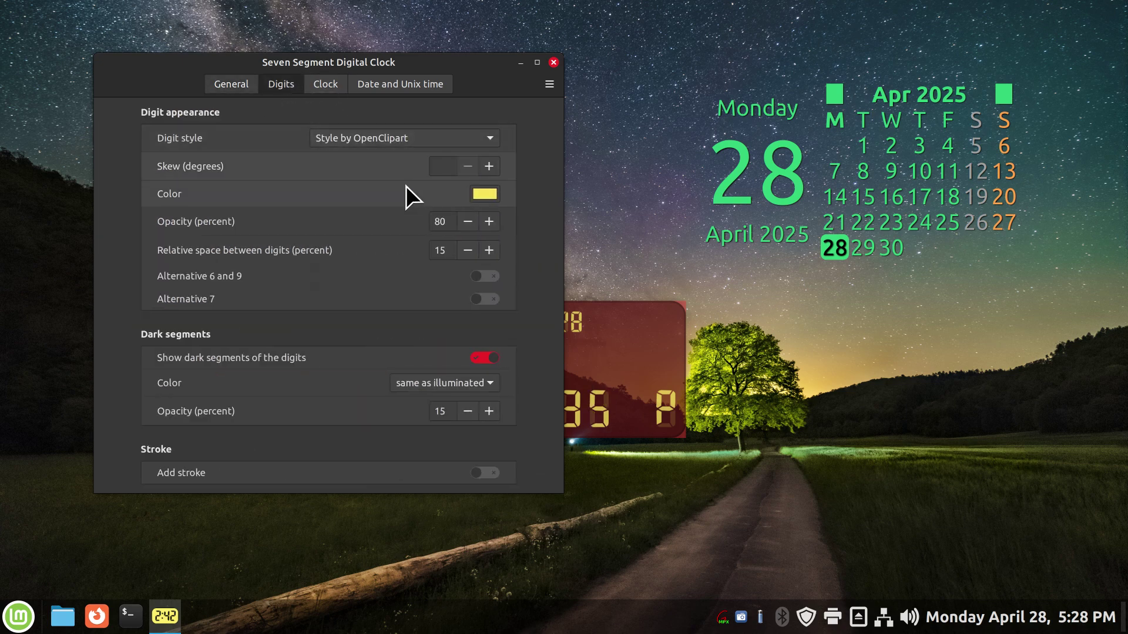
{"action": "left_click_drag", "start_coordinate": [498, 78], "coordinate": [1063, 160]}
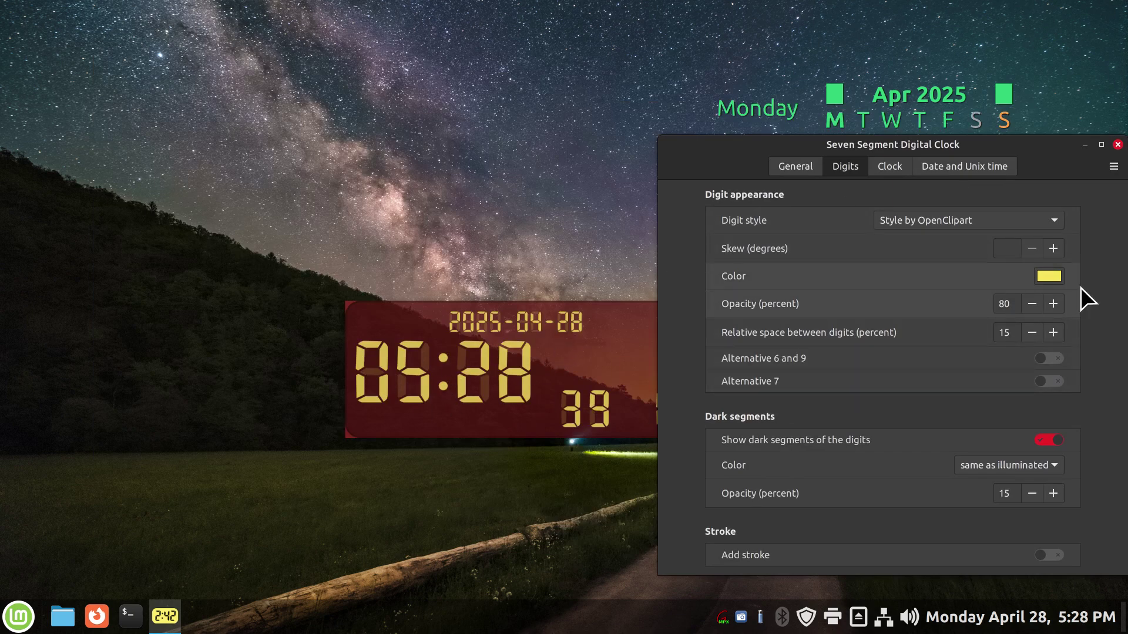
{"action": "left_click", "coordinate": [1045, 280]}
{"action": "left_click", "coordinate": [802, 366]}
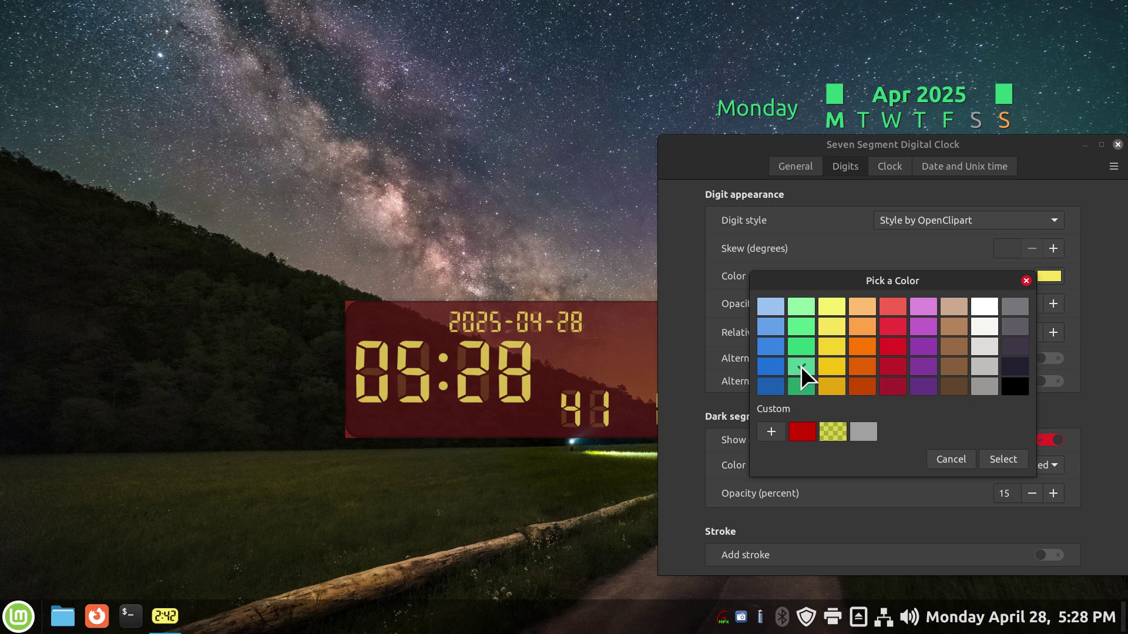
{"action": "left_click", "coordinate": [1008, 458]}
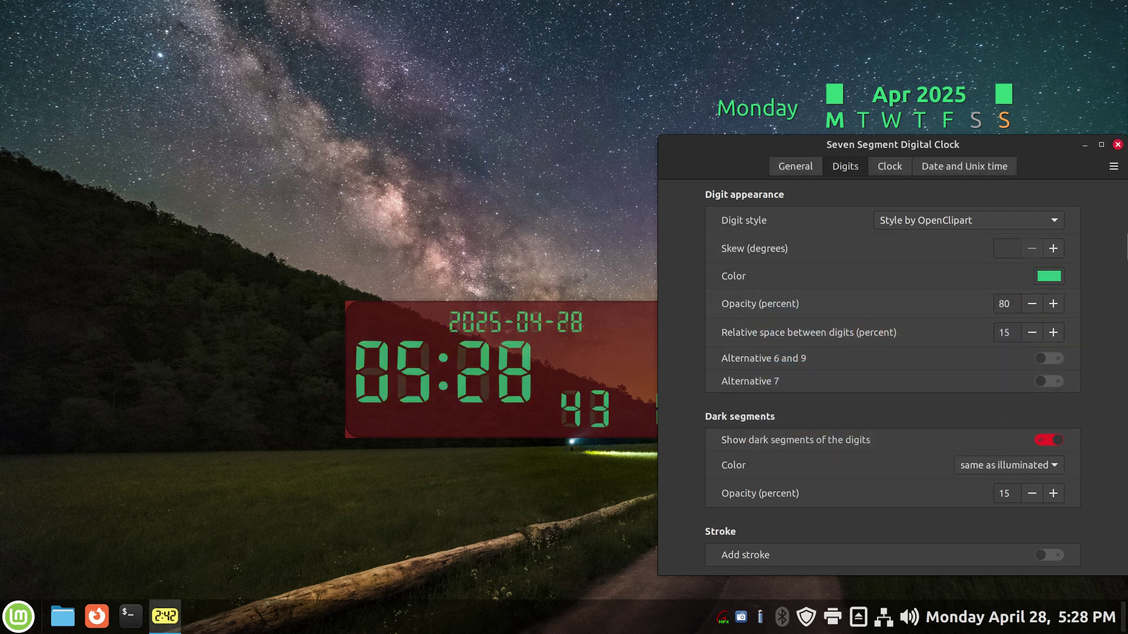
{"action": "left_click", "coordinate": [1118, 144]}
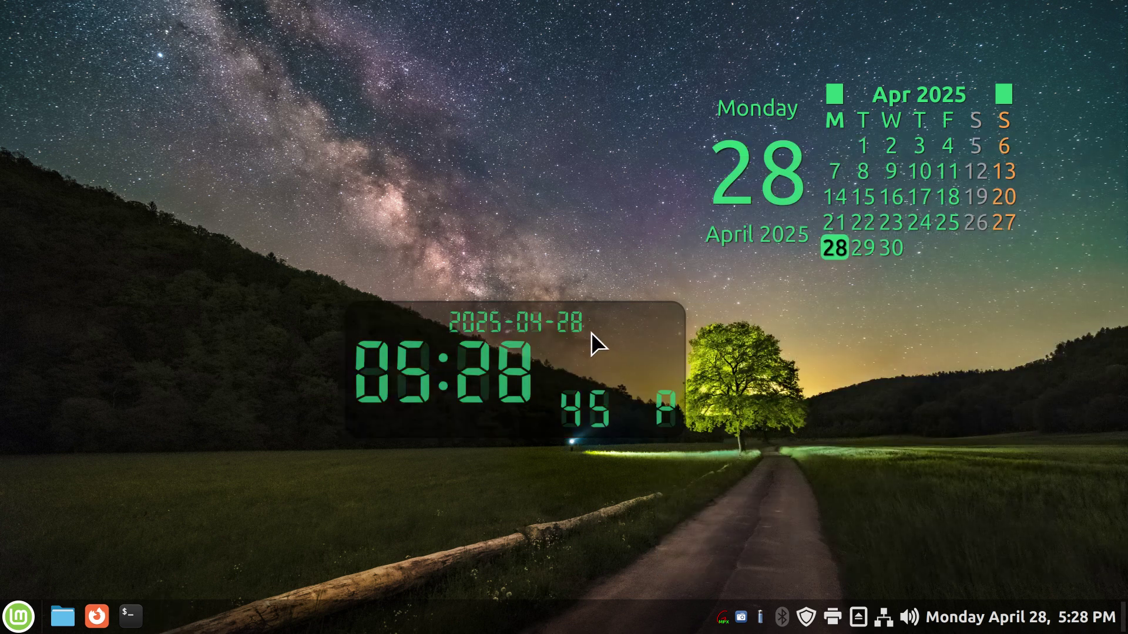
{"action": "left_click_drag", "start_coordinate": [592, 352], "coordinate": [899, 333]}
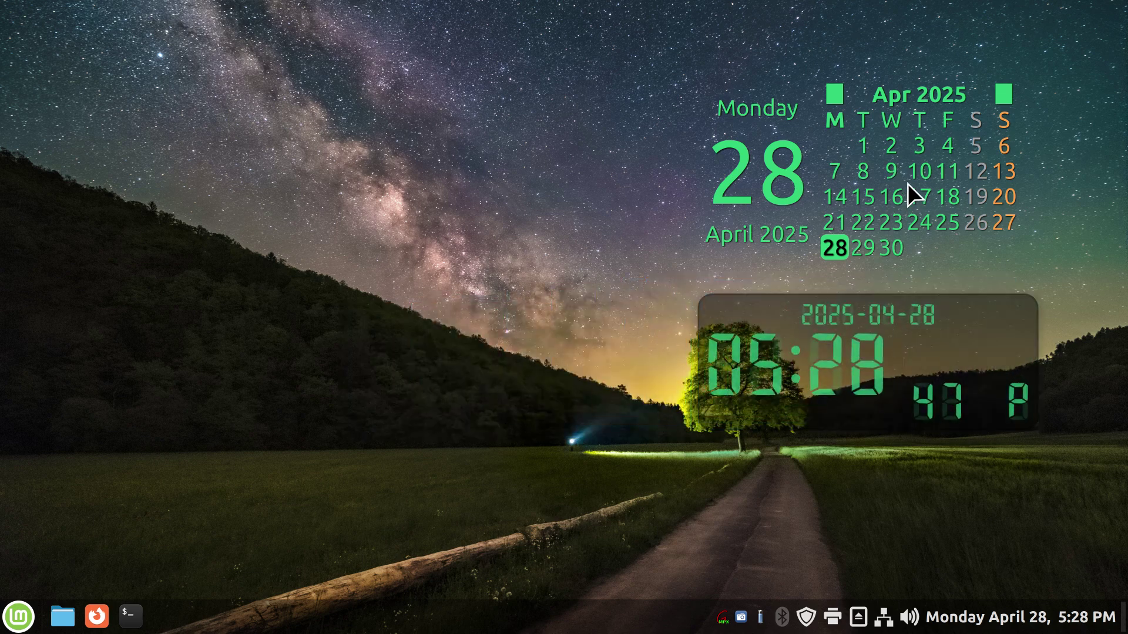
- Change the calendar desklet's Text colour setting from green to yellow
{"action": "right_click", "coordinate": [878, 175]}
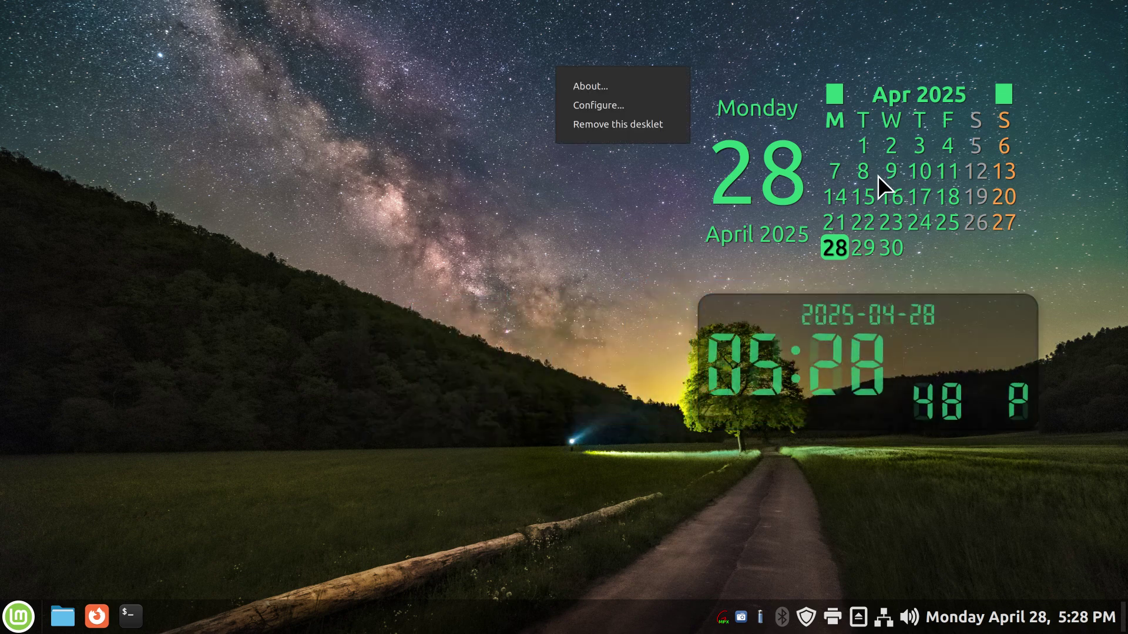
{"action": "left_click", "coordinate": [612, 98]}
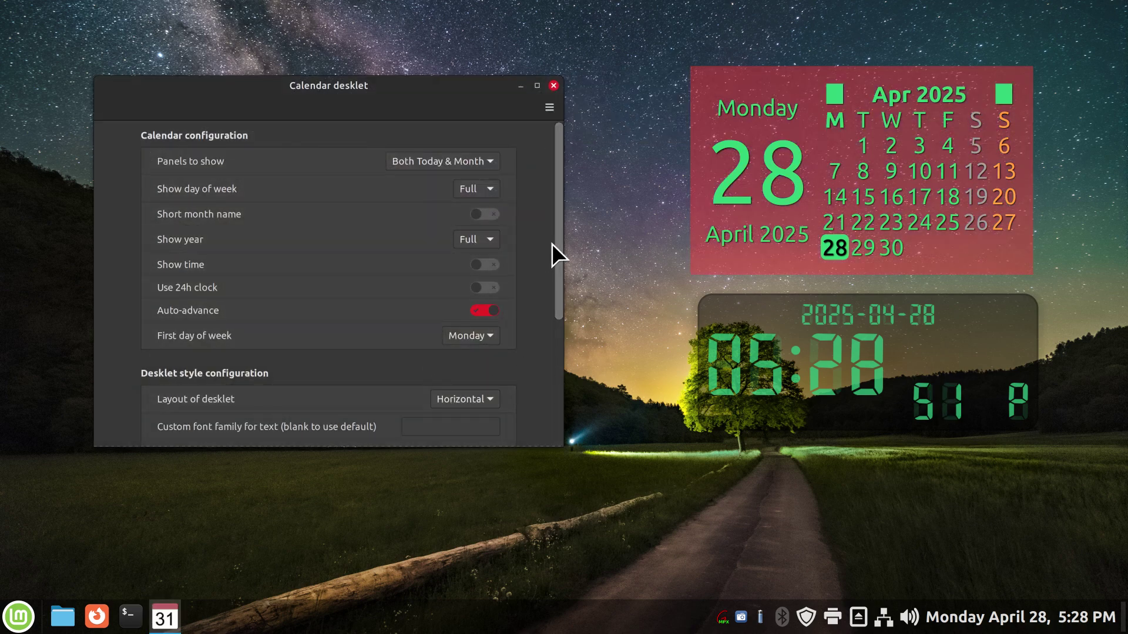
{"action": "left_click_drag", "start_coordinate": [558, 273], "coordinate": [563, 401]}
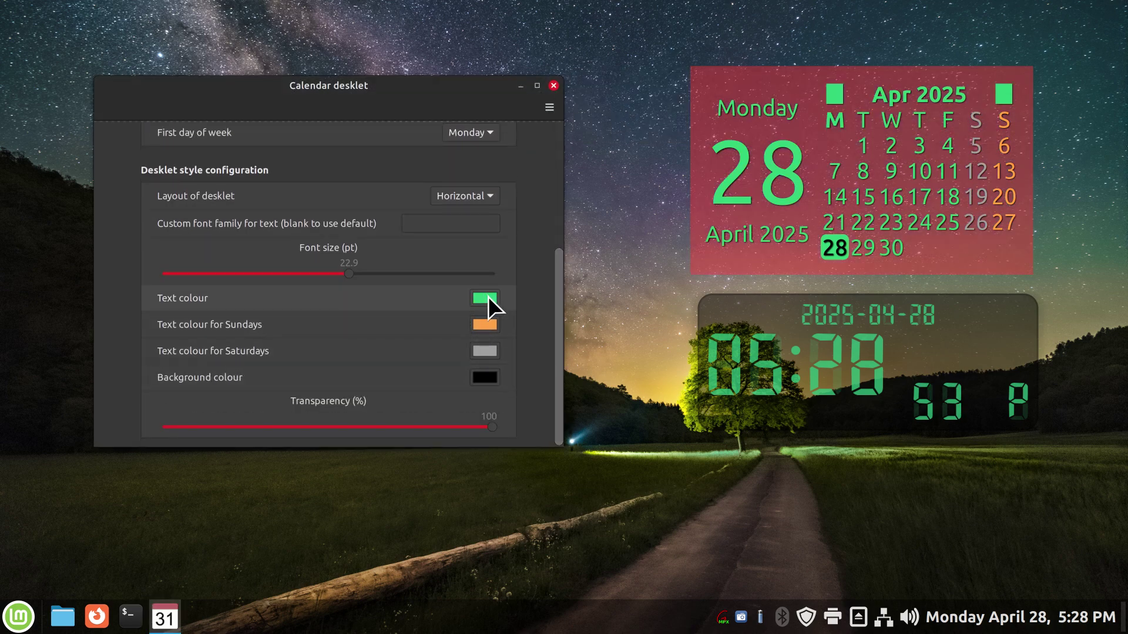
{"action": "left_click", "coordinate": [486, 297]}
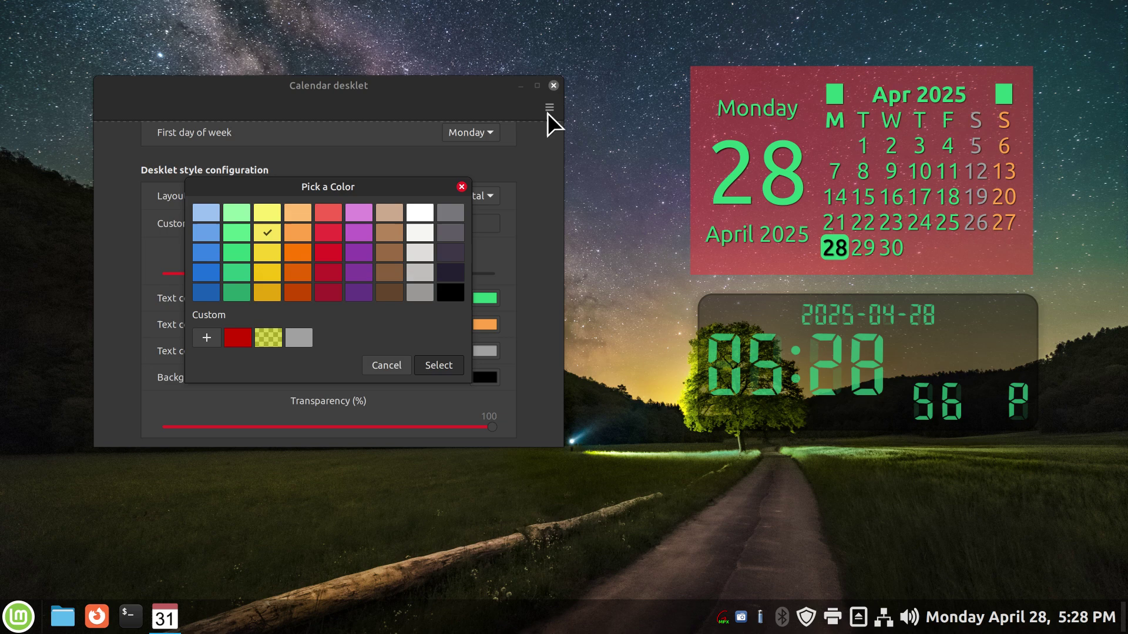
{"action": "left_click", "coordinate": [442, 365]}
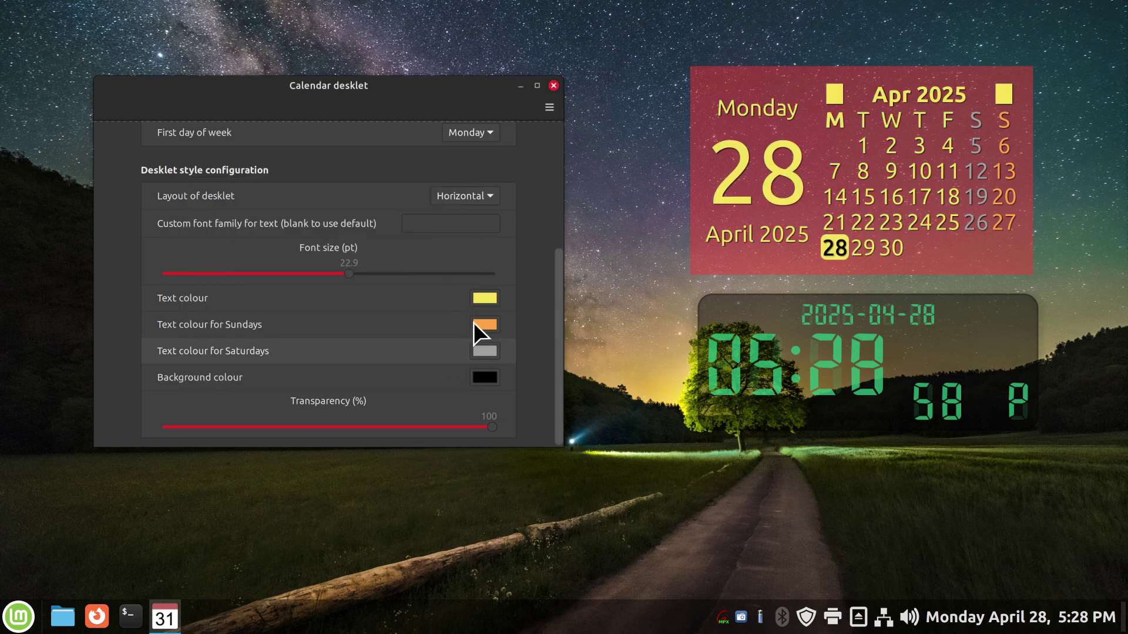
{"action": "left_click", "coordinate": [553, 85]}
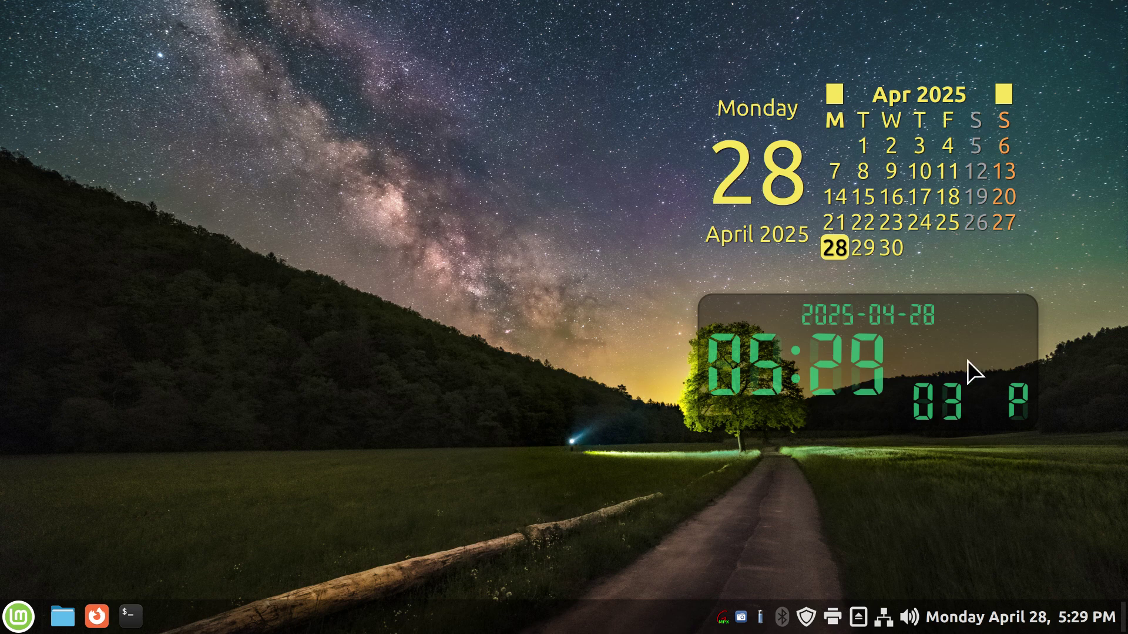
- Set the clock's Background Opacity to 5, then nudge the clock slightly down and right
{"action": "right_click", "coordinate": [746, 310]}
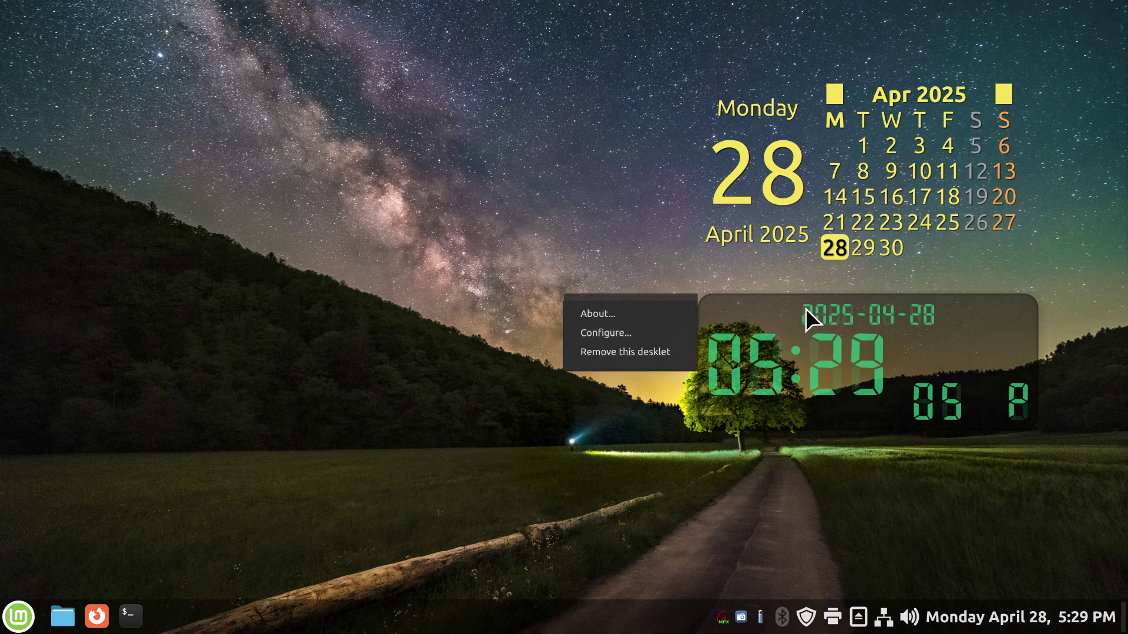
{"action": "left_click", "coordinate": [611, 330]}
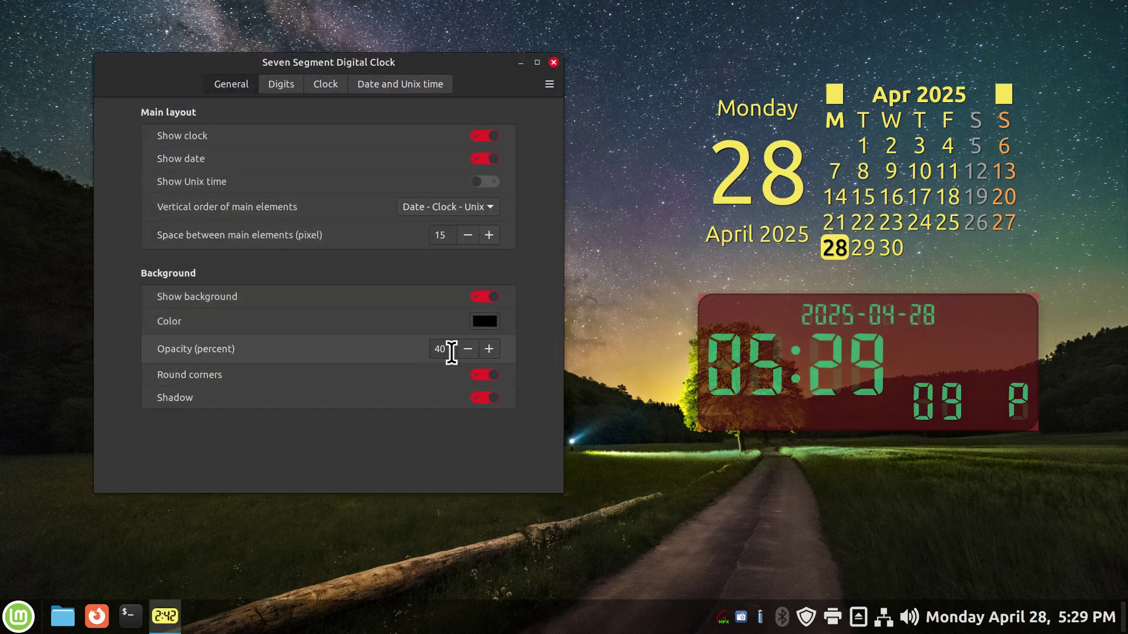
{"action": "left_click_drag", "start_coordinate": [451, 351], "coordinate": [416, 347]}
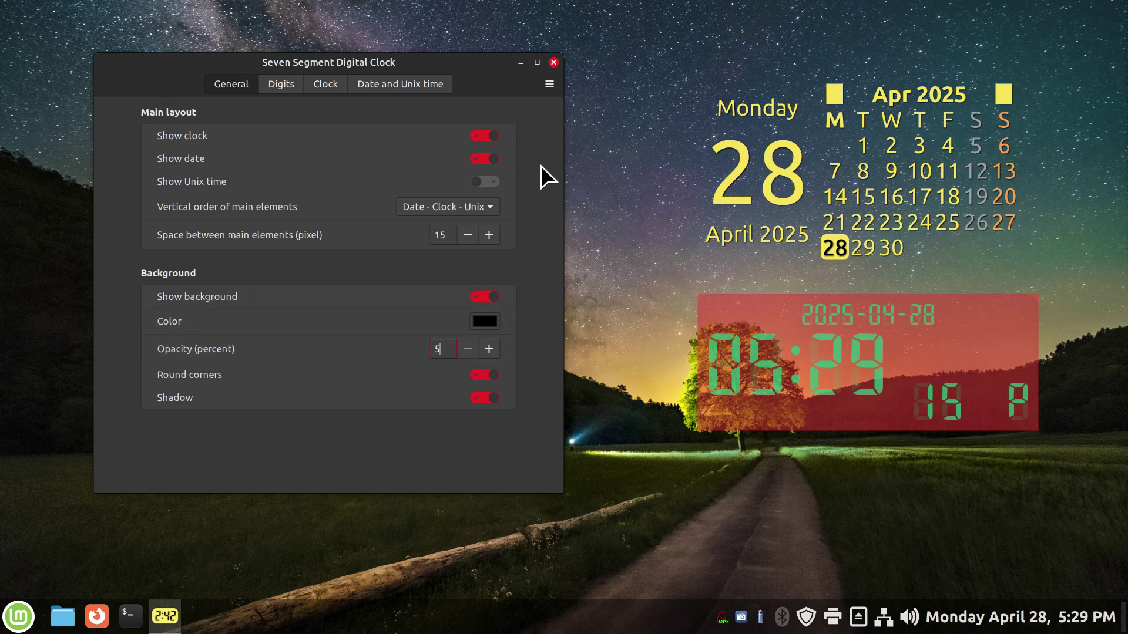
{"action": "left_click", "coordinate": [555, 62]}
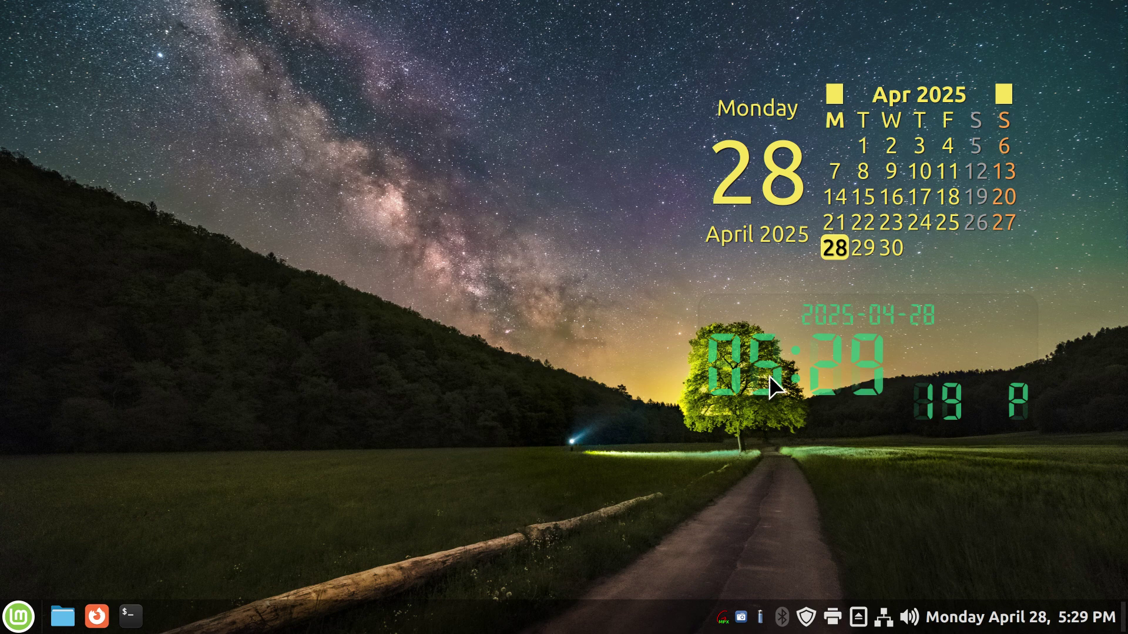
{"action": "left_click_drag", "start_coordinate": [769, 379], "coordinate": [817, 397]}
{"action": "right_click", "coordinate": [375, 419]}
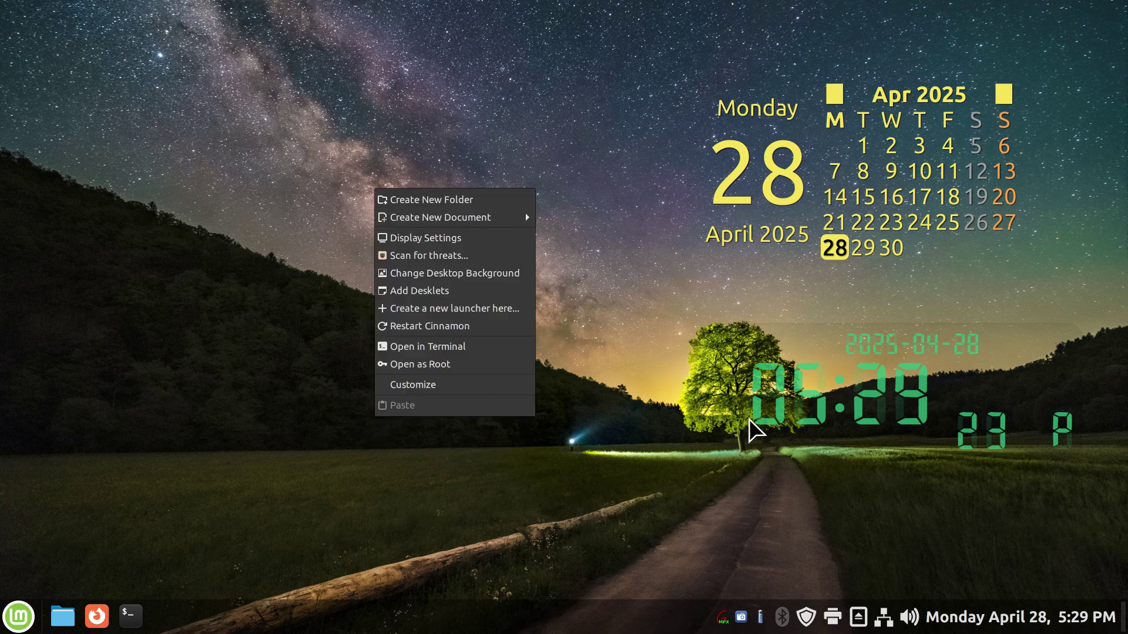
{"action": "left_click", "coordinate": [830, 383]}
{"action": "right_click", "coordinate": [829, 382]}
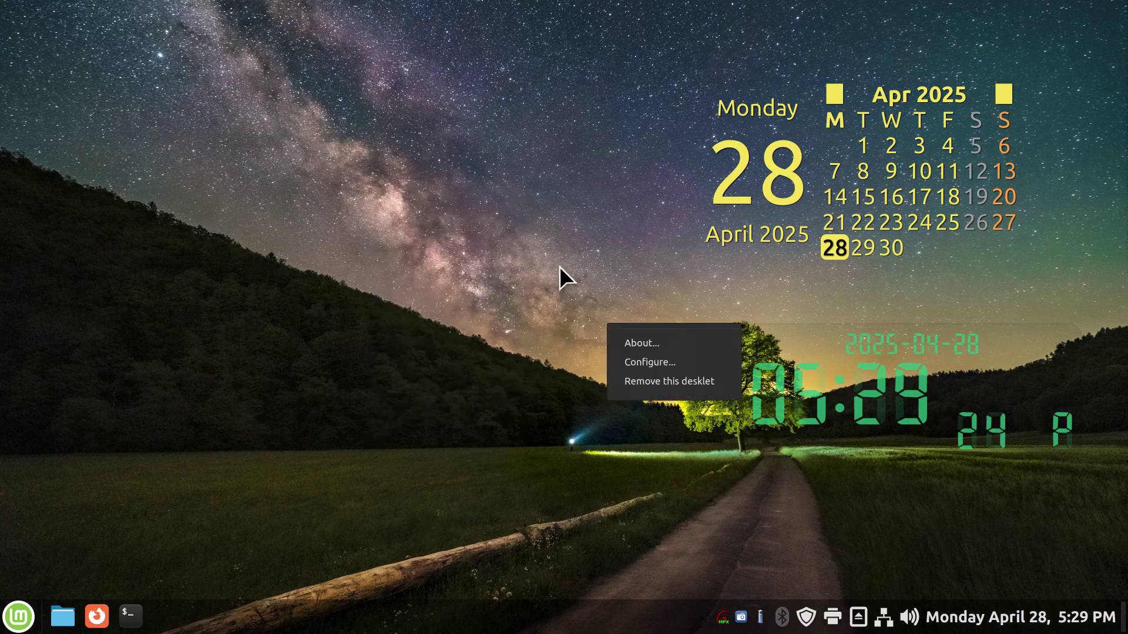
{"action": "left_click", "coordinate": [676, 363]}
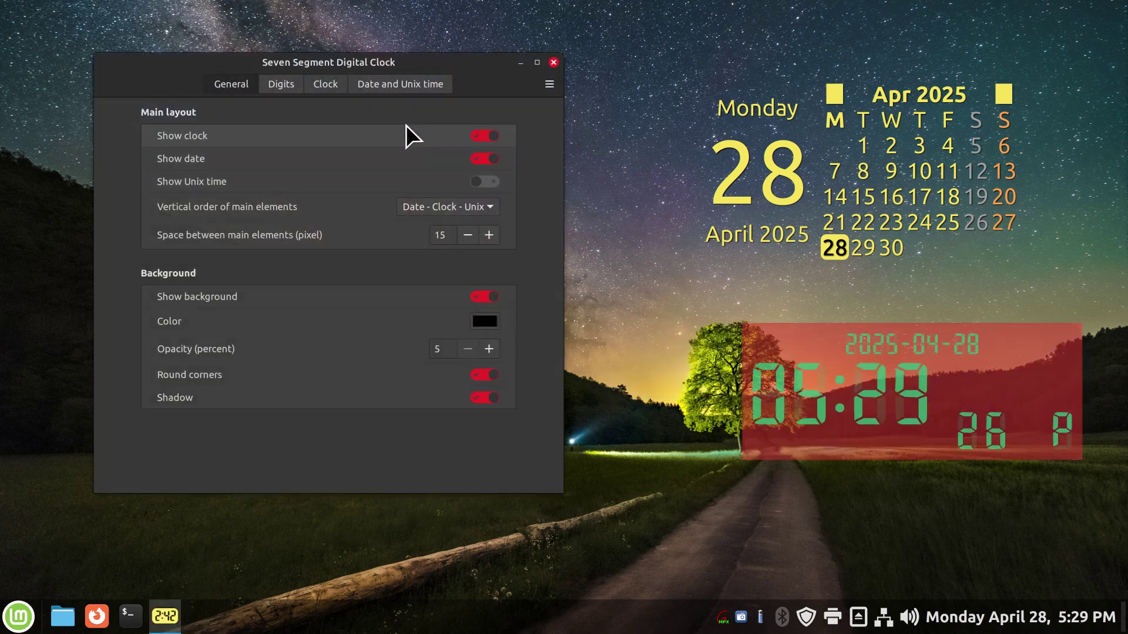
{"action": "left_click", "coordinate": [288, 90]}
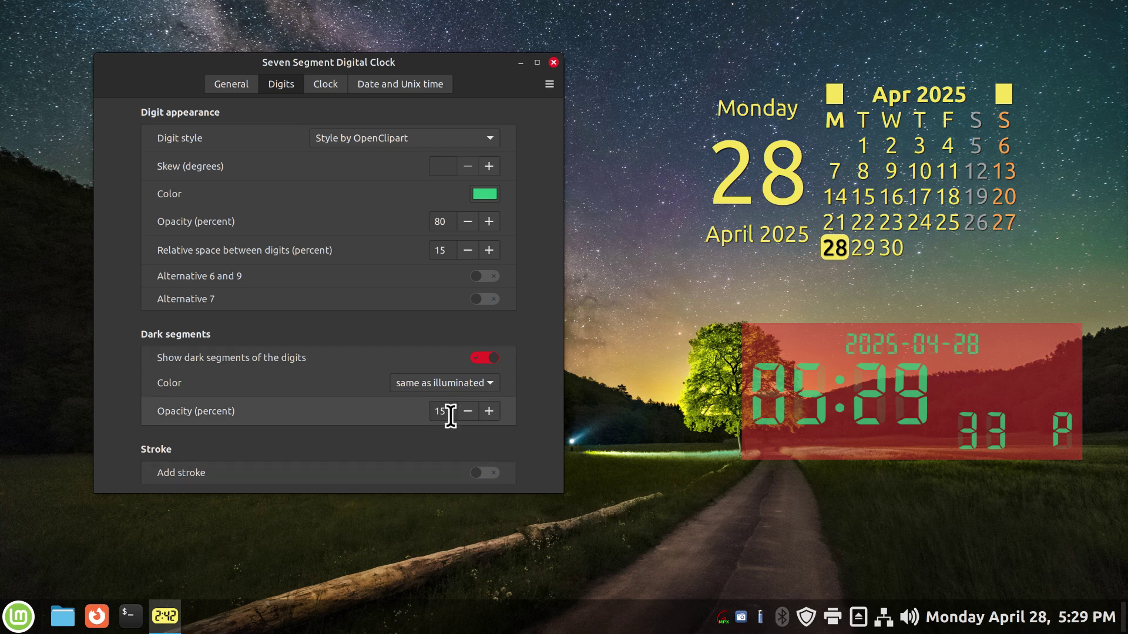
{"action": "left_click", "coordinate": [243, 88]}
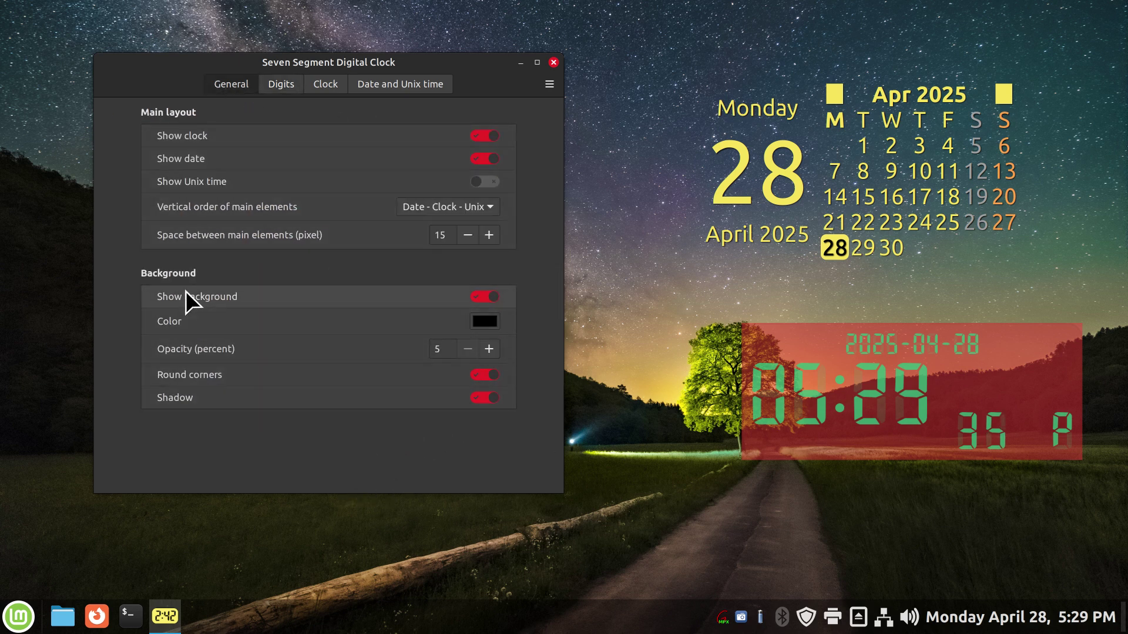
{"action": "left_click", "coordinate": [329, 86]}
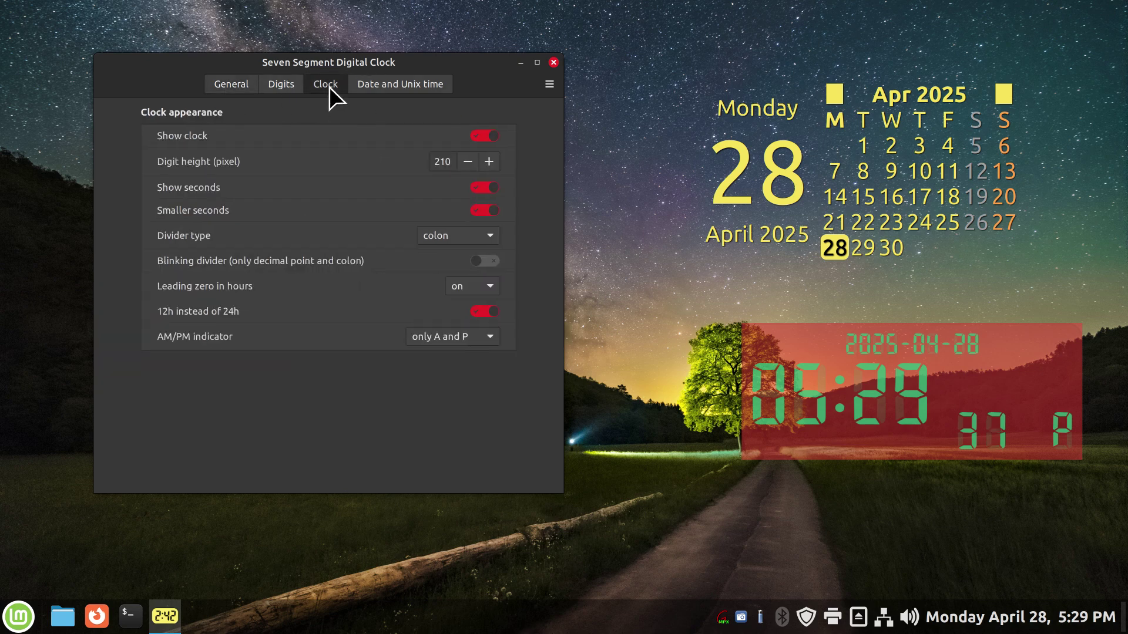
{"action": "left_click", "coordinate": [390, 84]}
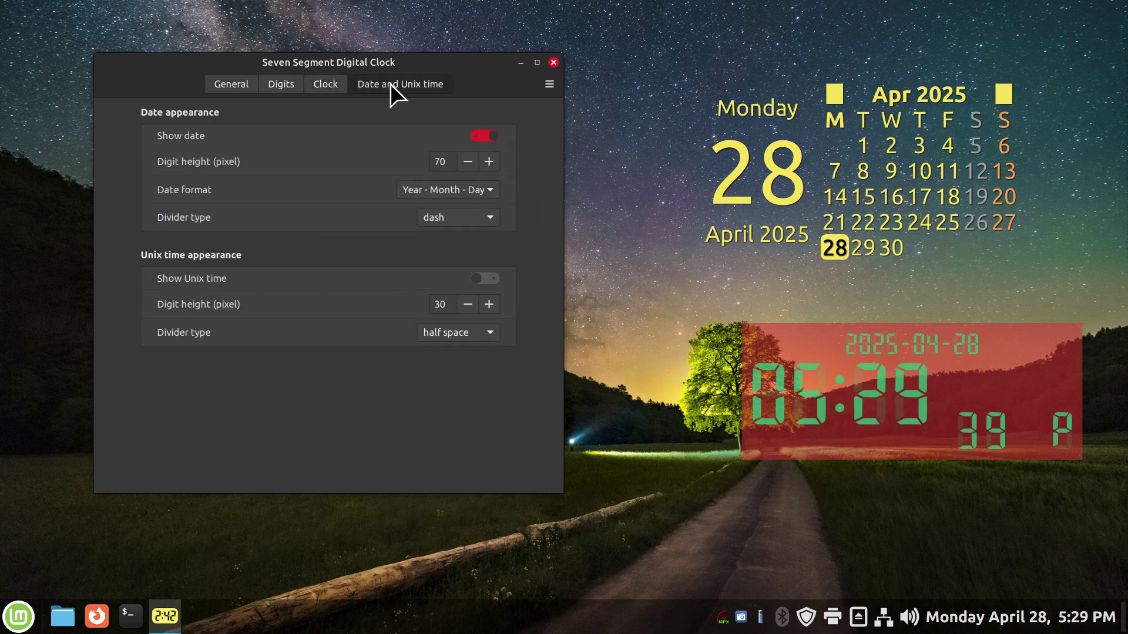
{"action": "left_click", "coordinate": [315, 81]}
{"action": "left_click", "coordinate": [286, 84]}
{"action": "left_click", "coordinate": [245, 86]}
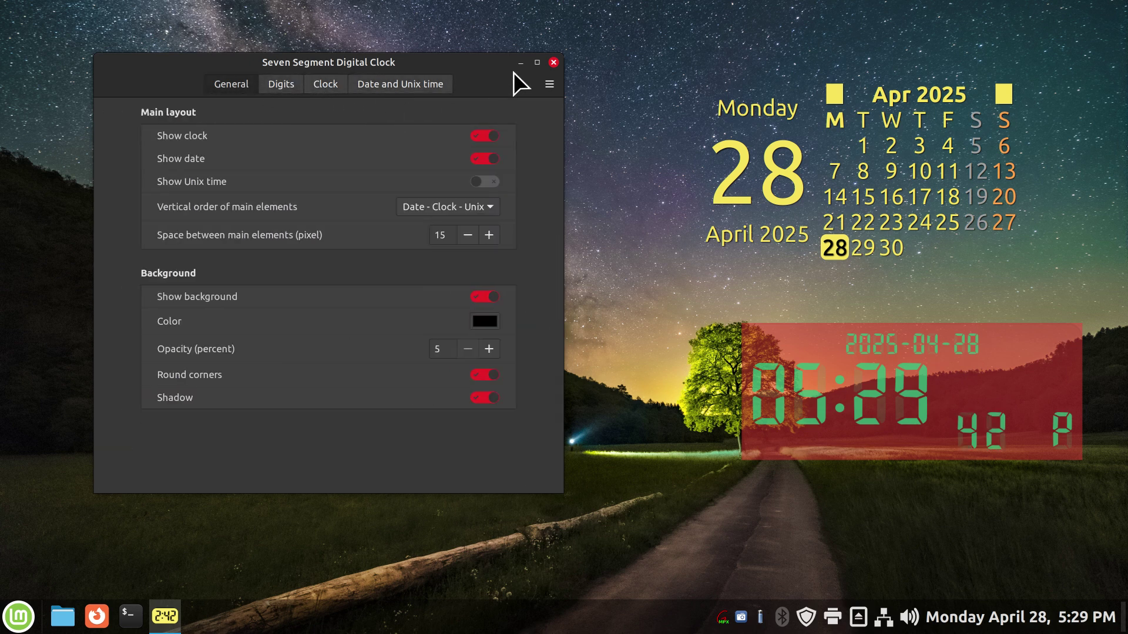
{"action": "left_click", "coordinate": [553, 62]}
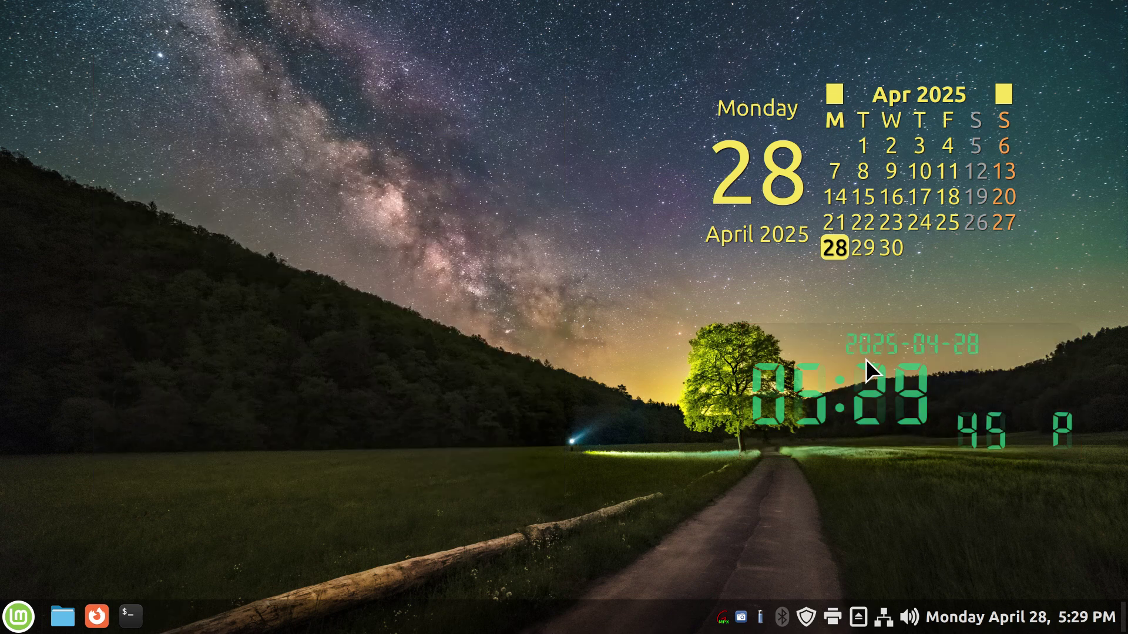
- Drag the green clock left above the hillside, then down into the lower-left corner
{"action": "left_click_drag", "start_coordinate": [879, 355], "coordinate": [284, 310]}
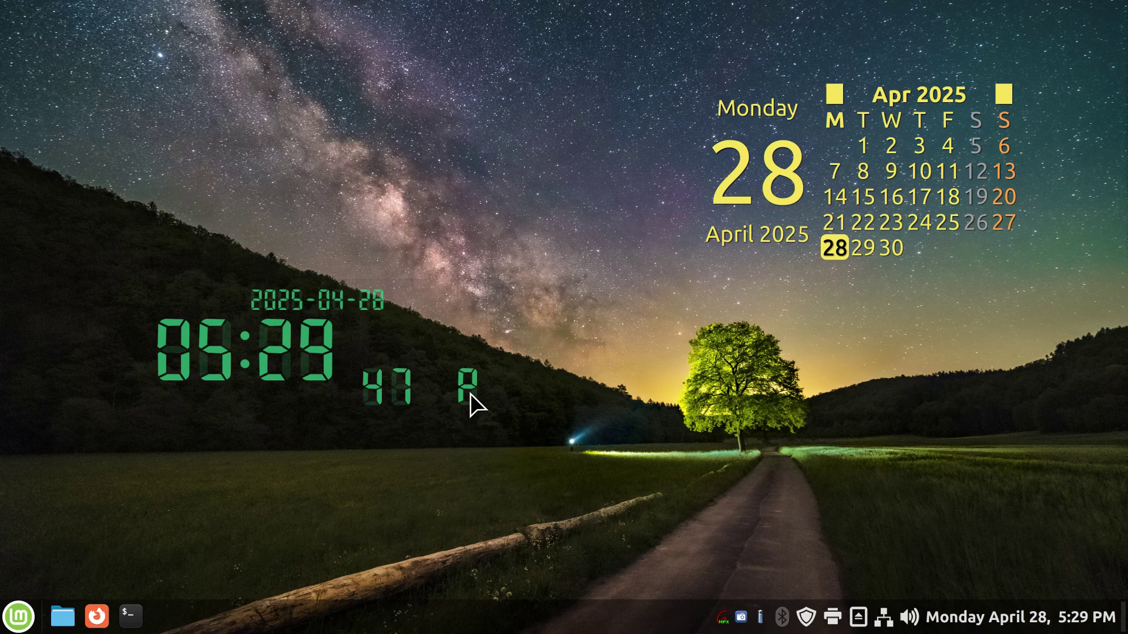
{"action": "left_click_drag", "start_coordinate": [305, 357], "coordinate": [166, 423]}
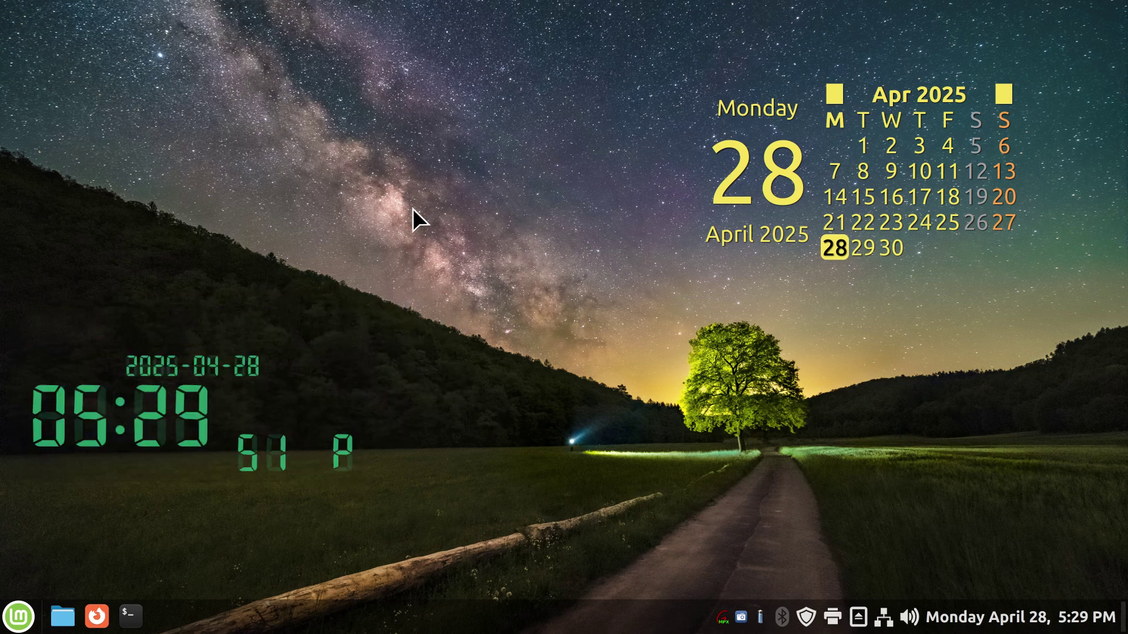
{"action": "right_click", "coordinate": [531, 178]}
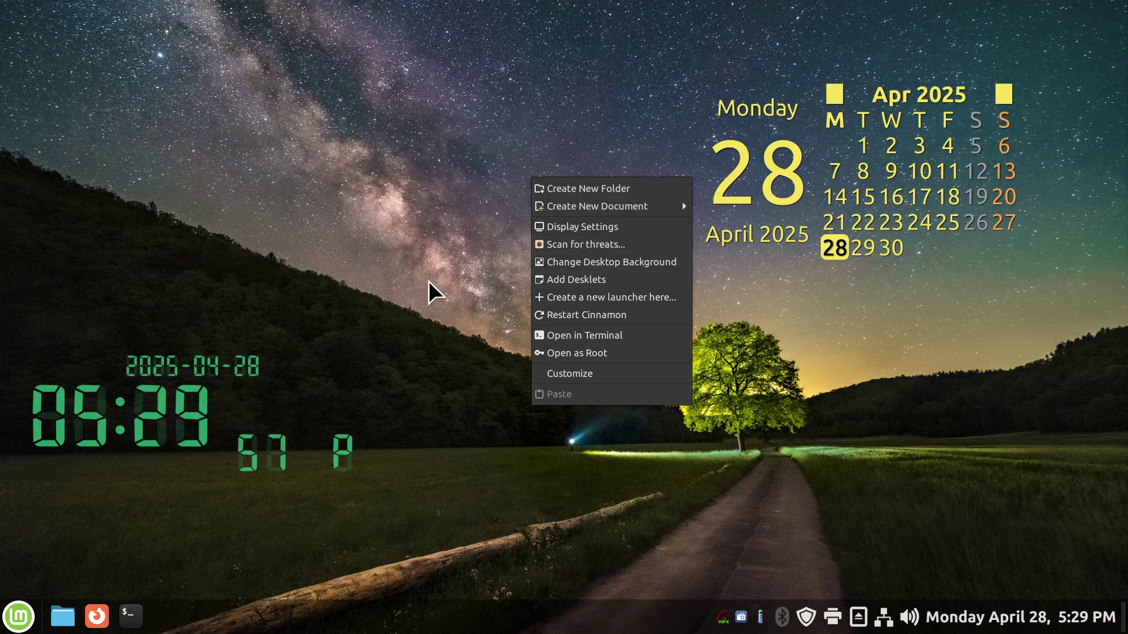
{"action": "left_click", "coordinate": [468, 345]}
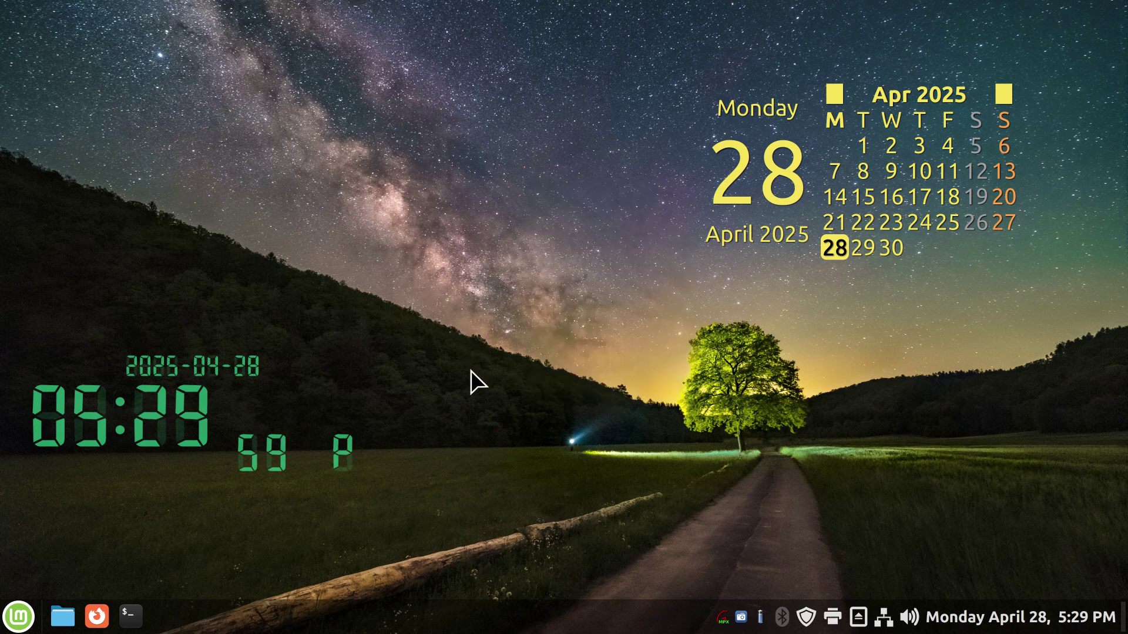